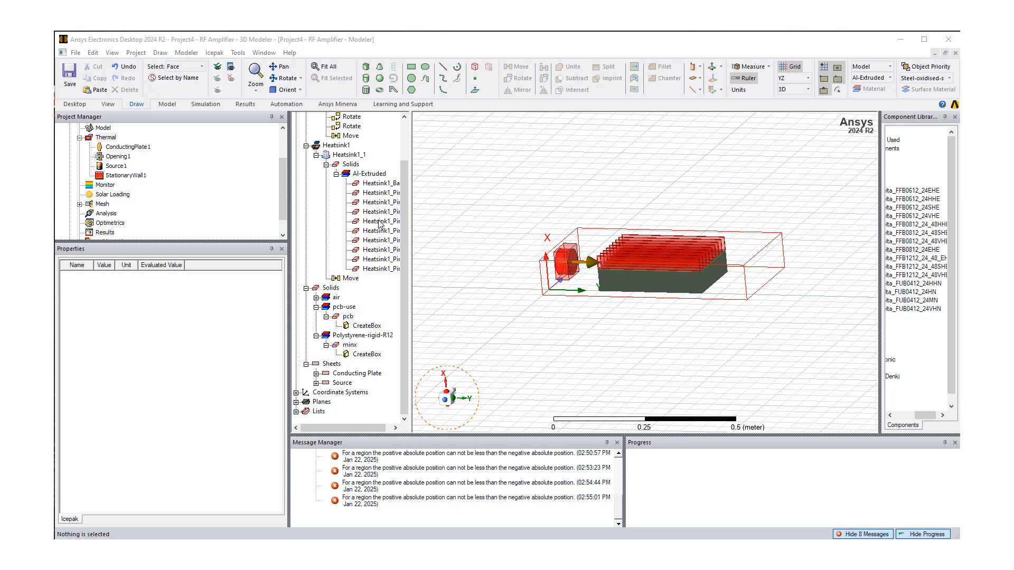
Examine the fan, heatsink and surrounding air region of the RF amplifier model from several angles.
{"action": "left_click_drag", "start_coordinate": [543, 262], "coordinate": [596, 261], "text": "alt"}
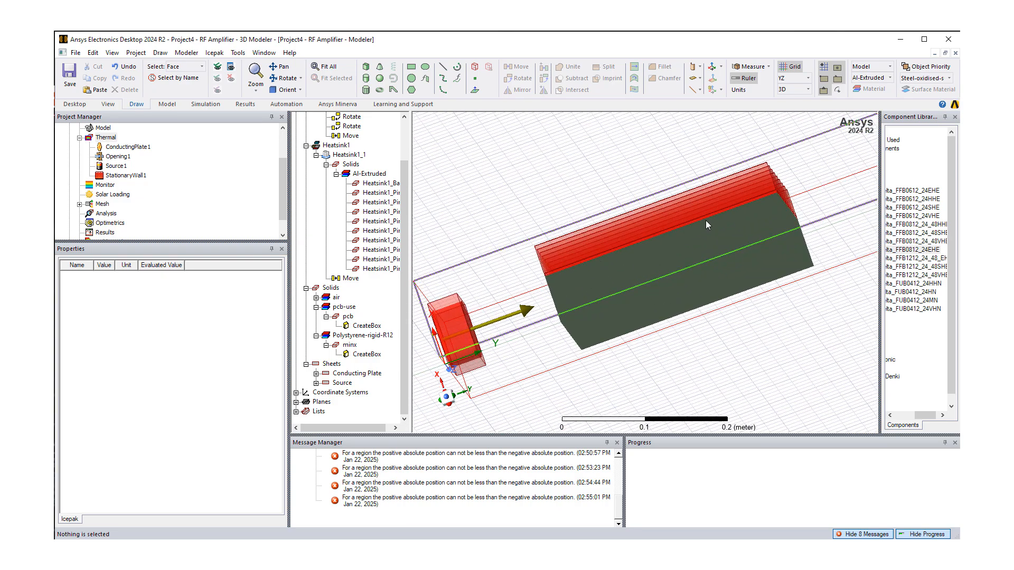
{"action": "left_click_drag", "start_coordinate": [706, 220], "coordinate": [502, 197], "text": "alt"}
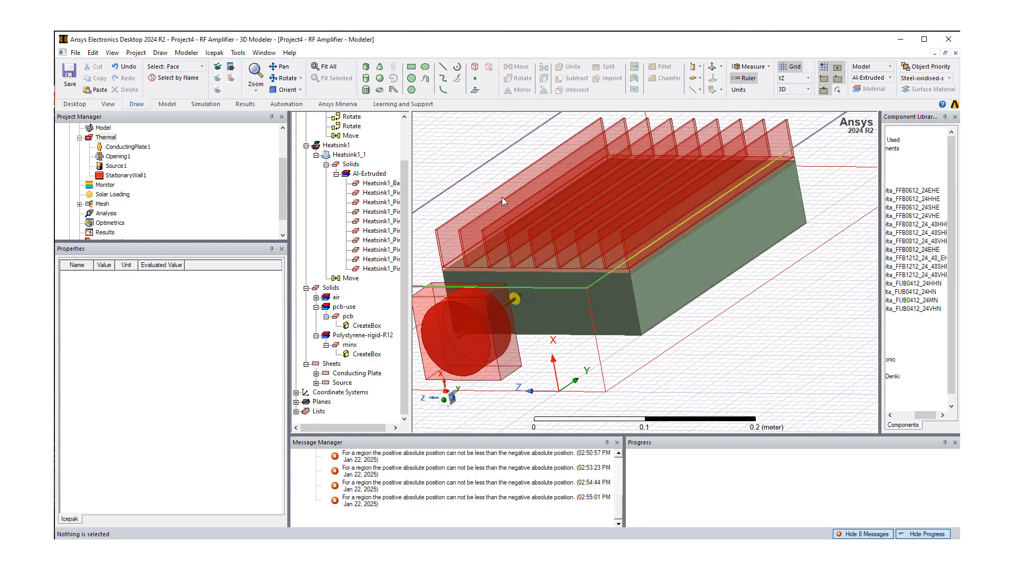
{"action": "left_click_drag", "start_coordinate": [545, 238], "coordinate": [638, 271], "text": "alt"}
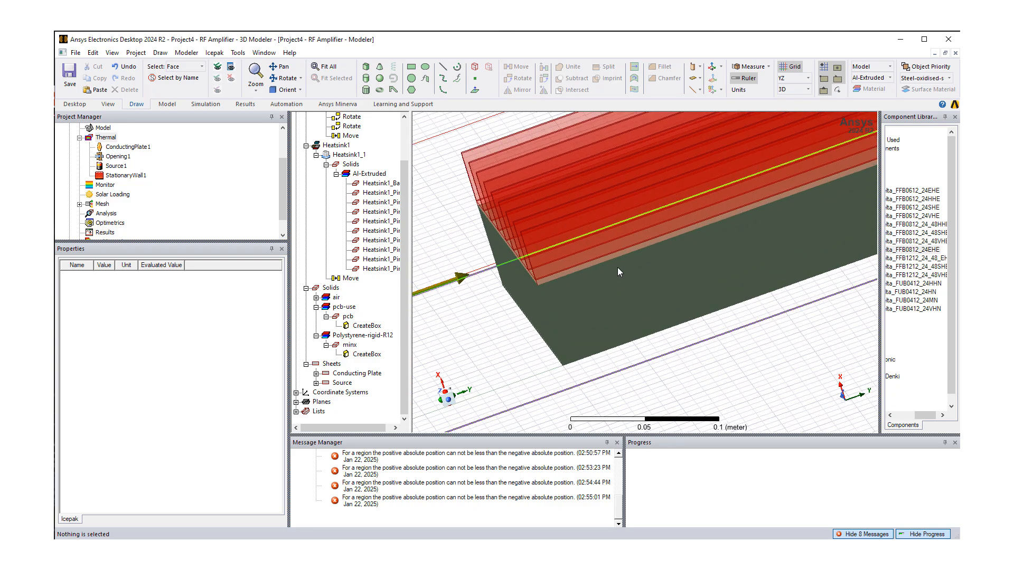
{"action": "scroll", "coordinate": [613, 267], "scroll_direction": "down", "scroll_amount": 5}
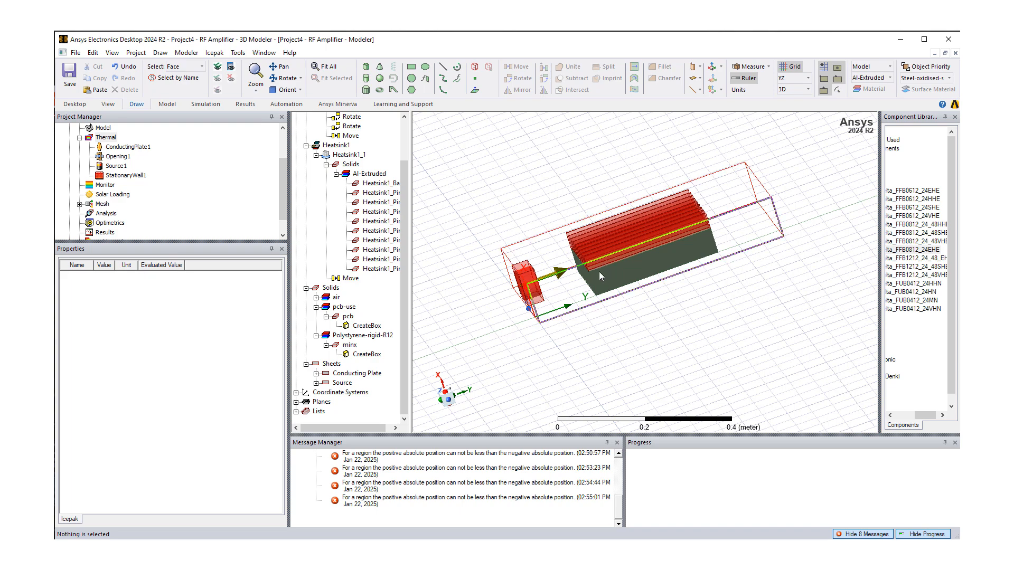
{"action": "left_click_drag", "start_coordinate": [599, 271], "coordinate": [503, 333], "text": "alt"}
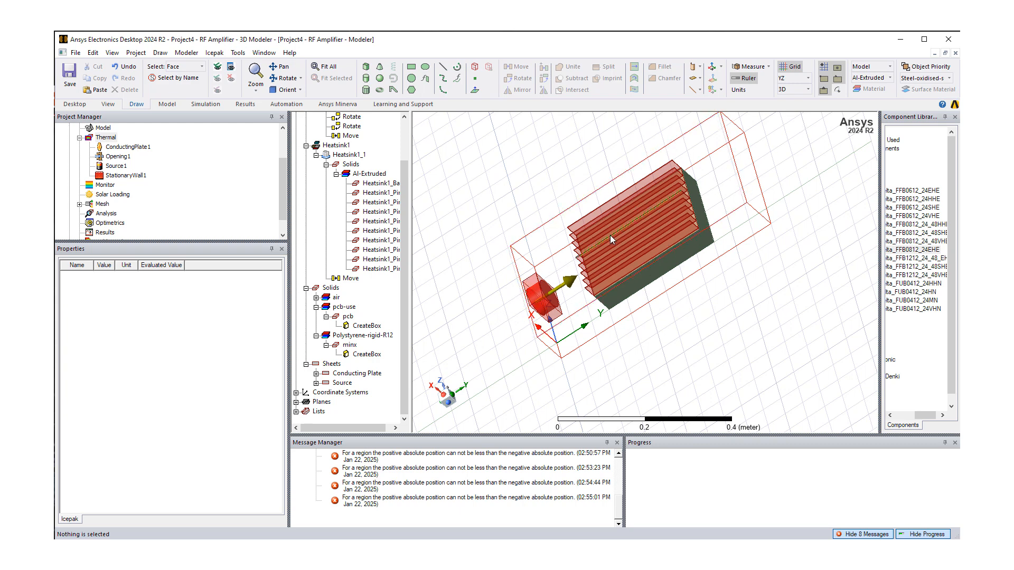
{"action": "left_click_drag", "start_coordinate": [607, 235], "coordinate": [651, 195], "text": "alt"}
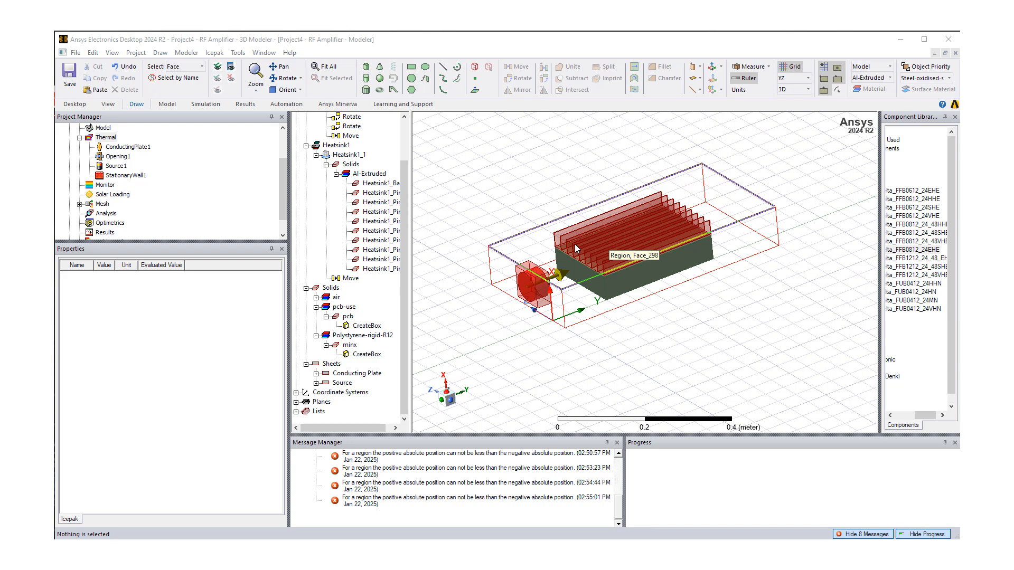
{"action": "left_click_drag", "start_coordinate": [541, 255], "coordinate": [584, 209], "text": "alt"}
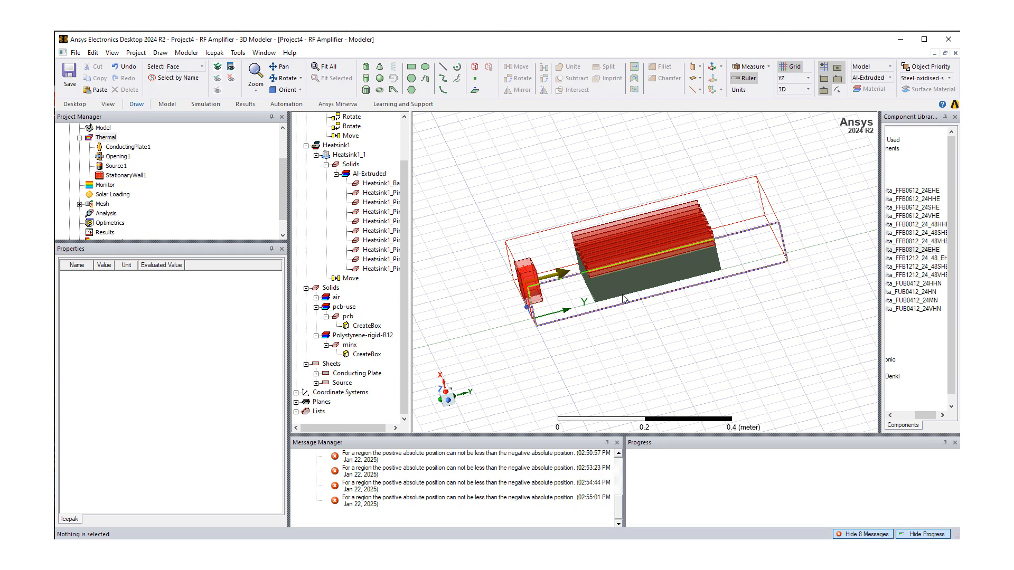
{"action": "left_click_drag", "start_coordinate": [577, 285], "coordinate": [615, 295], "text": "alt"}
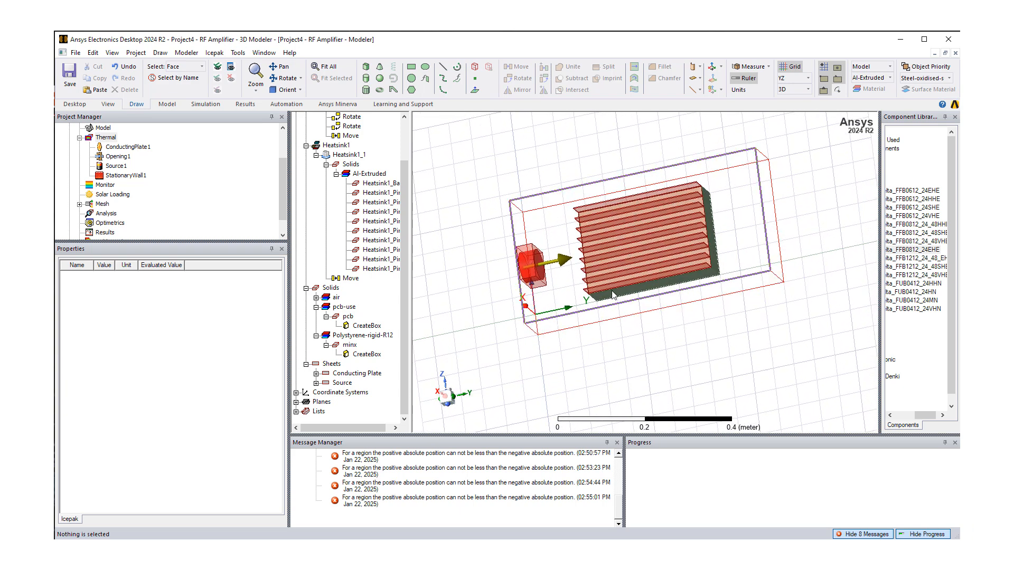
{"action": "left_click_drag", "start_coordinate": [537, 283], "coordinate": [593, 299], "text": "alt"}
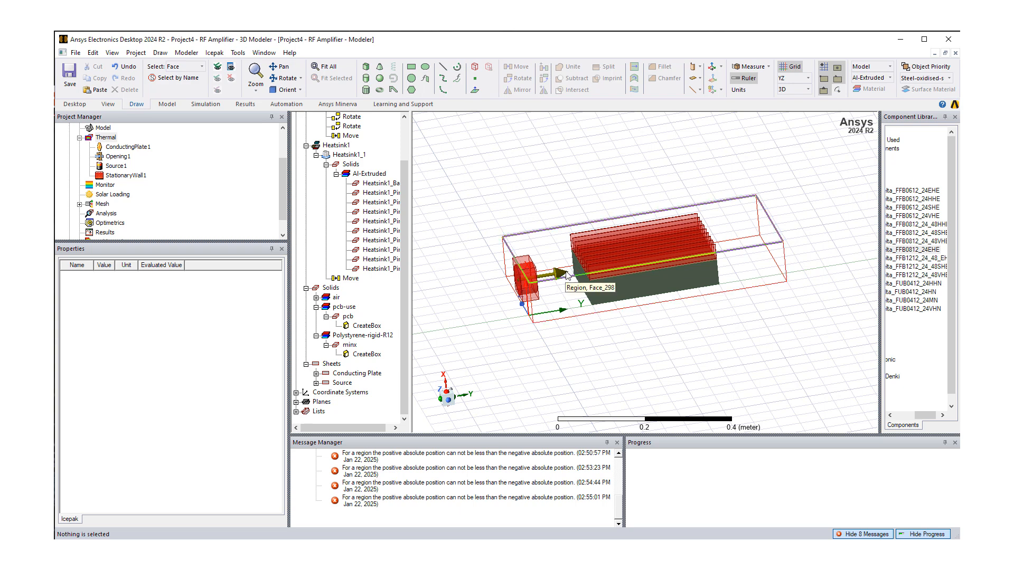
{"action": "left_click_drag", "start_coordinate": [565, 272], "coordinate": [585, 297], "text": "alt"}
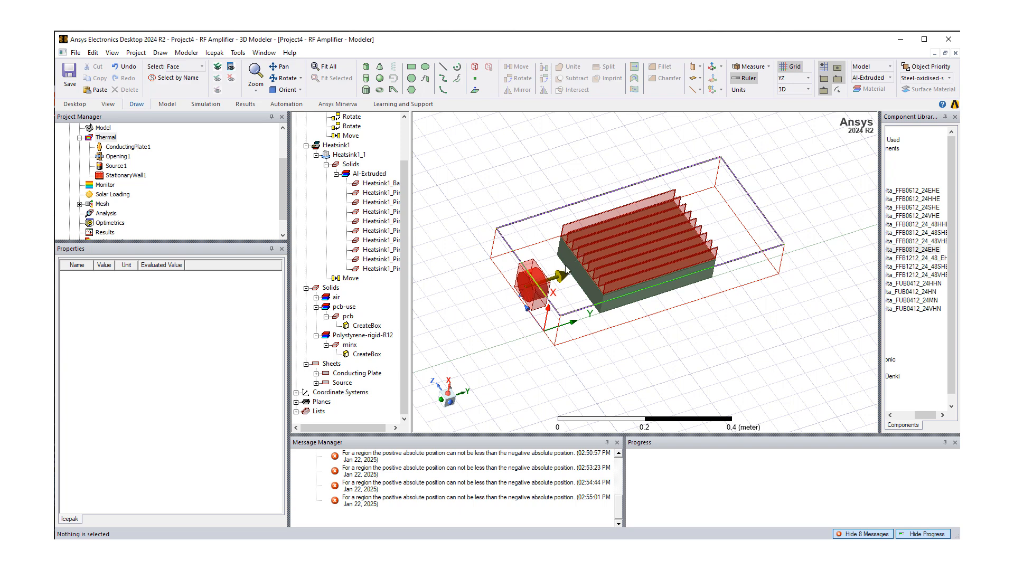
{"action": "left_click_drag", "start_coordinate": [557, 273], "coordinate": [558, 248], "text": "alt"}
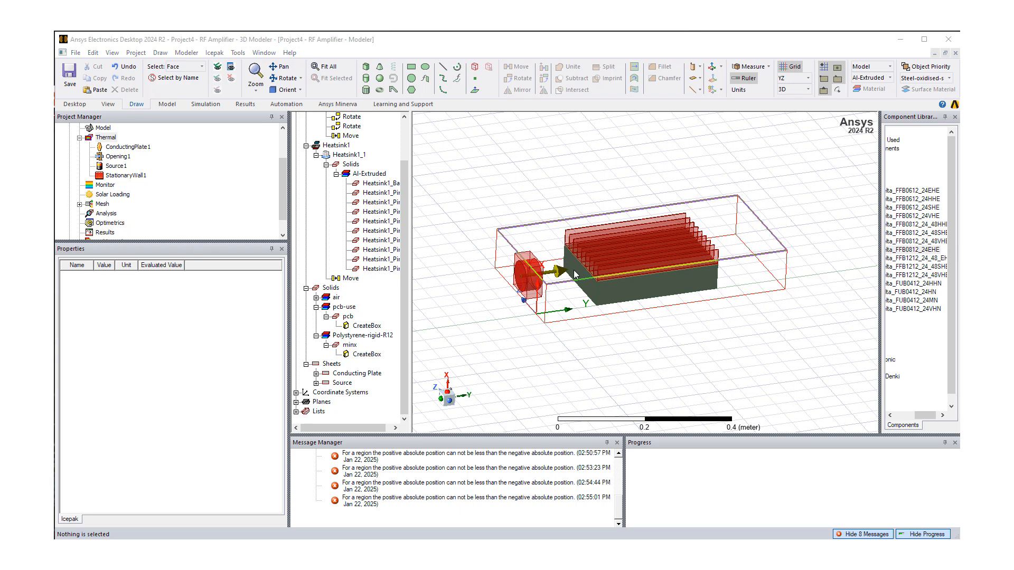
Assign a face monitor for MassFlow and Temperature to the region's end face opposite the fan.
{"action": "middle_click_drag", "start_coordinate": [572, 312], "coordinate": [555, 327]}
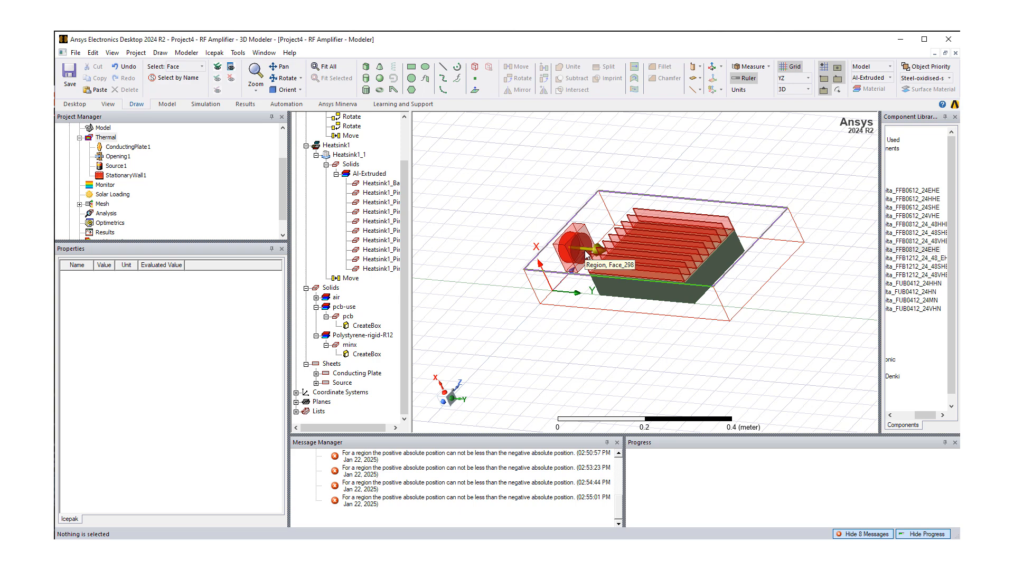
{"action": "left_click", "coordinate": [744, 287]}
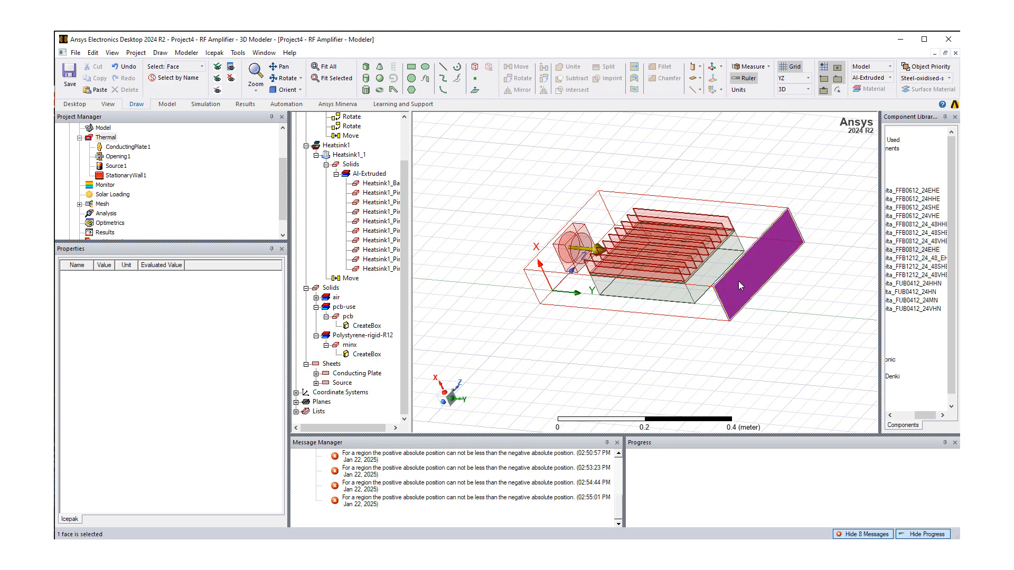
{"action": "right_click", "coordinate": [750, 286]}
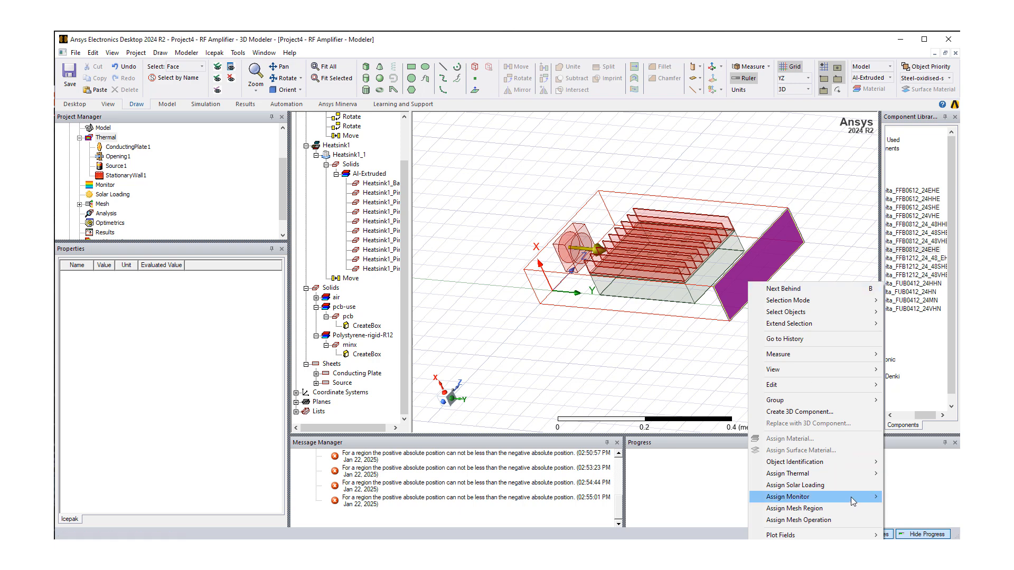
{"action": "mouse_move", "coordinate": [851, 497]}
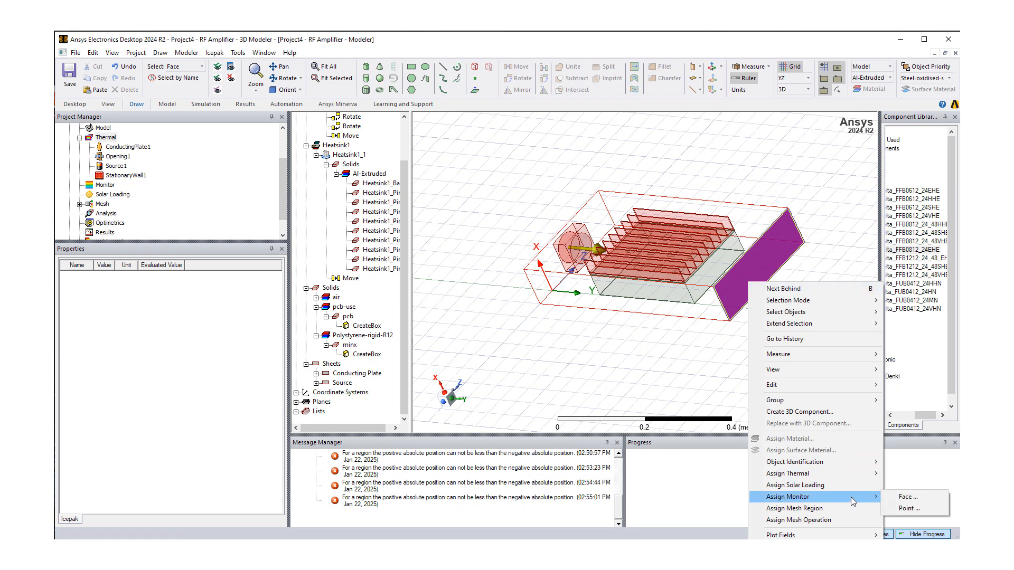
{"action": "left_click", "coordinate": [901, 498]}
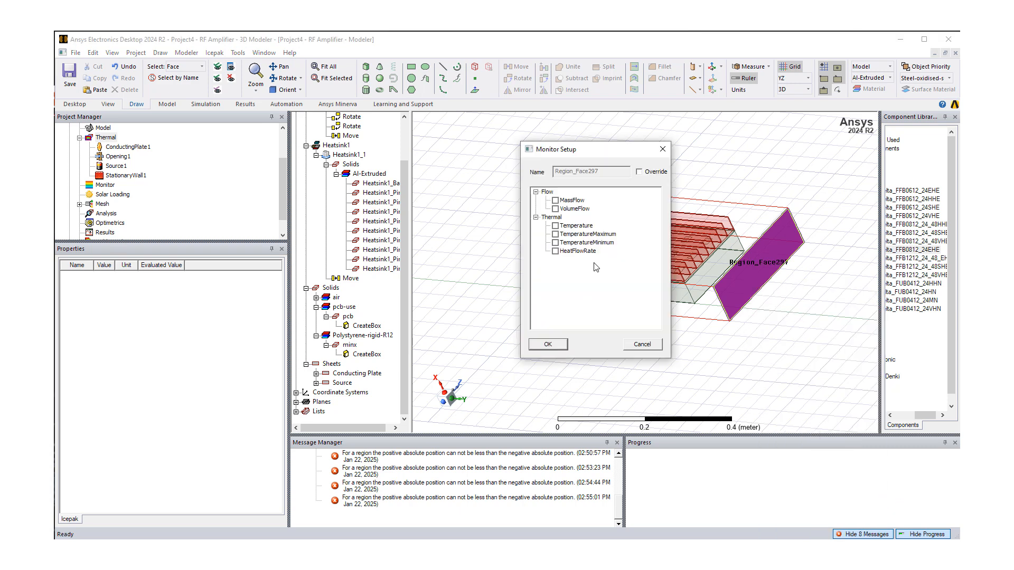
{"action": "left_click", "coordinate": [556, 201]}
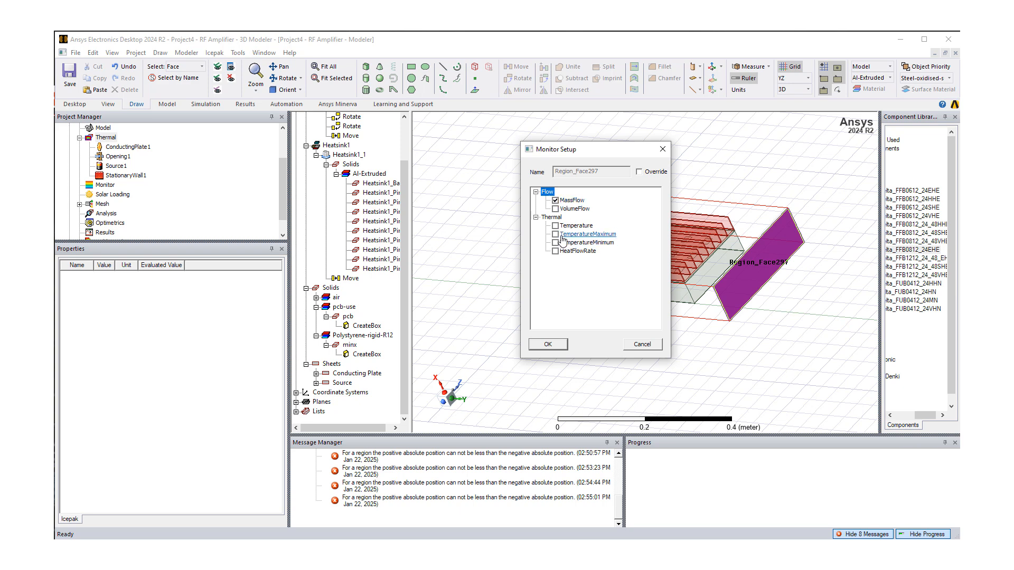
{"action": "left_click", "coordinate": [555, 227]}
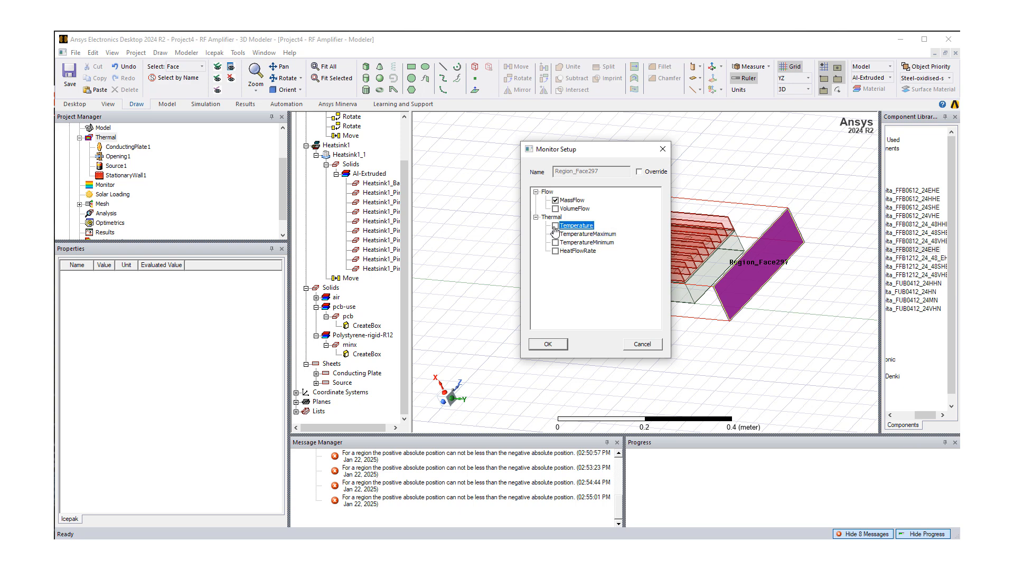
{"action": "left_click", "coordinate": [554, 227]}
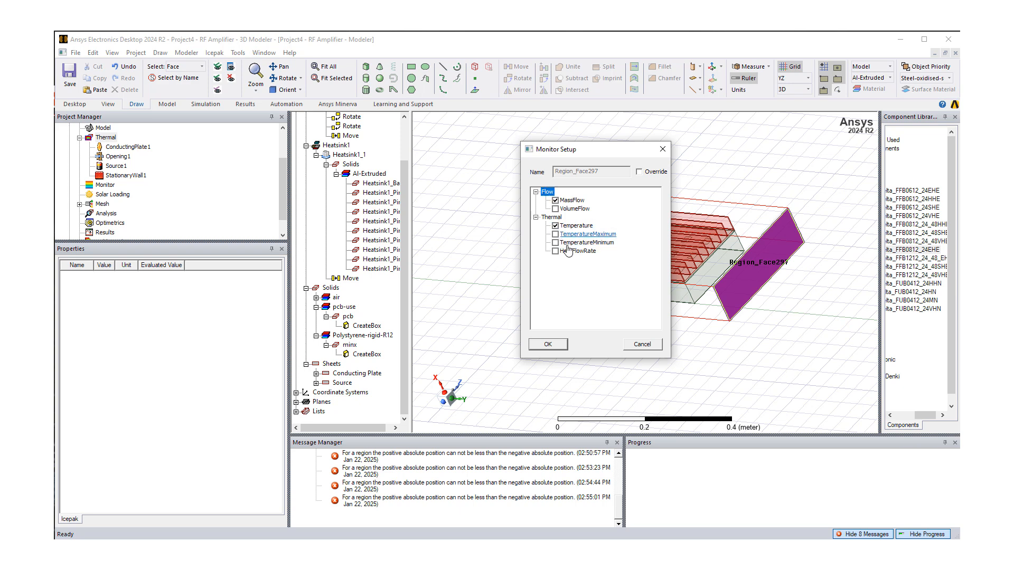
{"action": "left_click", "coordinate": [548, 345]}
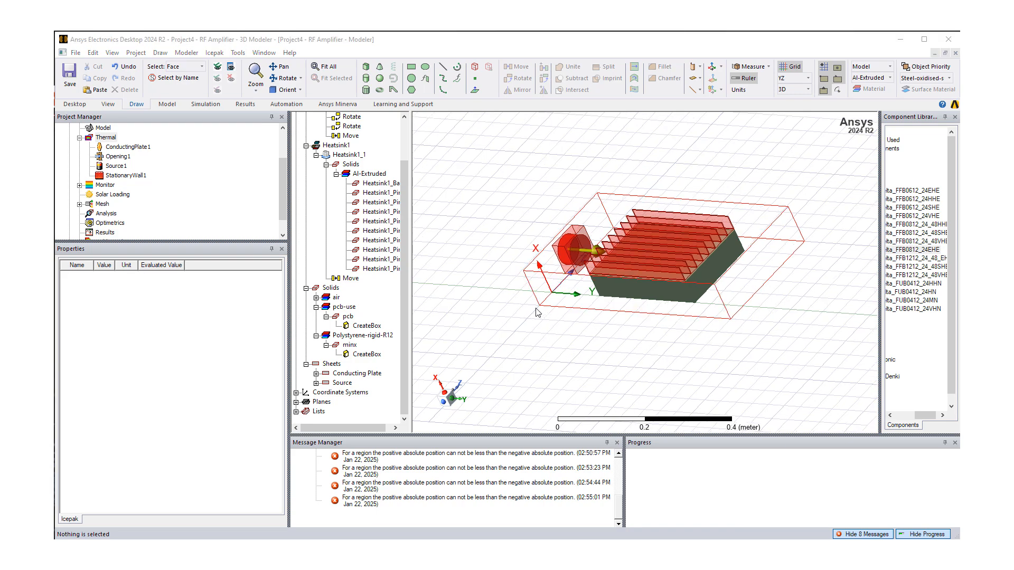
Assign a face monitor for TemperatureMaximum to the source sheet Rectangle3.
{"action": "middle_click_drag", "start_coordinate": [528, 305], "coordinate": [560, 271]}
{"action": "scroll", "coordinate": [666, 325], "scroll_direction": "up", "scroll_amount": 3}
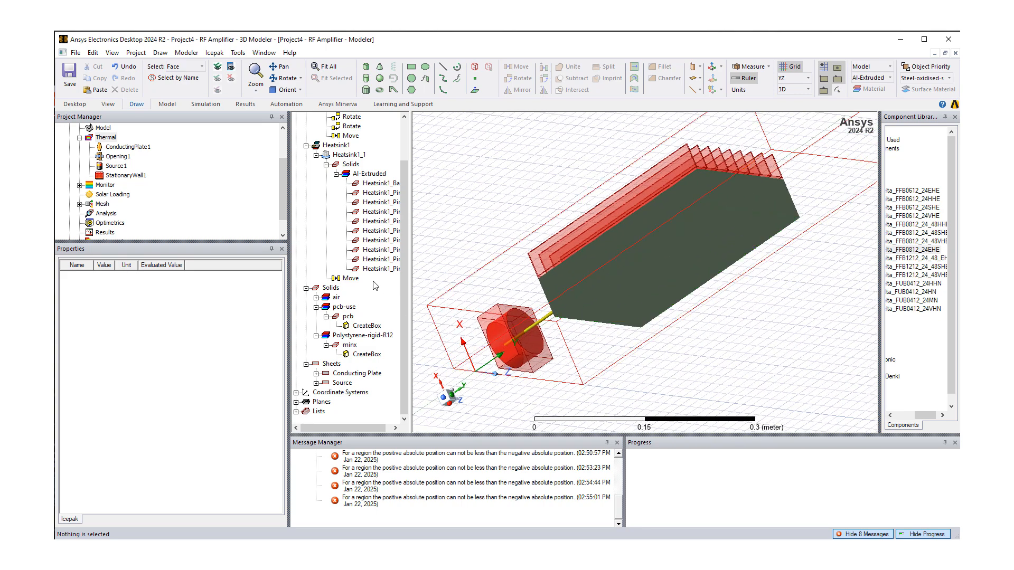
{"action": "left_click_drag", "start_coordinate": [614, 281], "coordinate": [619, 294], "text": "alt"}
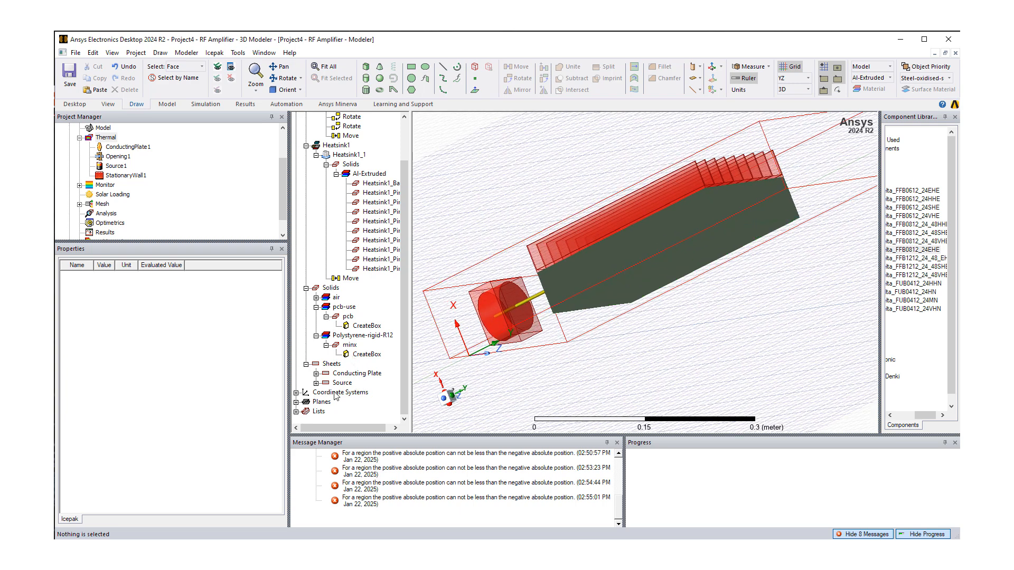
{"action": "left_click", "coordinate": [316, 384]}
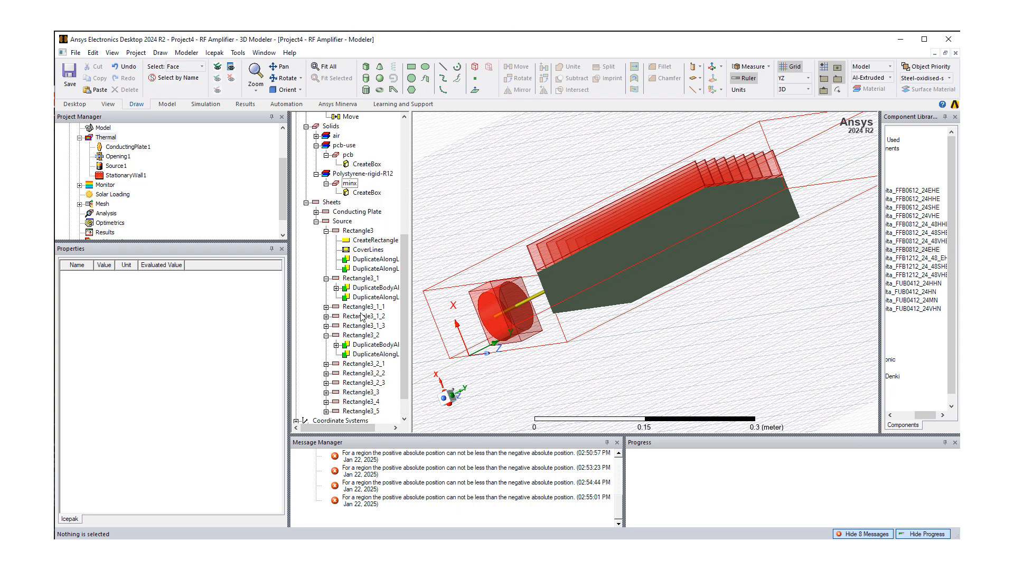
{"action": "left_click", "coordinate": [361, 233]}
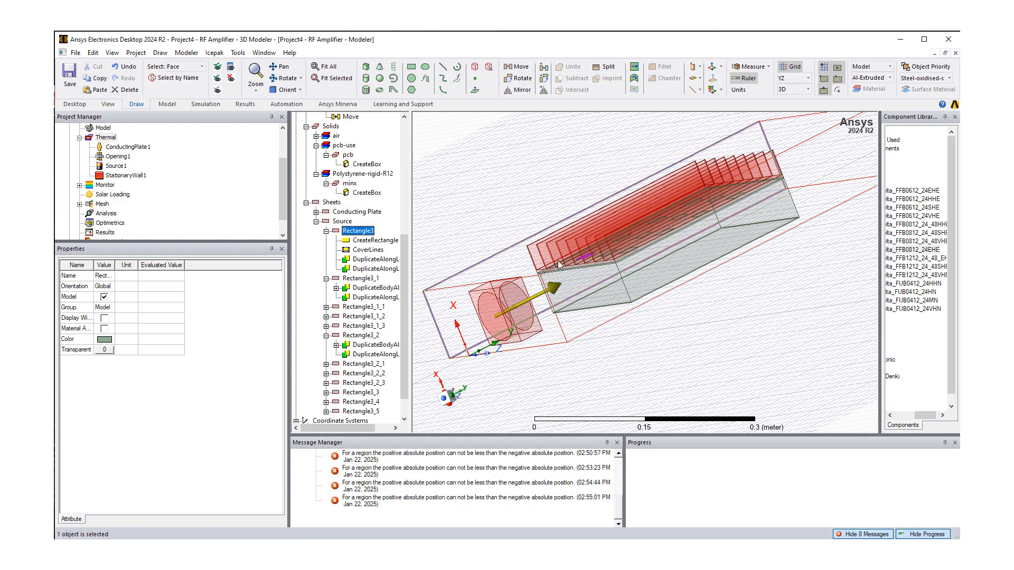
{"action": "scroll", "coordinate": [575, 261], "scroll_direction": "up", "scroll_amount": 8}
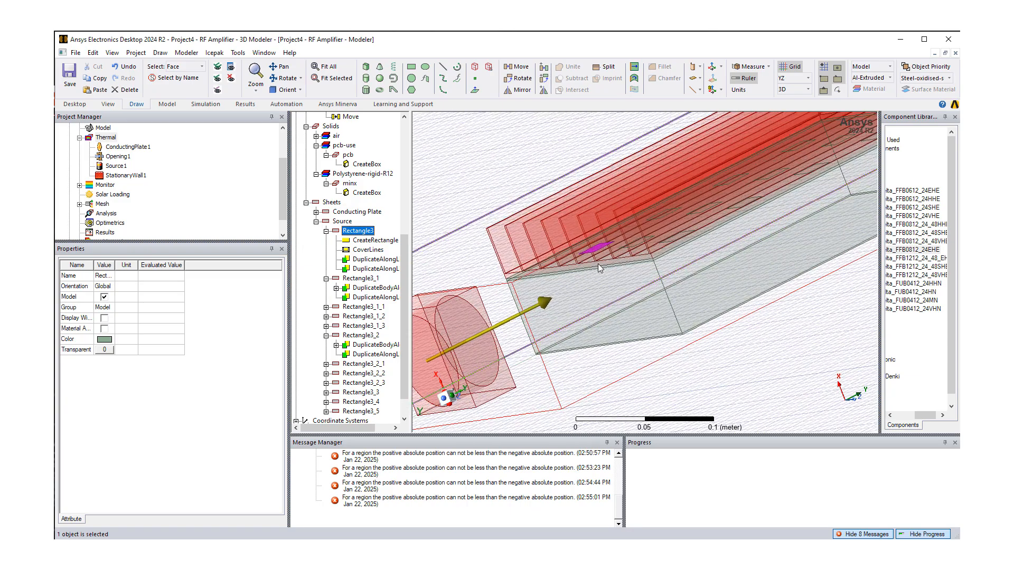
{"action": "mouse_move", "coordinate": [585, 266]}
{"action": "left_mouse_down", "text": "alt"}
{"action": "mouse_move", "coordinate": [648, 284]}
{"action": "mouse_move", "coordinate": [581, 259]}
{"action": "left_mouse_up", "text": "alt"}
{"action": "right_click", "coordinate": [582, 261]}
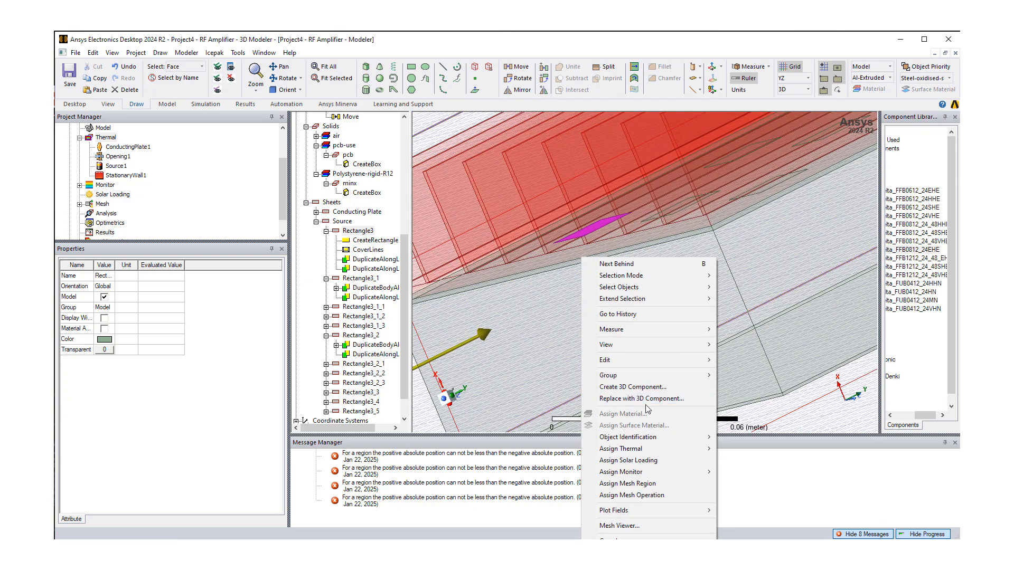
{"action": "mouse_move", "coordinate": [679, 473]}
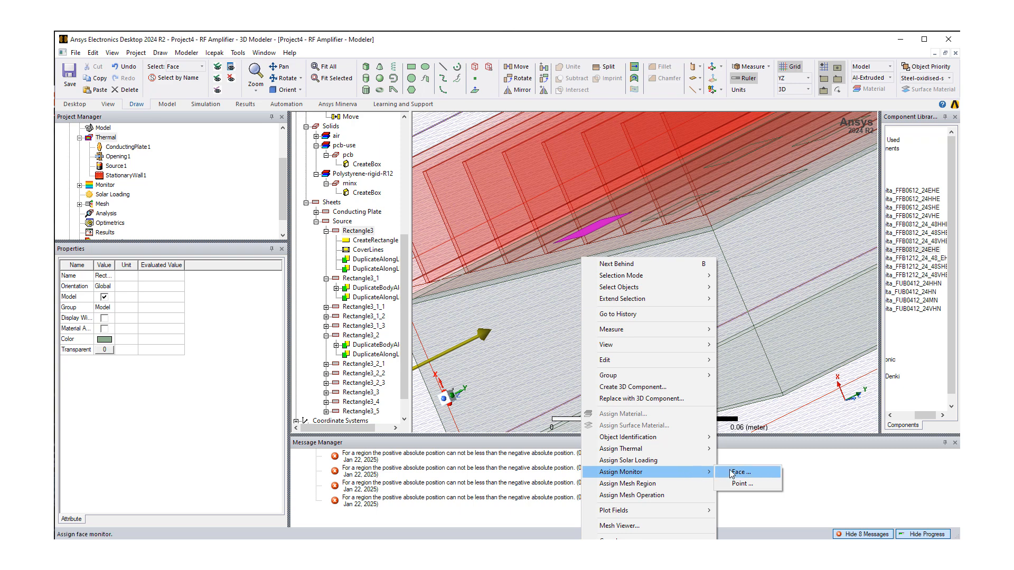
{"action": "left_click", "coordinate": [737, 472]}
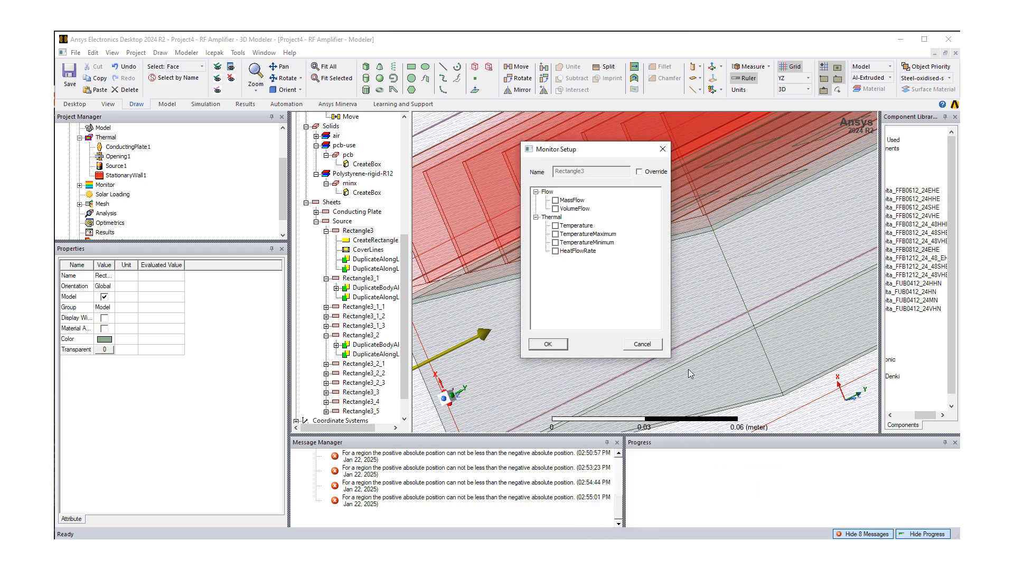
{"action": "left_click", "coordinate": [555, 235]}
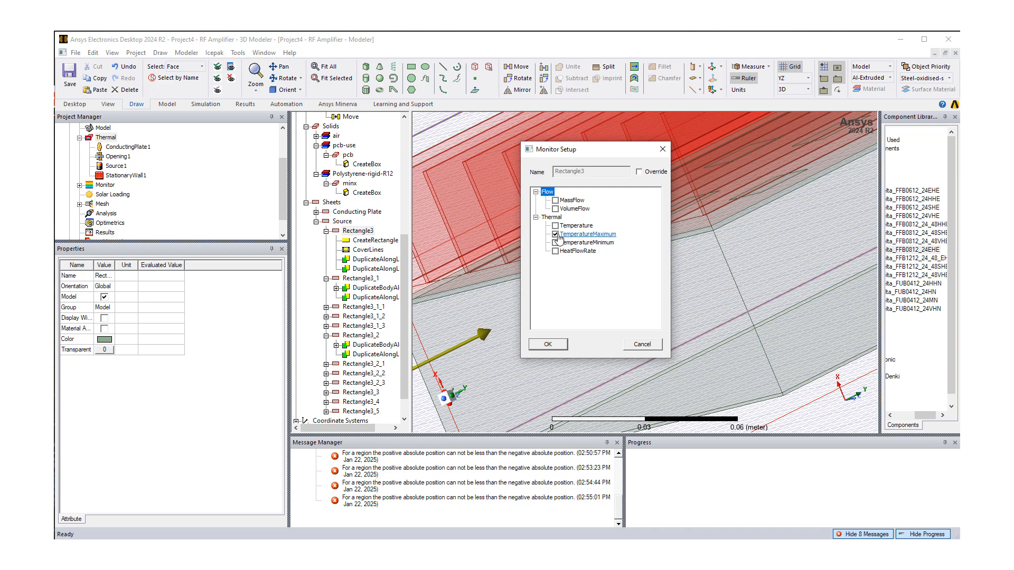
{"action": "left_click", "coordinate": [549, 345]}
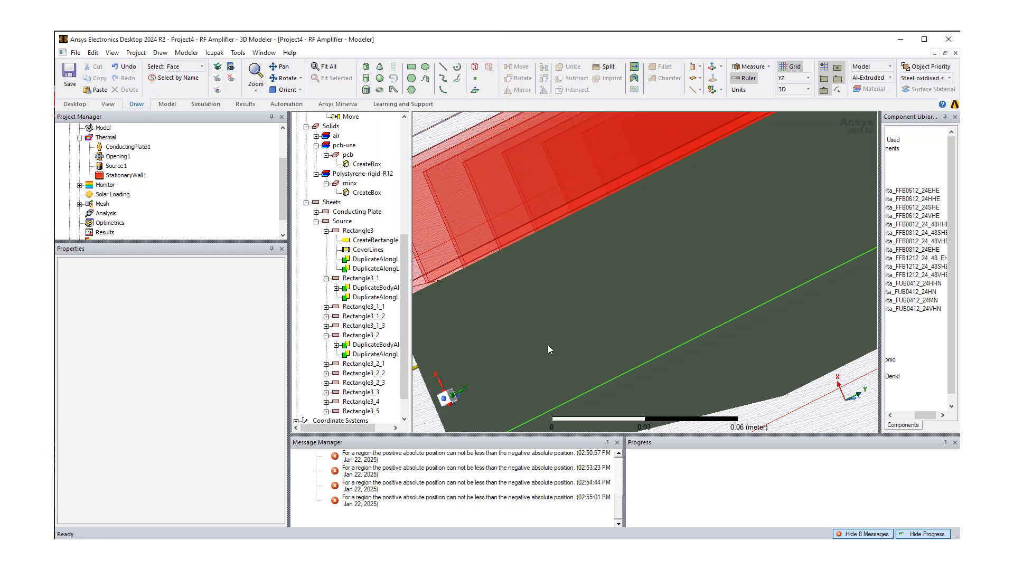
Expand the project's monitor list to review the assigned monitors, and view the whole model.
{"action": "left_click", "coordinate": [80, 185]}
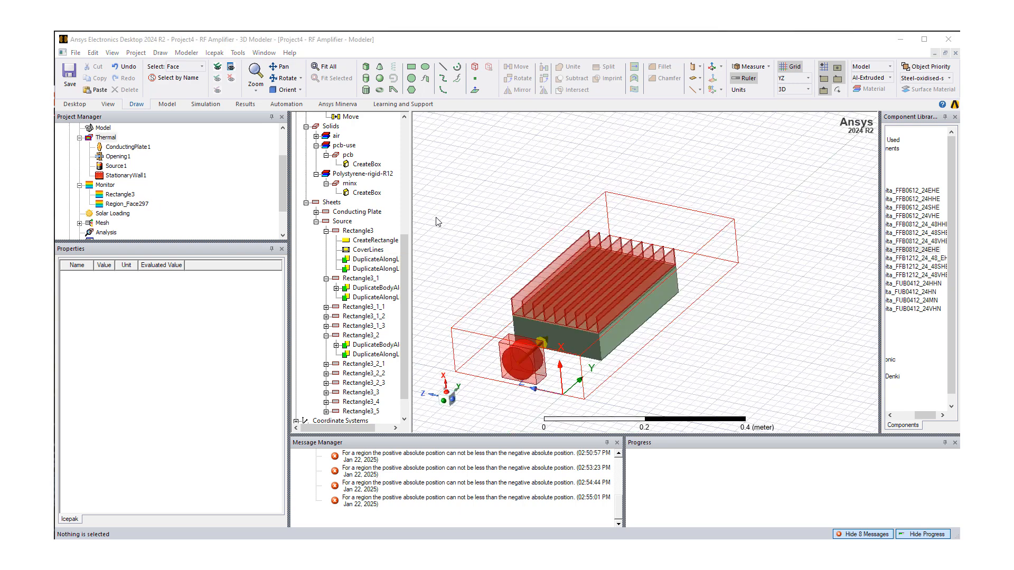
{"action": "scroll", "coordinate": [492, 225], "scroll_direction": "down", "scroll_amount": 3}
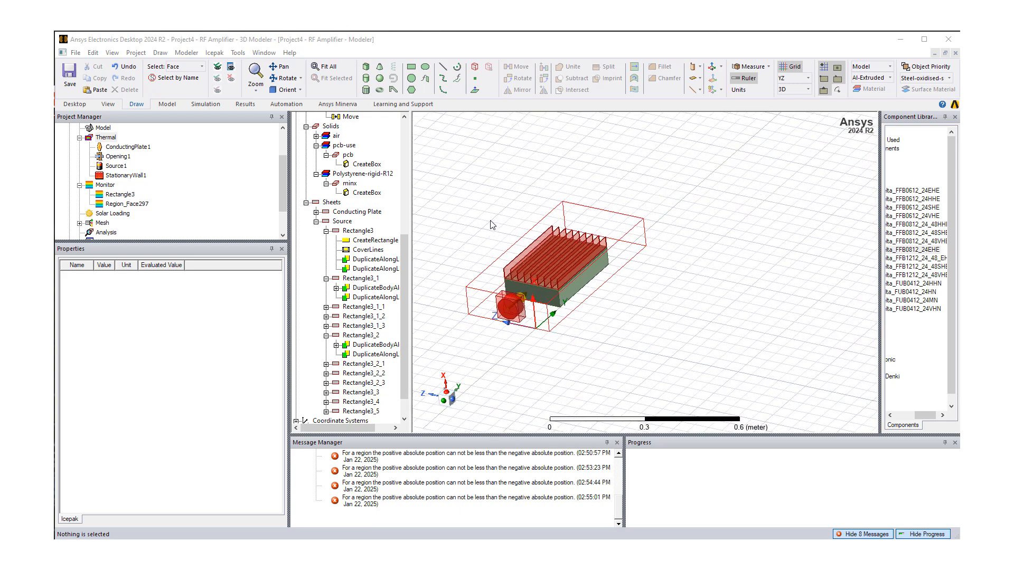
{"action": "left_click_drag", "start_coordinate": [492, 225], "coordinate": [525, 227], "text": "alt"}
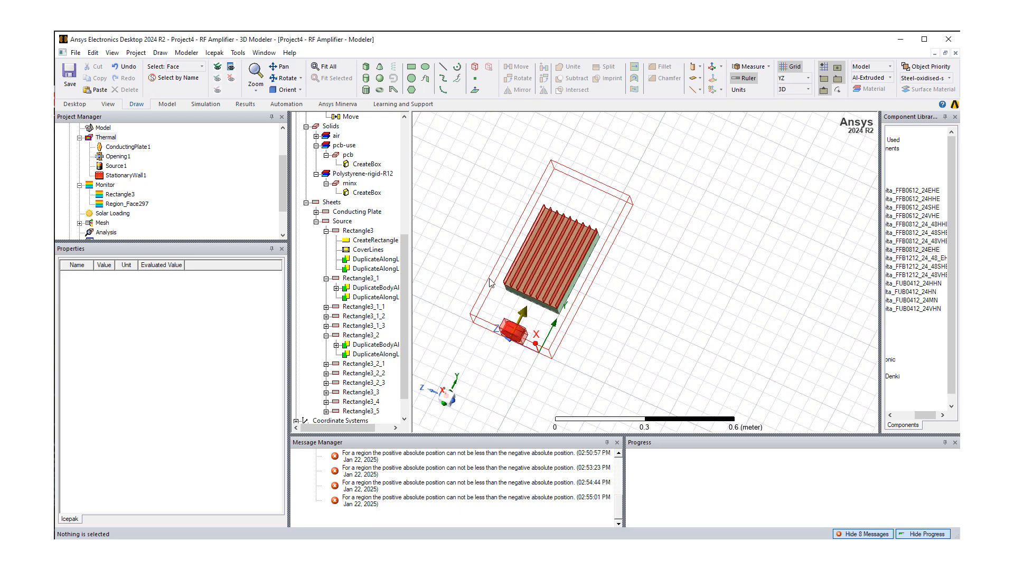
Set the global mesh's auto mesh resolution one notch finer than the middle and apply the mesh settings.
{"action": "left_click", "coordinate": [212, 54]}
{"action": "left_click", "coordinate": [228, 39]}
{"action": "left_click", "coordinate": [205, 105]}
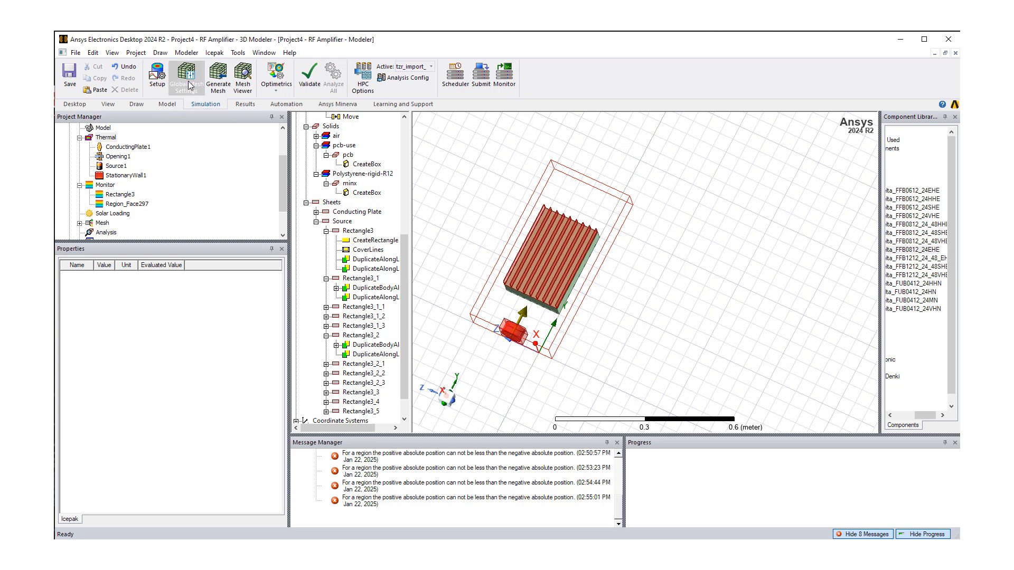
{"action": "left_click", "coordinate": [187, 86]}
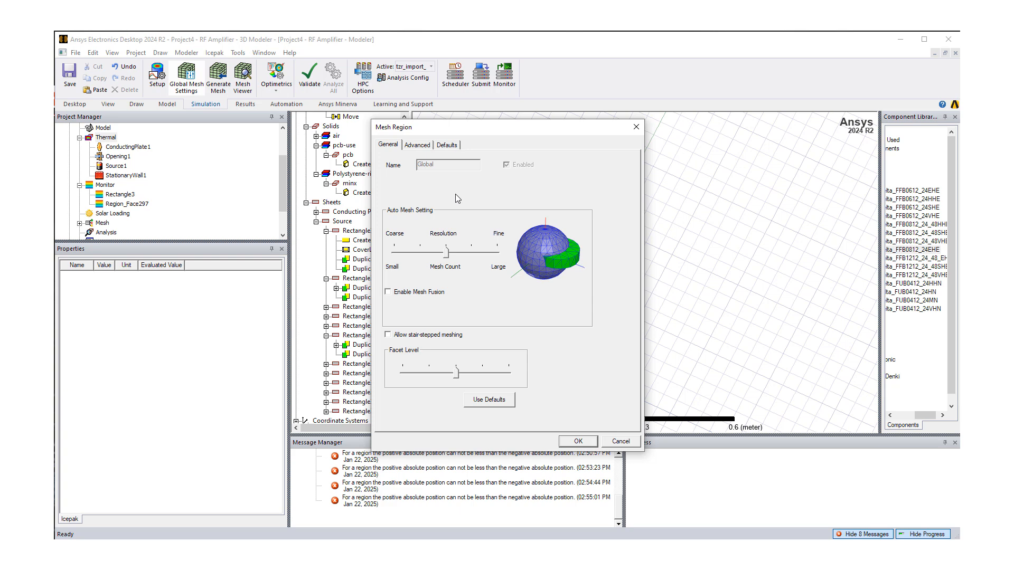
{"action": "left_click_drag", "start_coordinate": [447, 132], "coordinate": [243, 114]}
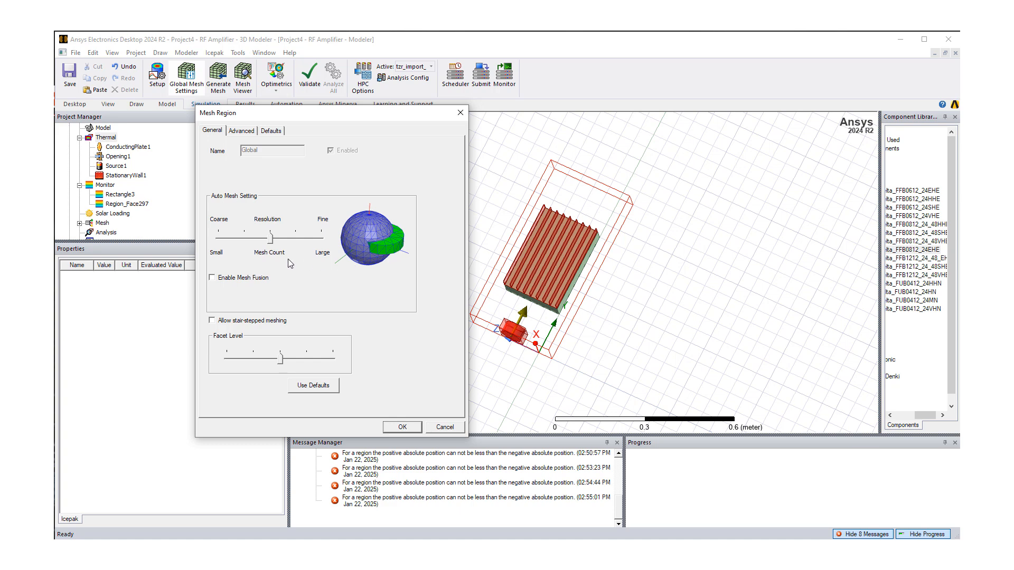
{"action": "left_click_drag", "start_coordinate": [271, 242], "coordinate": [287, 240]}
{"action": "left_click_drag", "start_coordinate": [288, 240], "coordinate": [289, 241]}
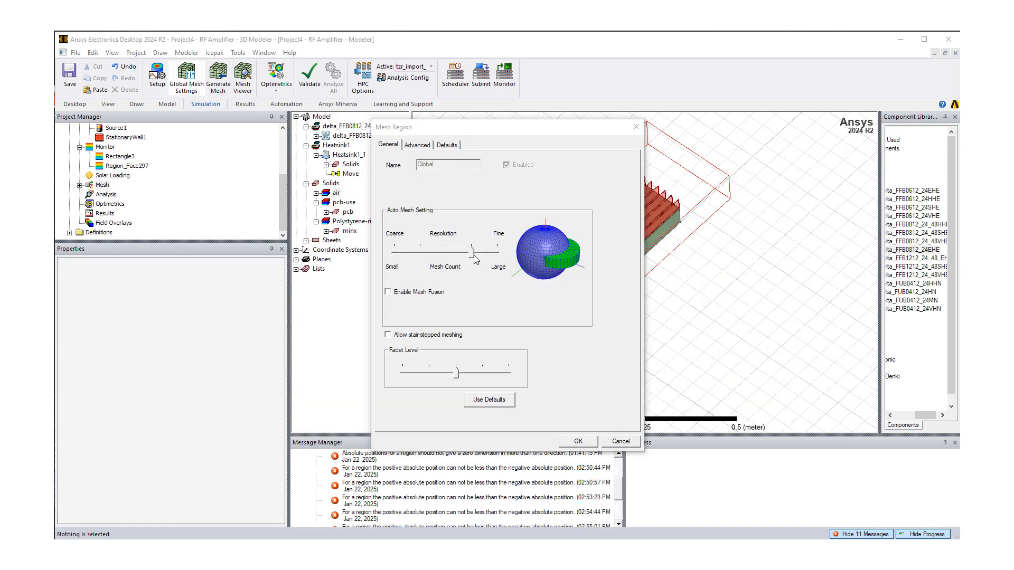
{"action": "left_click", "coordinate": [473, 256]}
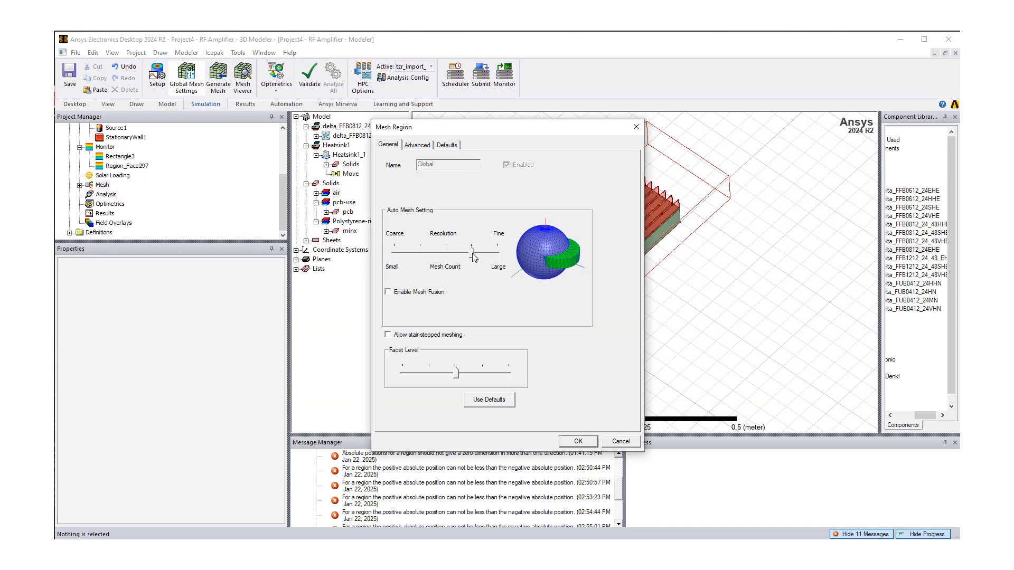
{"action": "left_click", "coordinate": [579, 441]}
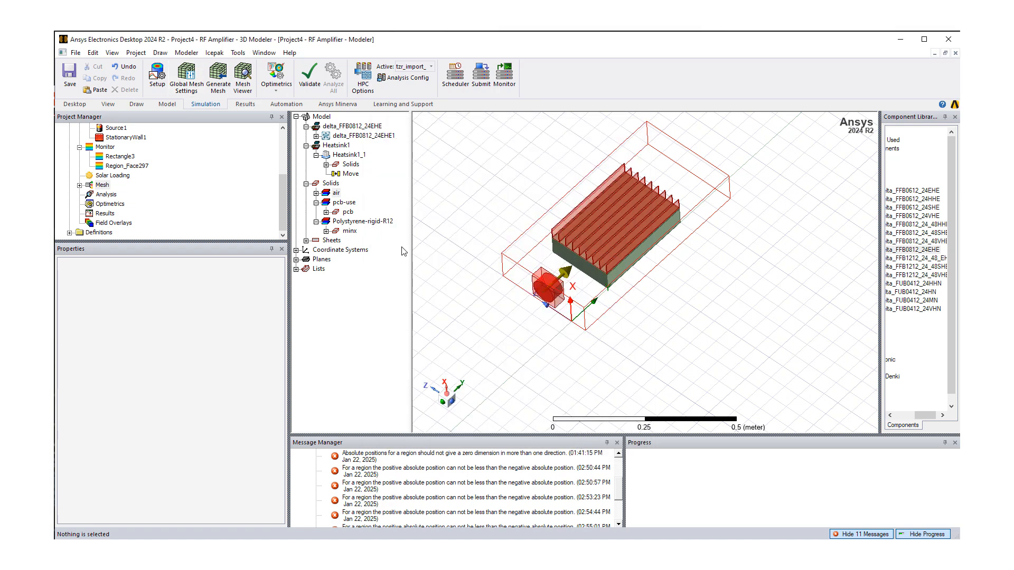
Generate the mesh and toggle its cut-plane display off and on to view it across the model.
{"action": "left_click", "coordinate": [217, 85]}
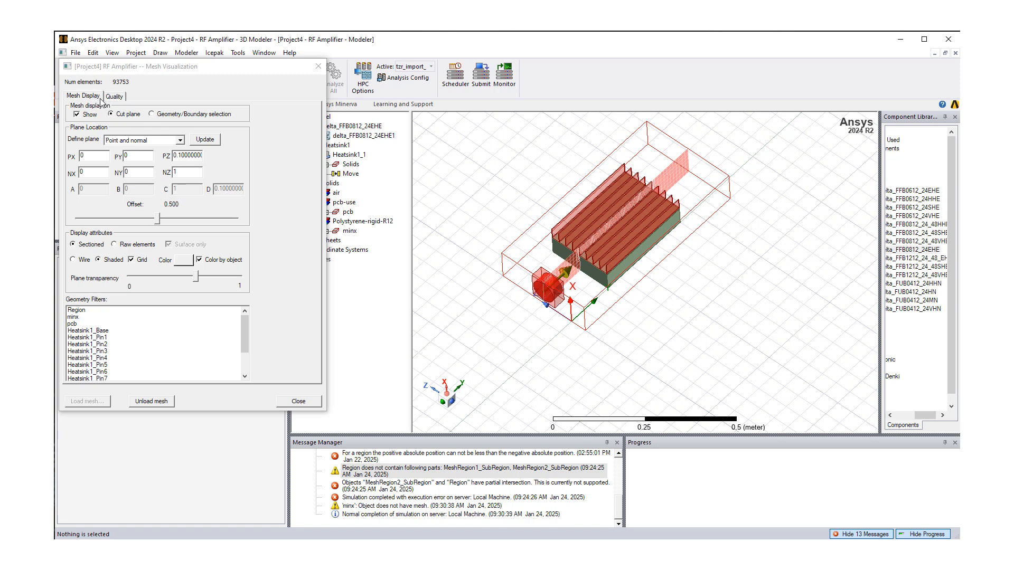
{"action": "left_click_drag", "start_coordinate": [133, 71], "coordinate": [180, 96]}
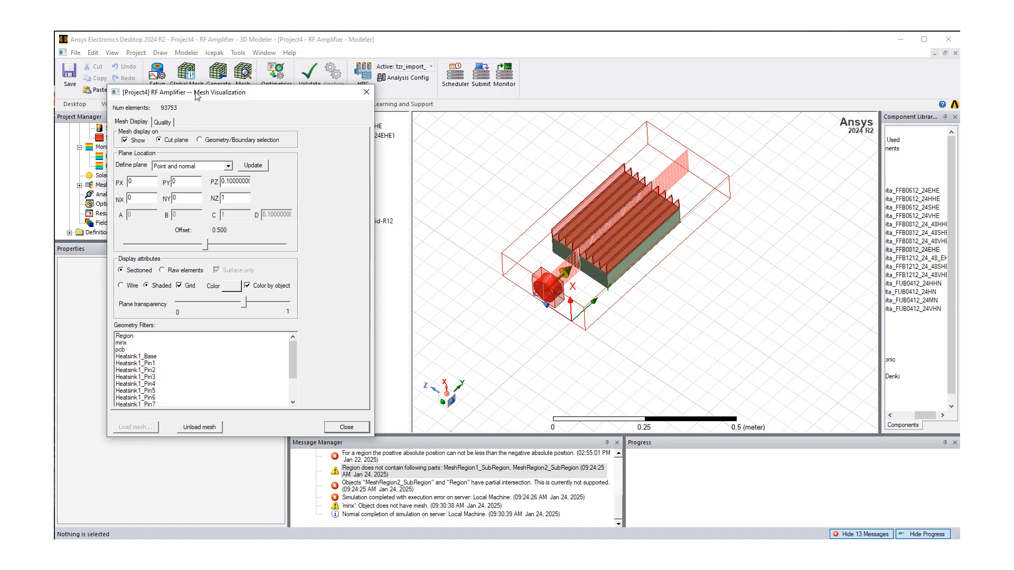
{"action": "left_click_drag", "start_coordinate": [196, 95], "coordinate": [357, 119]}
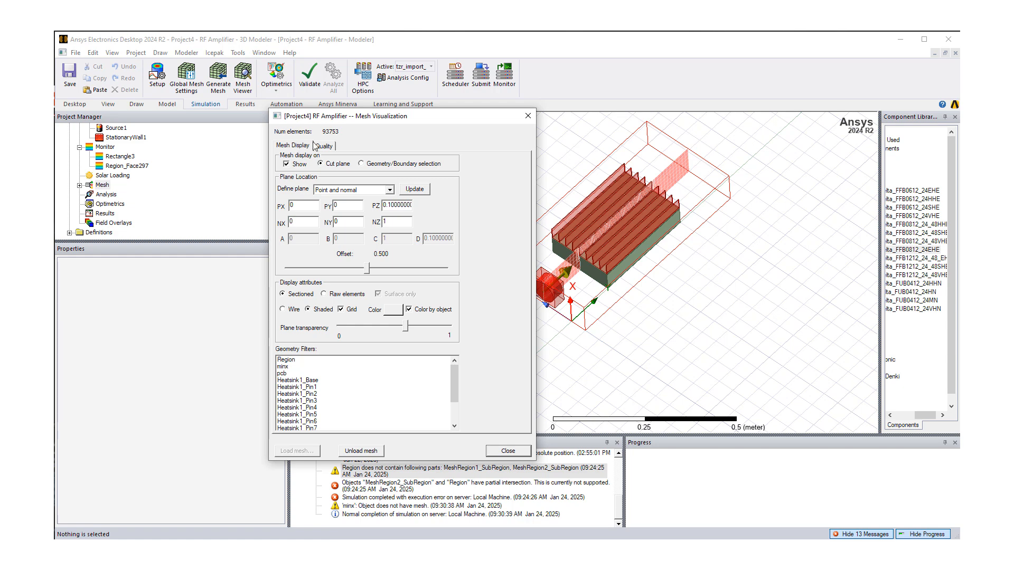
{"action": "left_click_drag", "start_coordinate": [330, 117], "coordinate": [213, 109]}
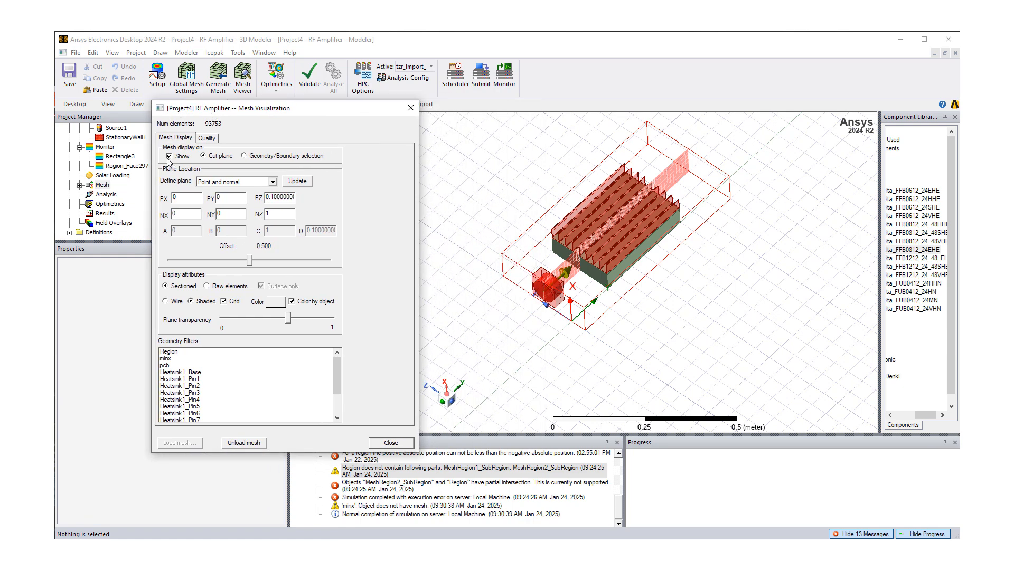
{"action": "left_click", "coordinate": [169, 157]}
{"action": "left_click", "coordinate": [170, 157]}
{"action": "middle_click_drag", "start_coordinate": [534, 308], "coordinate": [593, 284]}
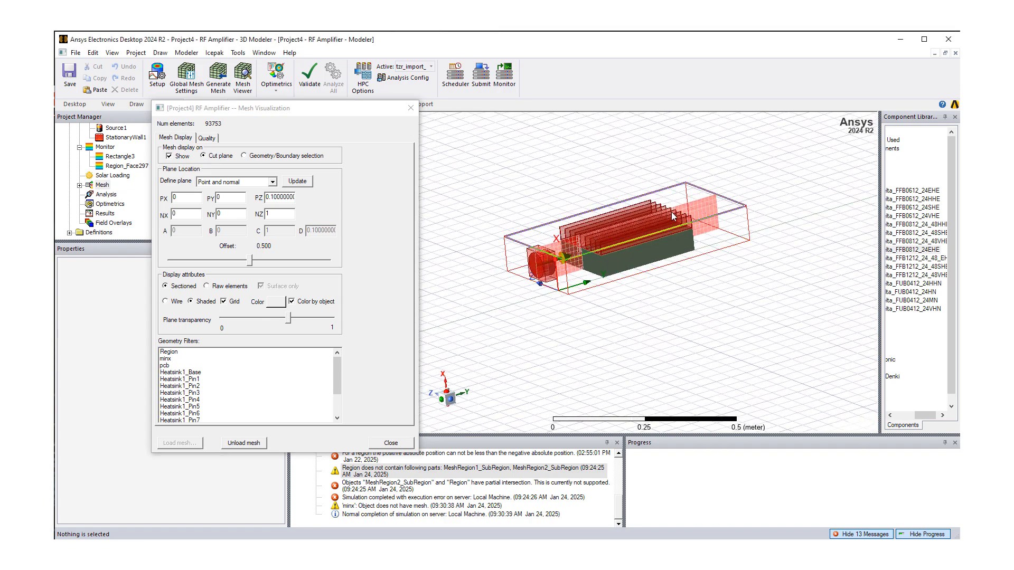
{"action": "scroll", "coordinate": [569, 273], "scroll_direction": "down", "scroll_amount": 2}
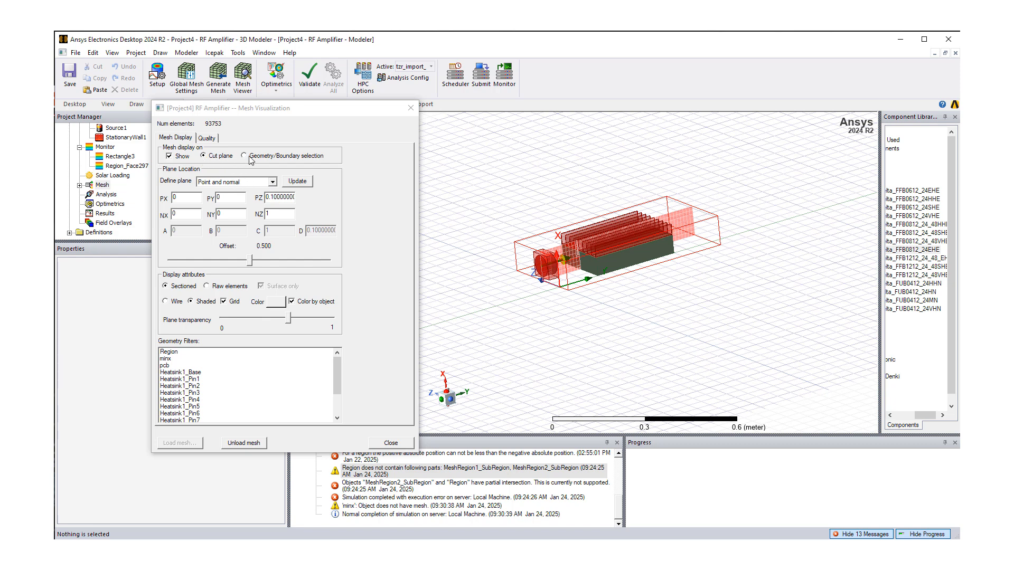
Define the mesh cut plane as the Y plane through center.
{"action": "left_click", "coordinate": [273, 183]}
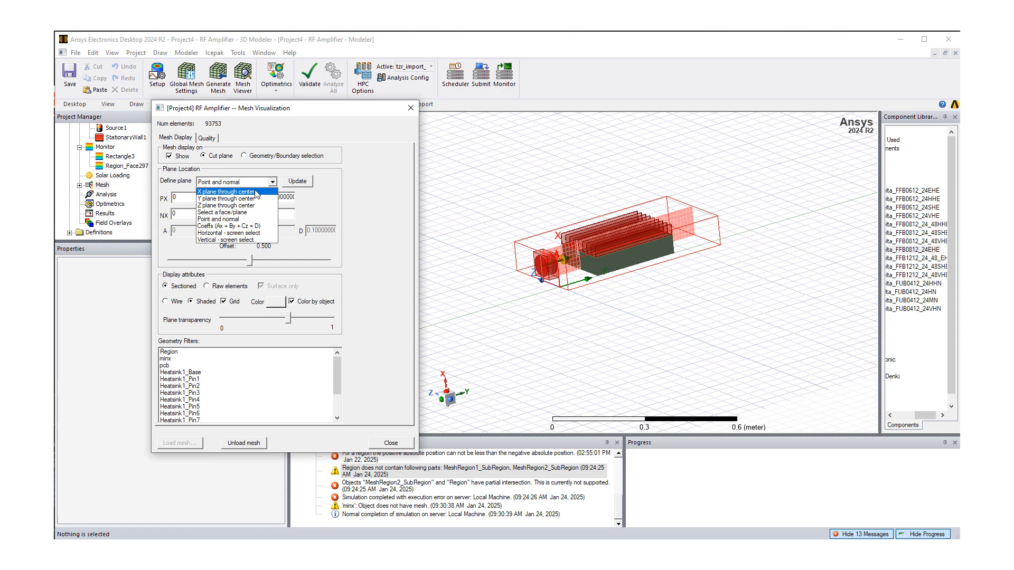
{"action": "scroll", "coordinate": [538, 290], "scroll_direction": "down", "scroll_amount": 1}
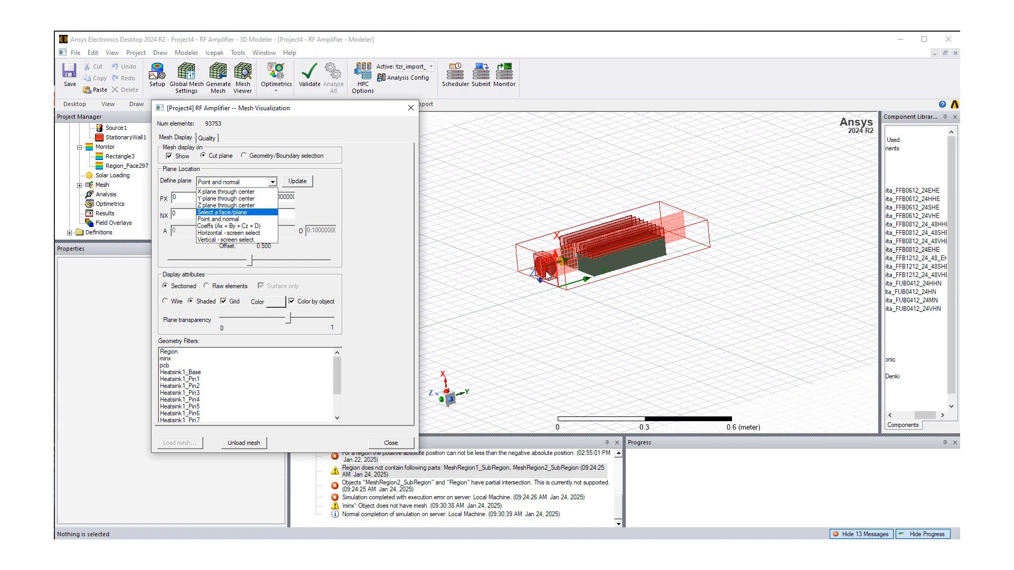
{"action": "left_click", "coordinate": [251, 199]}
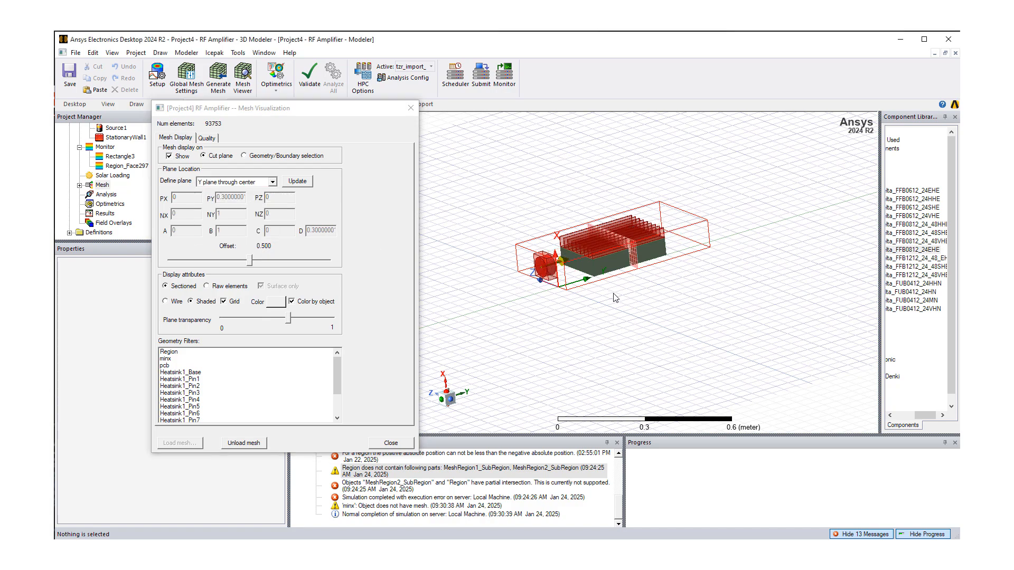
Examine the mesh on the Y cut plane around the heatsink fins, base and surrounding air from several angles.
{"action": "scroll", "coordinate": [616, 297], "scroll_direction": "up", "scroll_amount": 8}
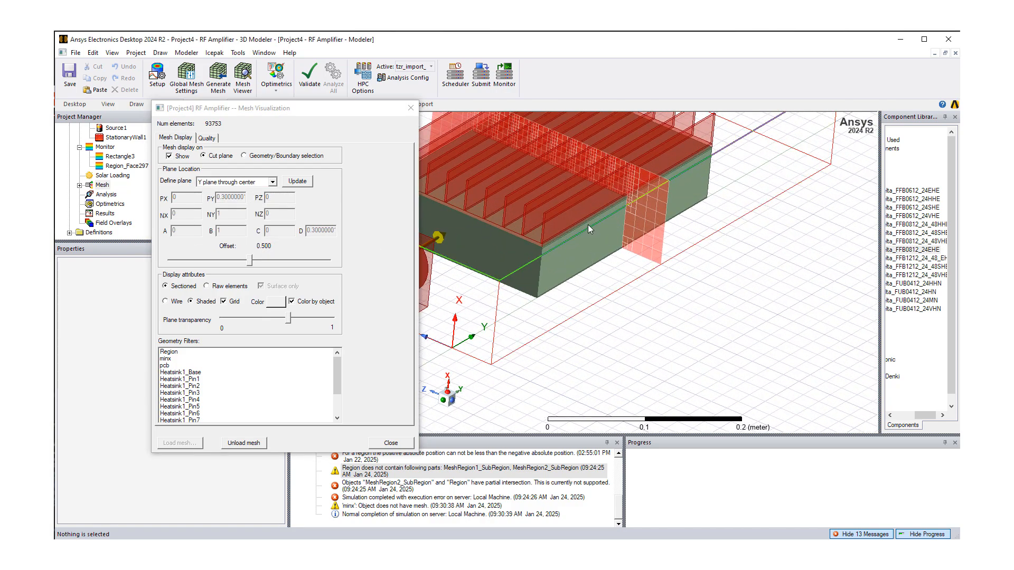
{"action": "scroll", "coordinate": [594, 239], "scroll_direction": "up", "scroll_amount": 3}
{"action": "mouse_move", "coordinate": [645, 272]}
{"action": "middle_mouse_down"}
{"action": "mouse_move", "coordinate": [640, 246]}
{"action": "mouse_move", "coordinate": [632, 268]}
{"action": "middle_mouse_up"}
{"action": "scroll", "coordinate": [619, 220], "scroll_direction": "down", "scroll_amount": 5}
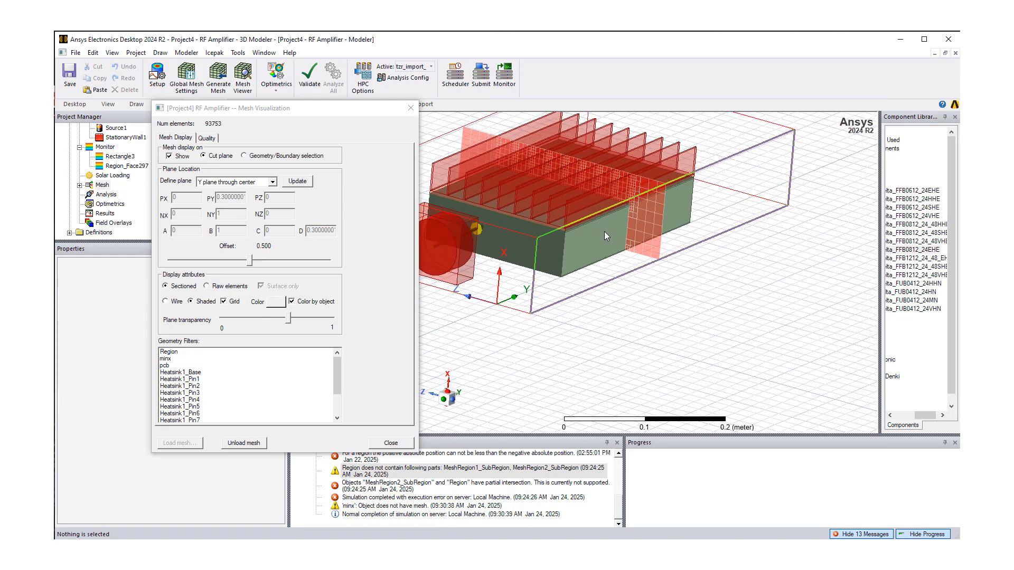
{"action": "scroll", "coordinate": [607, 236], "scroll_direction": "down", "scroll_amount": 2}
{"action": "middle_click_drag", "start_coordinate": [642, 192], "coordinate": [592, 242]}
{"action": "scroll", "coordinate": [599, 175], "scroll_direction": "up", "scroll_amount": 8}
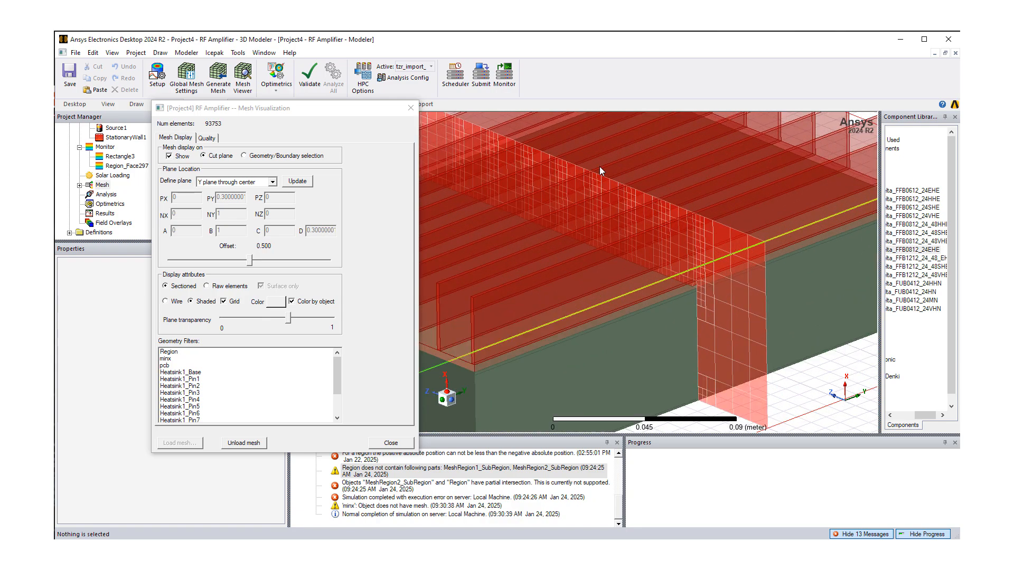
{"action": "middle_click_drag", "start_coordinate": [600, 204], "coordinate": [645, 193]}
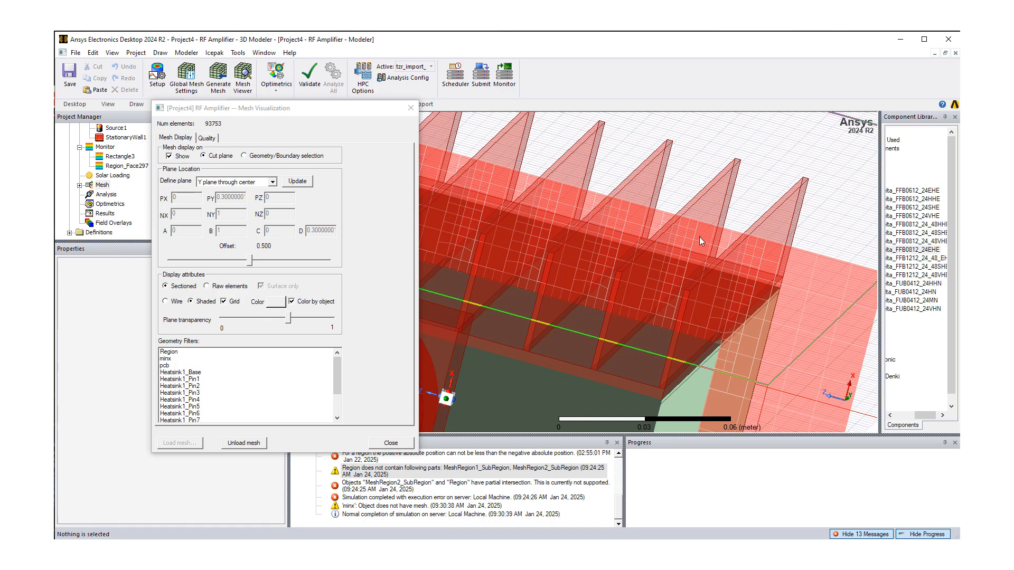
{"action": "scroll", "coordinate": [699, 236], "scroll_direction": "up", "scroll_amount": 5}
{"action": "scroll", "coordinate": [648, 219], "scroll_direction": "down", "scroll_amount": 10}
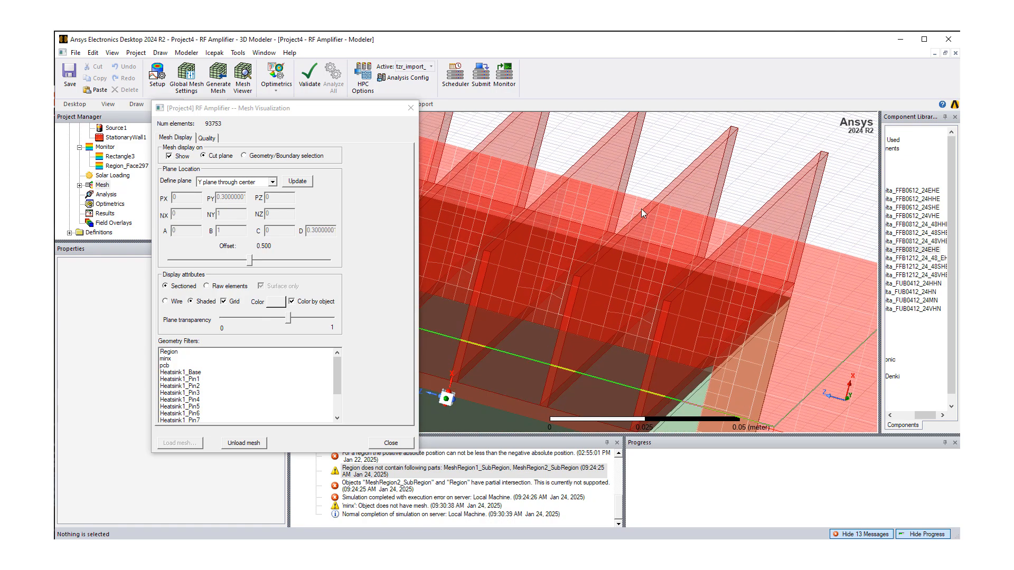
{"action": "scroll", "coordinate": [616, 264], "scroll_direction": "up", "scroll_amount": 6}
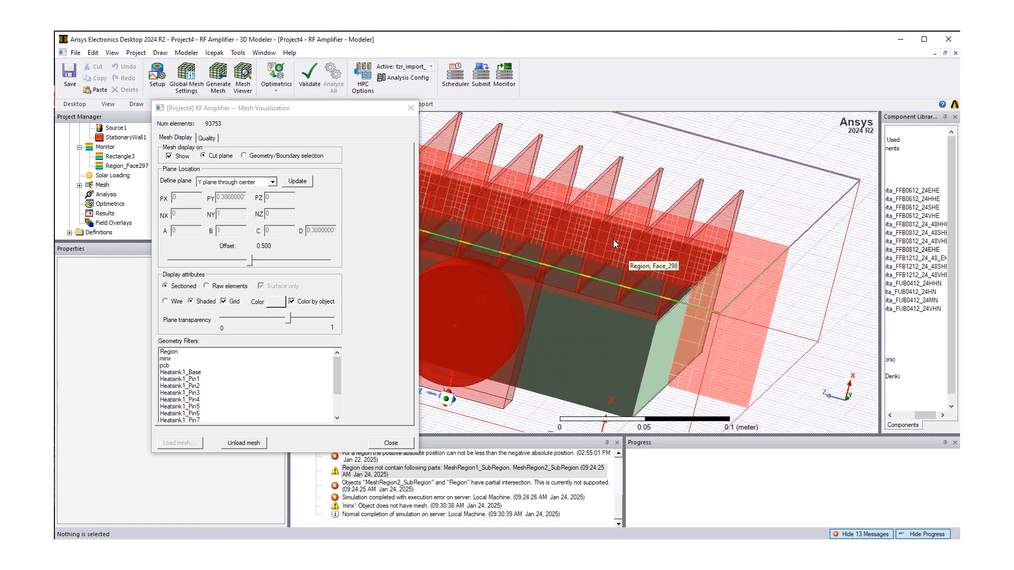
{"action": "middle_click_drag", "start_coordinate": [619, 240], "coordinate": [616, 236]}
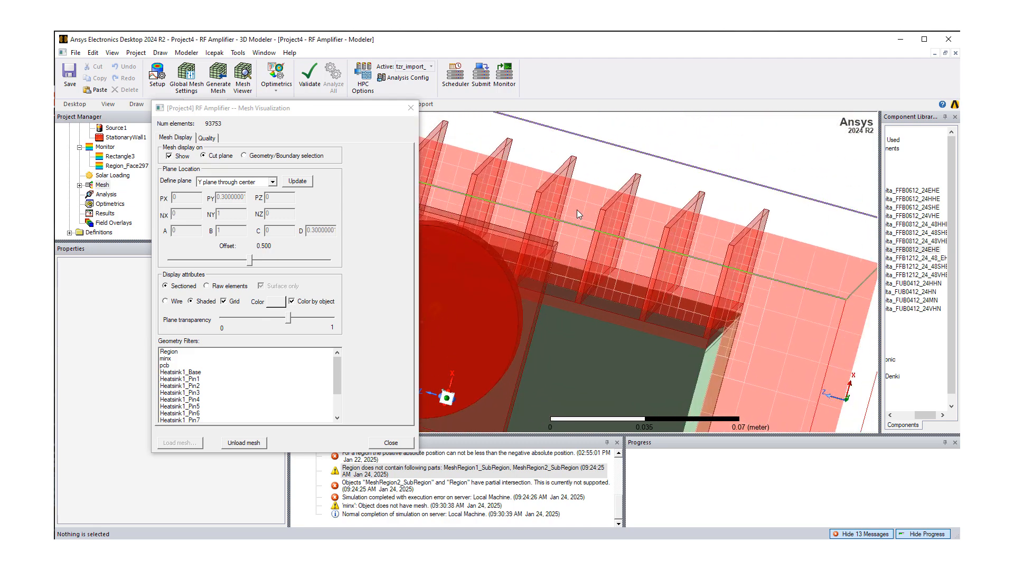
{"action": "scroll", "coordinate": [603, 222], "scroll_direction": "down", "scroll_amount": 3}
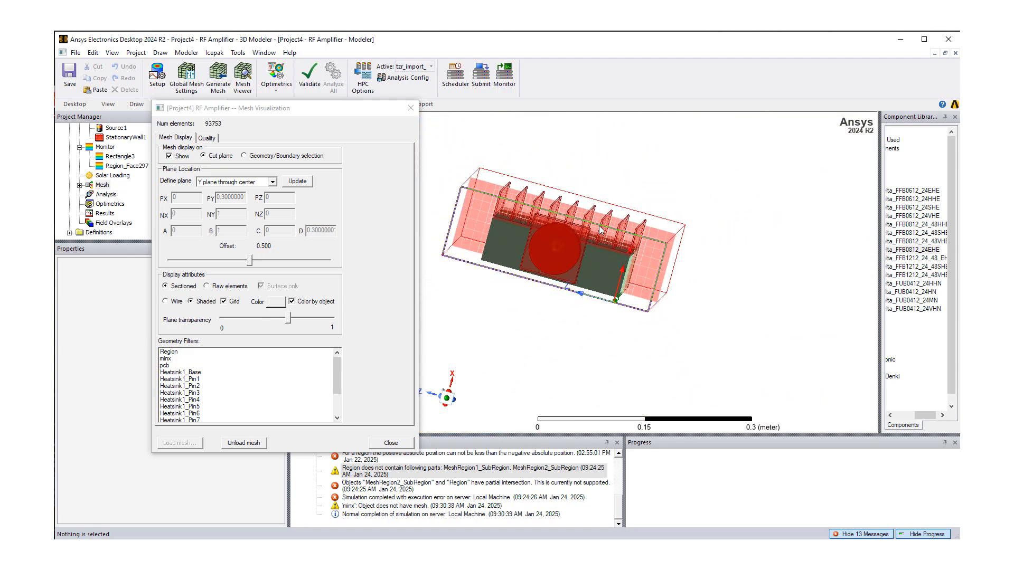
{"action": "middle_click_drag", "start_coordinate": [490, 209], "coordinate": [519, 193]}
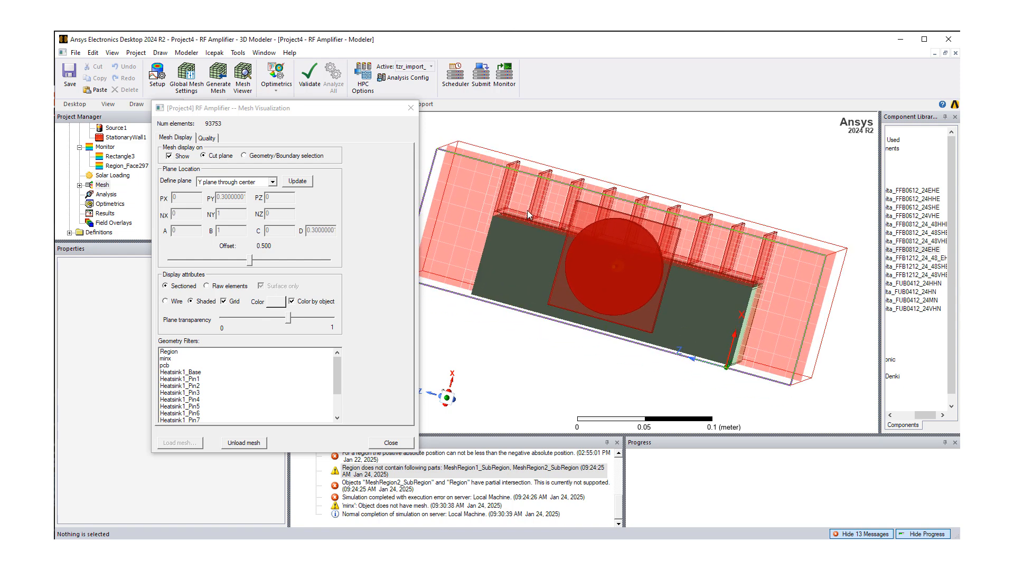
{"action": "middle_click_drag", "start_coordinate": [536, 220], "coordinate": [658, 194]}
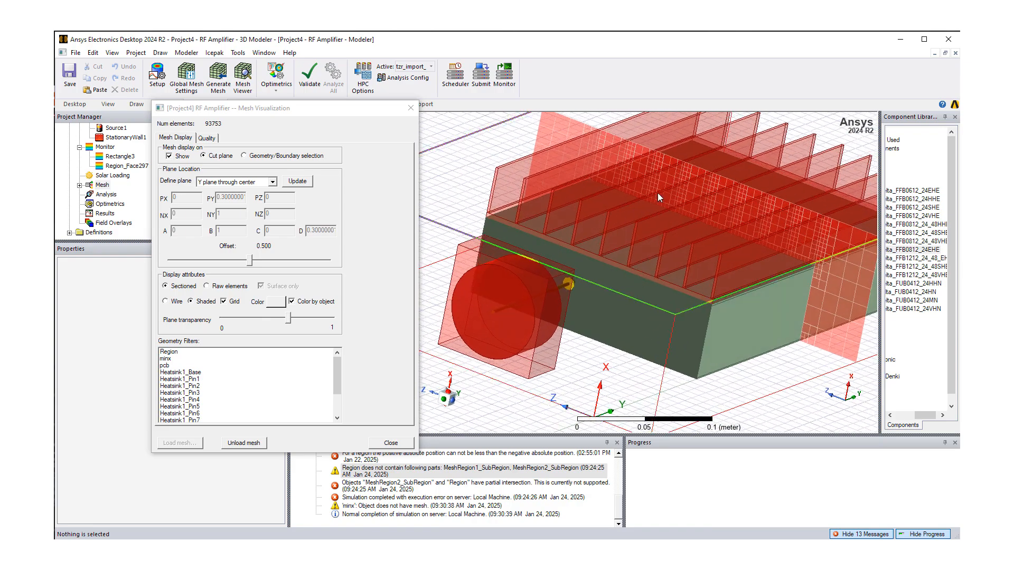
{"action": "middle_click_drag", "start_coordinate": [548, 190], "coordinate": [576, 215]}
{"action": "left_click_drag", "start_coordinate": [586, 206], "coordinate": [485, 195], "text": "alt"}
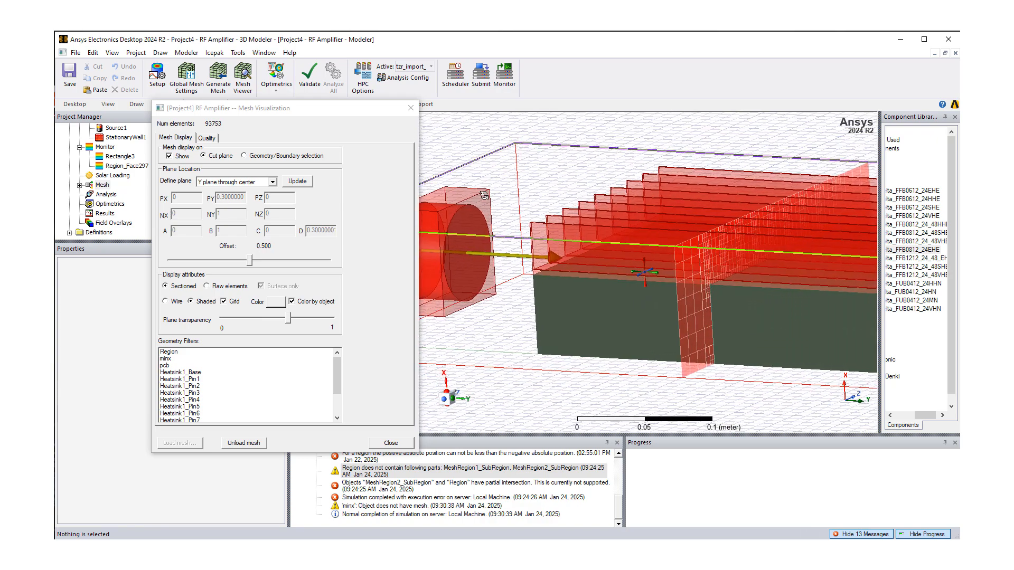
Shift the Y cut plane along the model to an offset of 0.057 so it crosses the fan.
{"action": "left_click_drag", "start_coordinate": [252, 261], "coordinate": [302, 267]}
{"action": "left_click_drag", "start_coordinate": [228, 264], "coordinate": [180, 261]}
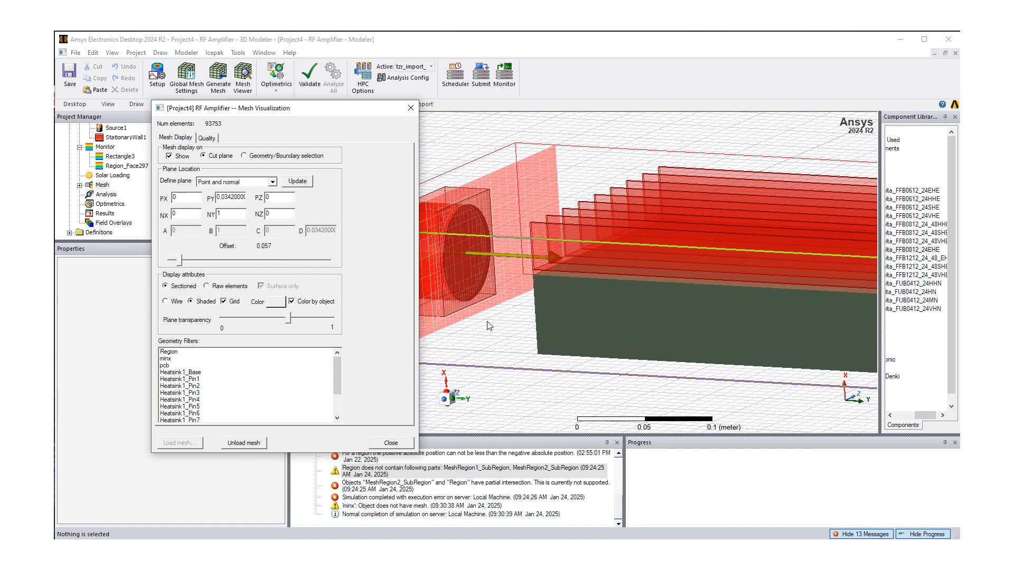
{"action": "left_click_drag", "start_coordinate": [487, 328], "coordinate": [449, 331], "text": "alt"}
Examine the mesh on the cut plane at the fan up close and across the whole region.
{"action": "scroll", "coordinate": [449, 331], "scroll_direction": "up", "scroll_amount": 10}
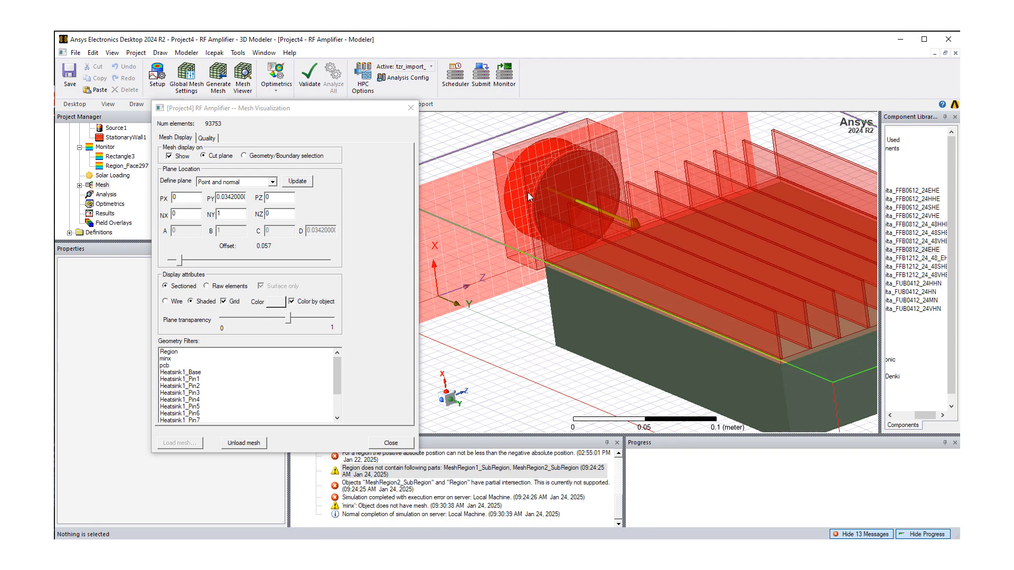
{"action": "left_click_drag", "start_coordinate": [533, 198], "coordinate": [481, 218], "text": "alt"}
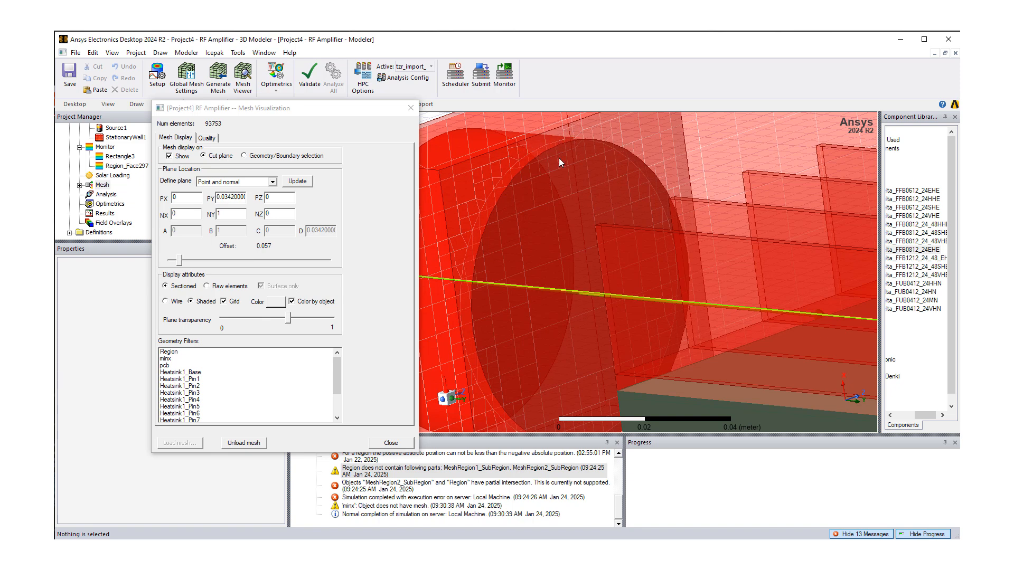
{"action": "scroll", "coordinate": [537, 200], "scroll_direction": "down", "scroll_amount": 10}
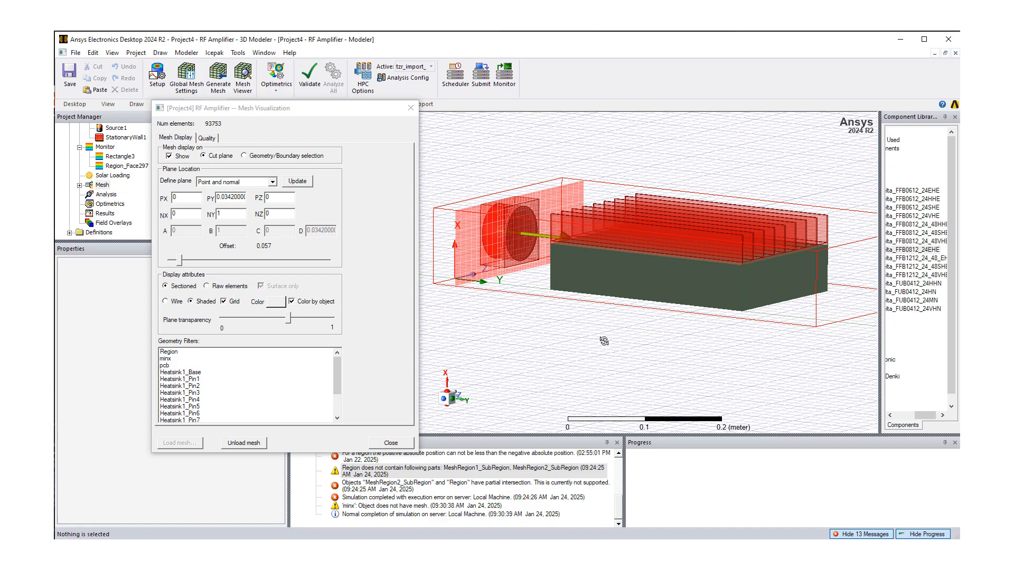
{"action": "mouse_move", "coordinate": [616, 349]}
{"action": "left_mouse_down", "text": "alt"}
{"action": "mouse_move", "coordinate": [590, 360]}
{"action": "mouse_move", "coordinate": [573, 324]}
{"action": "mouse_move", "coordinate": [581, 286]}
{"action": "mouse_move", "coordinate": [575, 302]}
{"action": "left_mouse_up", "text": "alt"}
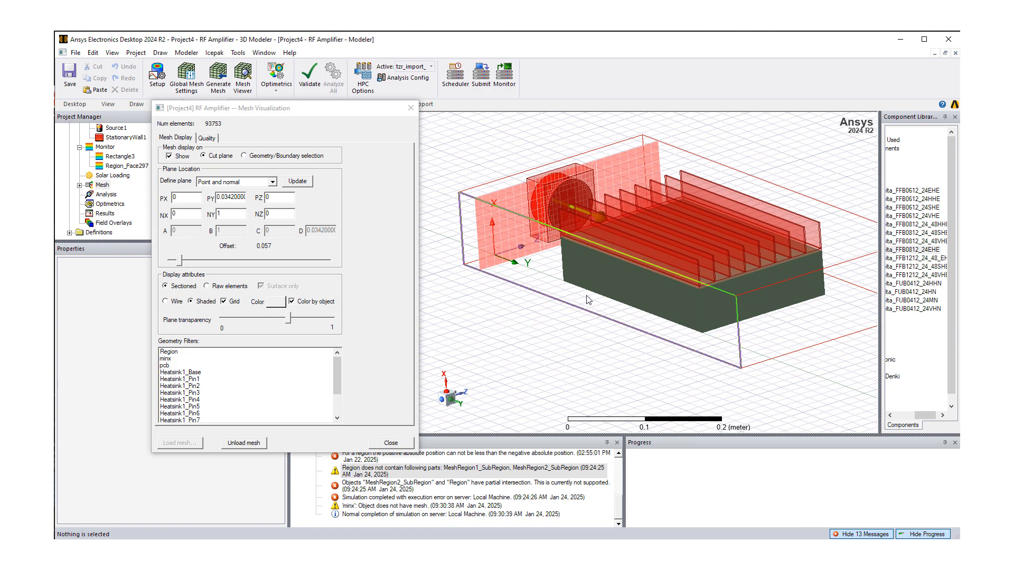
{"action": "left_click_drag", "start_coordinate": [596, 299], "coordinate": [585, 296], "text": "alt"}
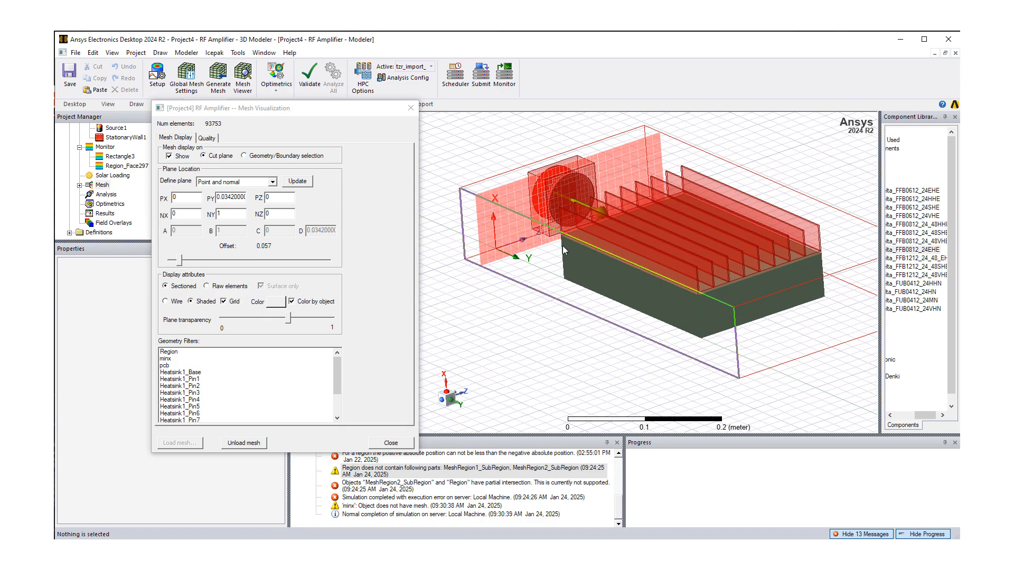
{"action": "scroll", "coordinate": [539, 283], "scroll_direction": "up", "scroll_amount": 4}
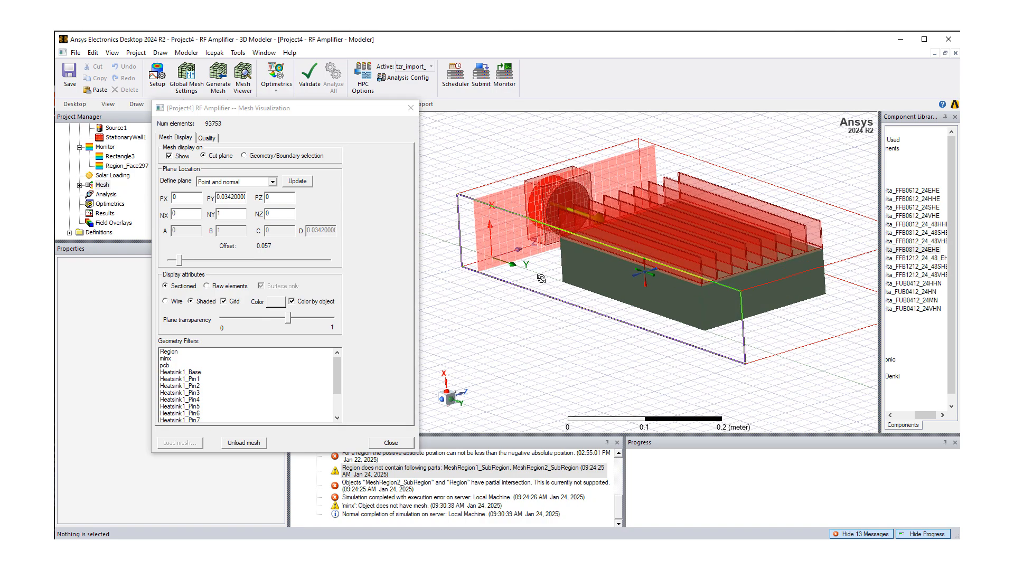
{"action": "scroll", "coordinate": [535, 282], "scroll_direction": "down", "scroll_amount": 2}
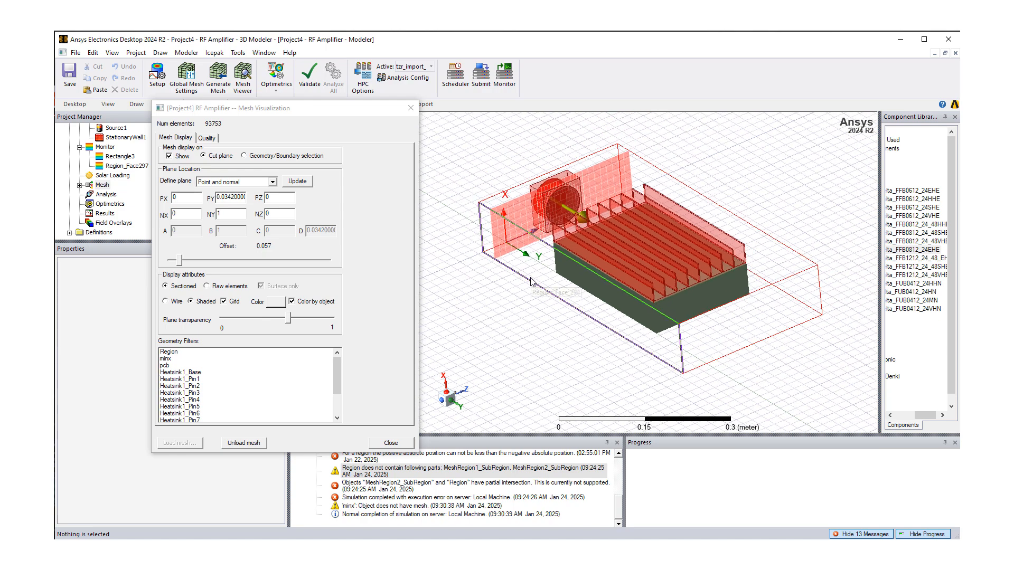
{"action": "scroll", "coordinate": [543, 243], "scroll_direction": "down", "scroll_amount": 2}
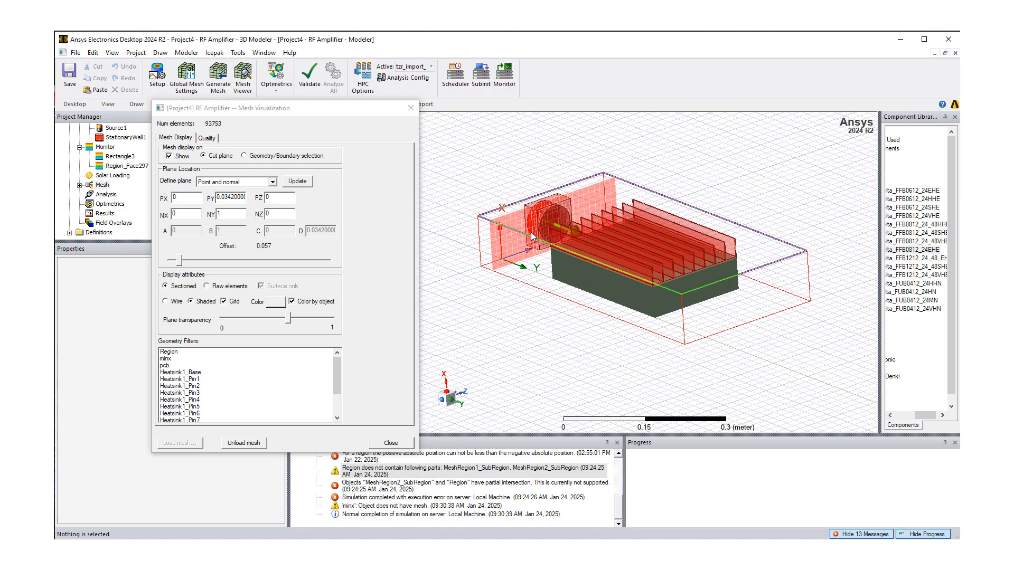
Examine the mesh quality histograms for face alignment, volume and skewness, and close the mesh visualization.
{"action": "left_click_drag", "start_coordinate": [592, 268], "coordinate": [610, 302], "text": "alt"}
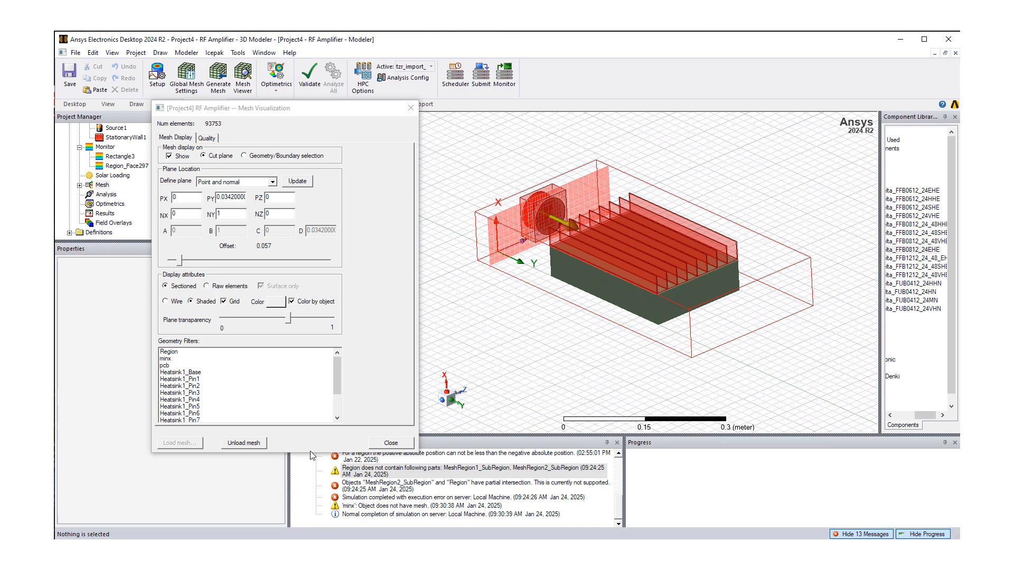
{"action": "left_click", "coordinate": [211, 139]}
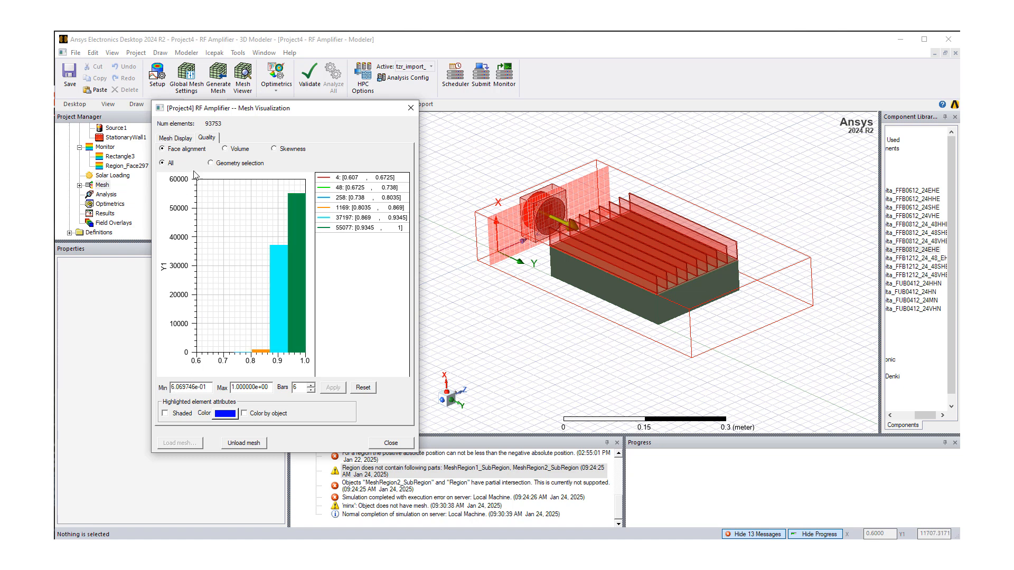
{"action": "left_click", "coordinate": [224, 150]}
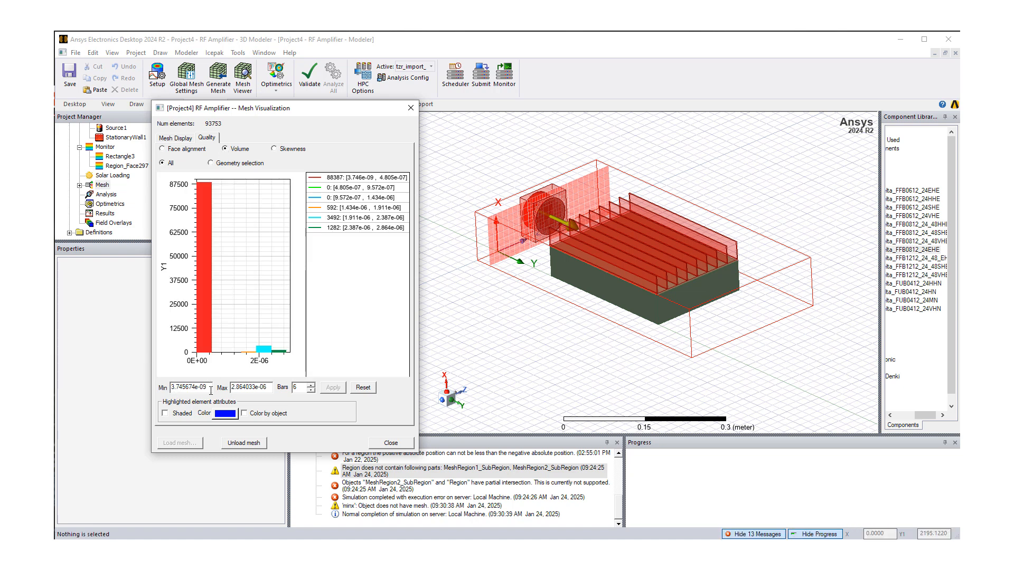
{"action": "left_click_drag", "start_coordinate": [209, 387], "coordinate": [161, 387]}
{"action": "left_click", "coordinate": [275, 150]}
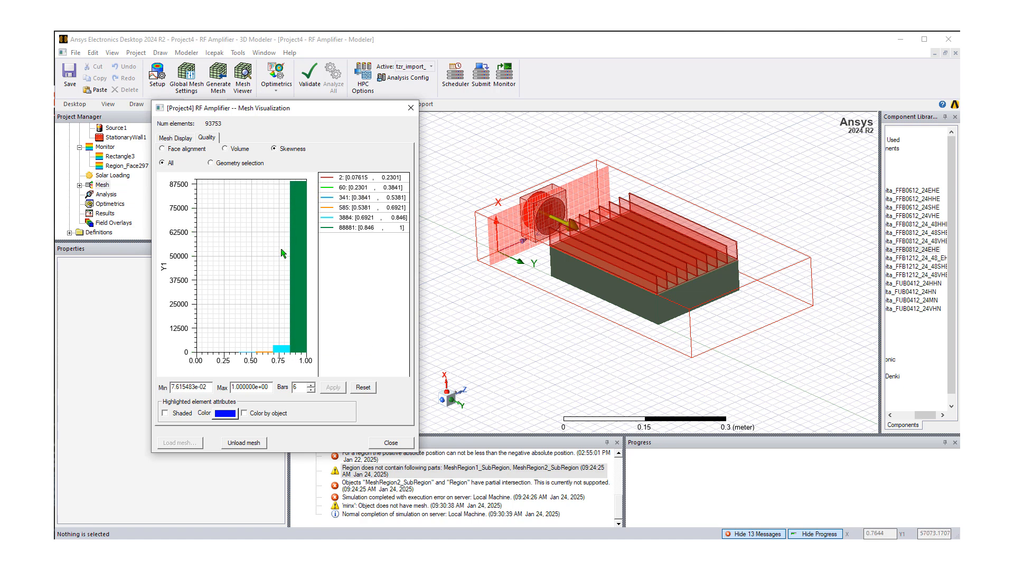
{"action": "left_click", "coordinate": [391, 443]}
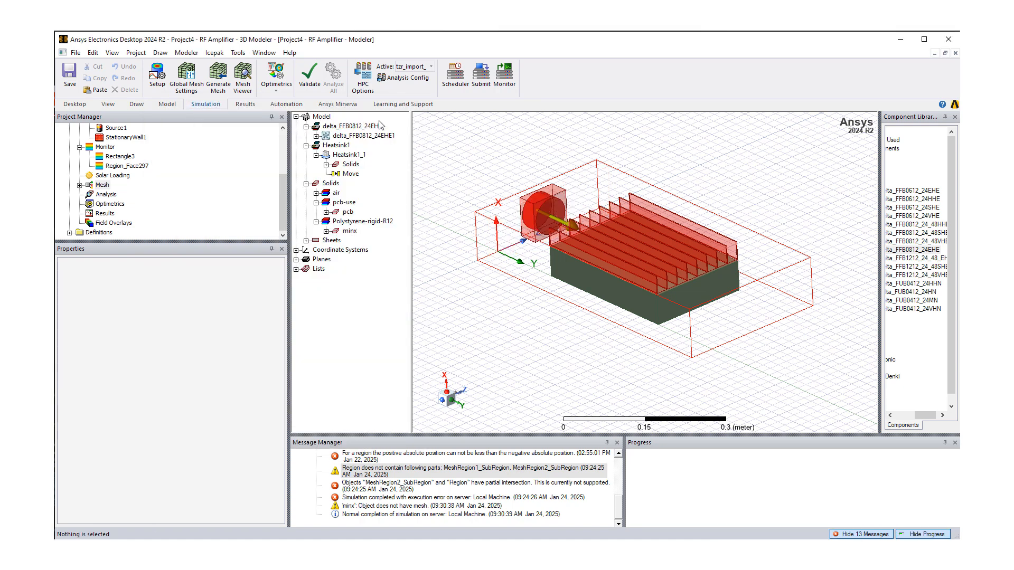
Run a validation check on the RF Amplifier design and review the status of each category.
{"action": "left_click", "coordinate": [309, 85]}
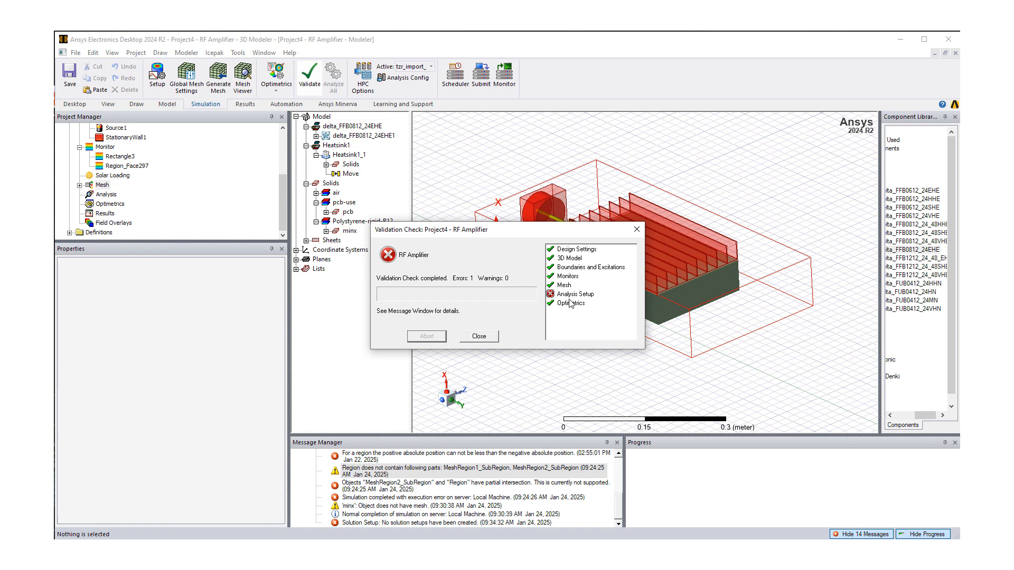
{"action": "left_click", "coordinate": [489, 339]}
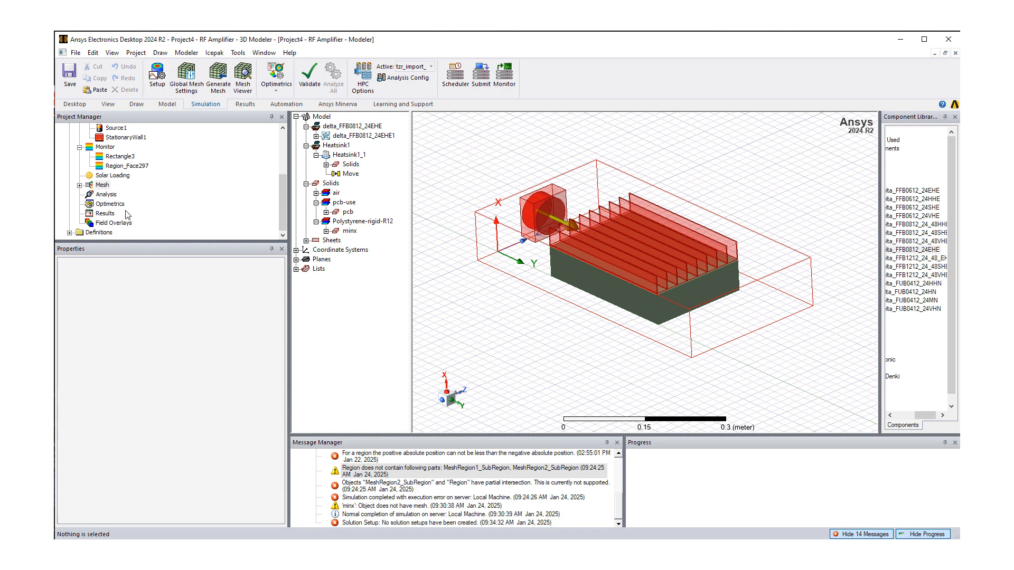
Add a solution setup to the analysis and name it coarsemesh.
{"action": "left_click", "coordinate": [110, 197]}
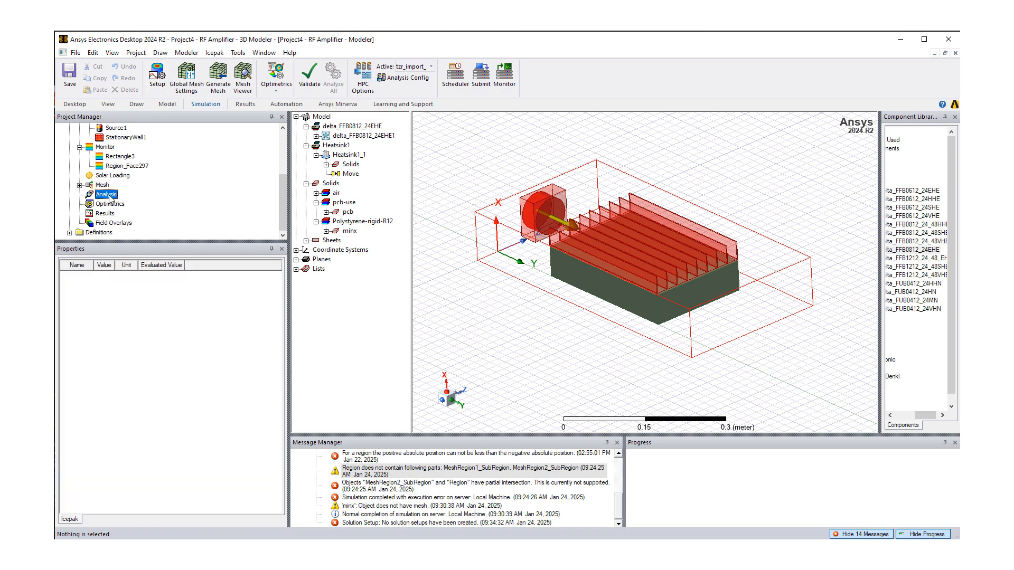
{"action": "right_click", "coordinate": [111, 198]}
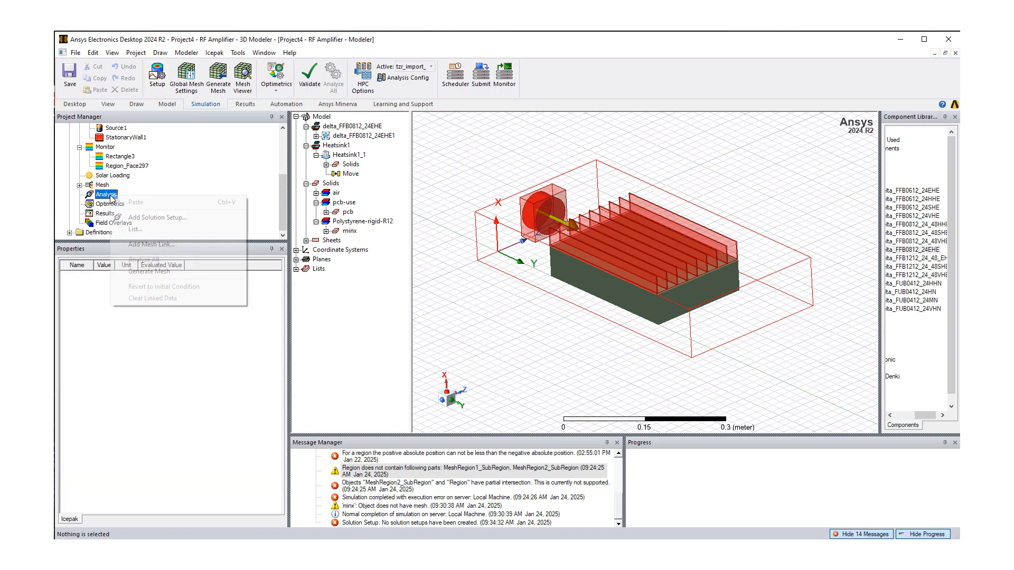
{"action": "left_click", "coordinate": [140, 218]}
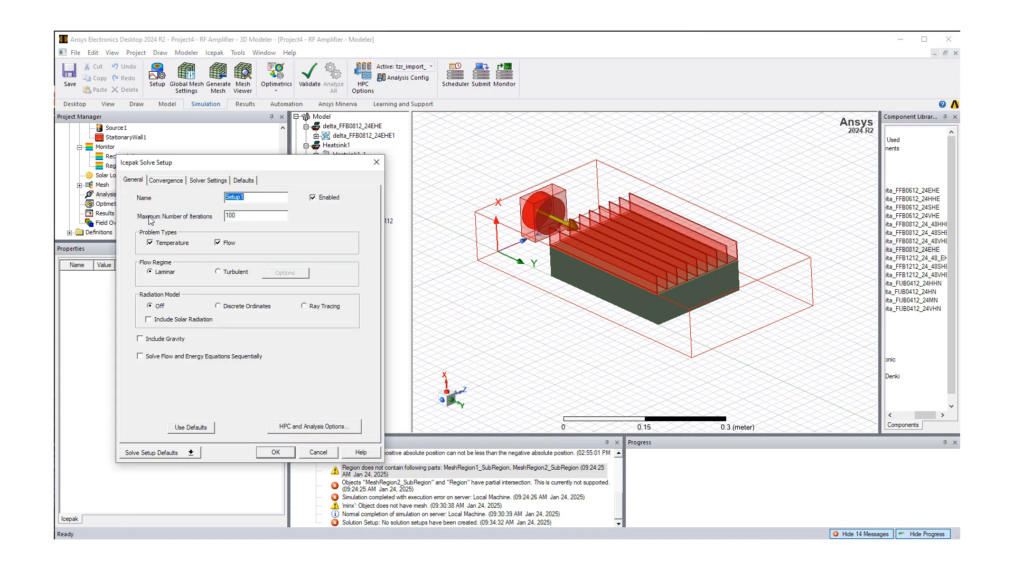
{"action": "left_click_drag", "start_coordinate": [175, 165], "coordinate": [384, 145]}
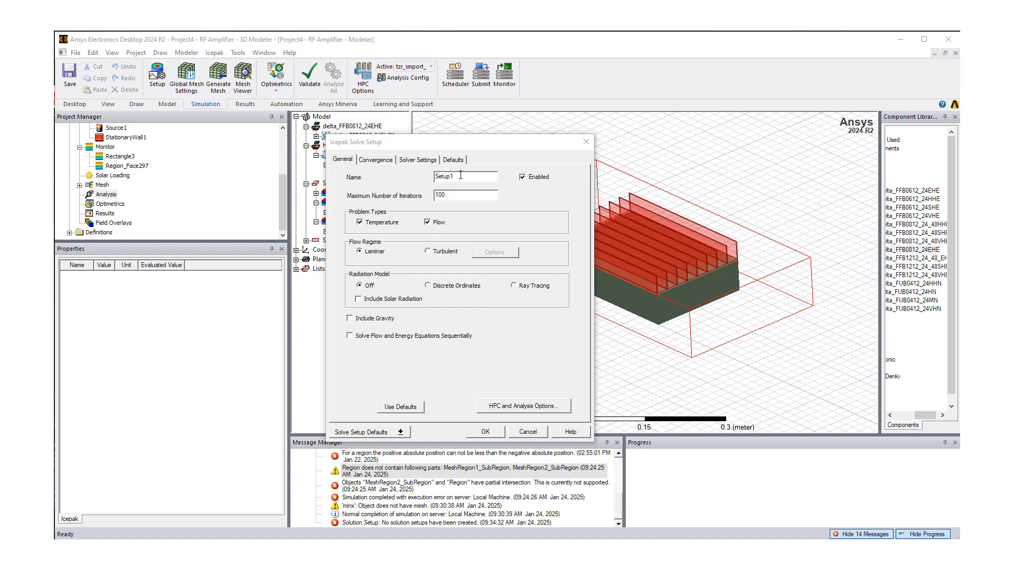
{"action": "left_click_drag", "start_coordinate": [461, 175], "coordinate": [416, 174]}
{"action": "type", "text": "coarsemesh"}
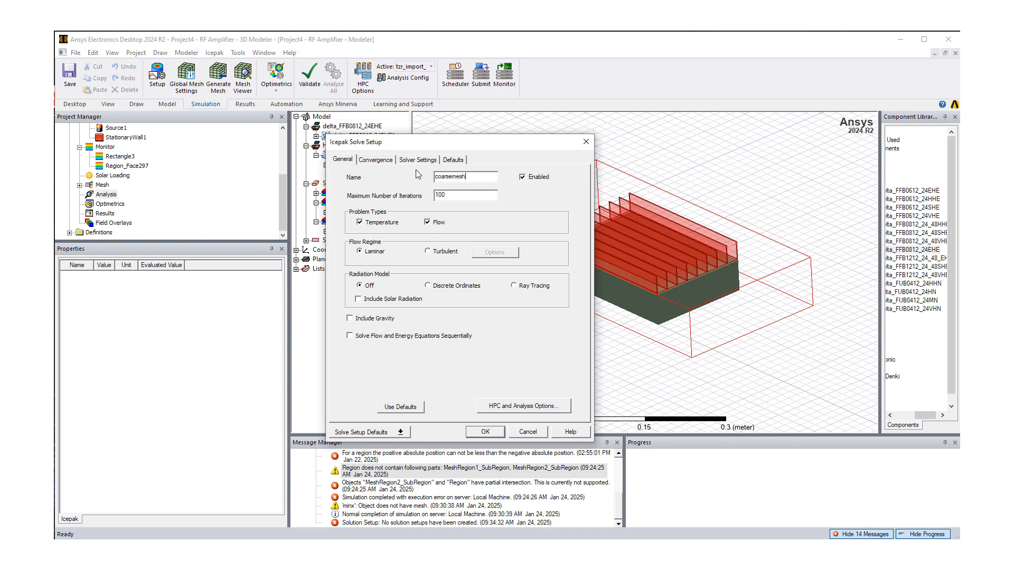
Set the maximum number of iterations to 300, choose turbulent flow with the Zero Equation model, and include gravity.
{"action": "left_click_drag", "start_coordinate": [447, 194], "coordinate": [417, 197]}
{"action": "type", "text": "300"}
{"action": "left_click", "coordinate": [428, 252]}
{"action": "left_click", "coordinate": [492, 253]}
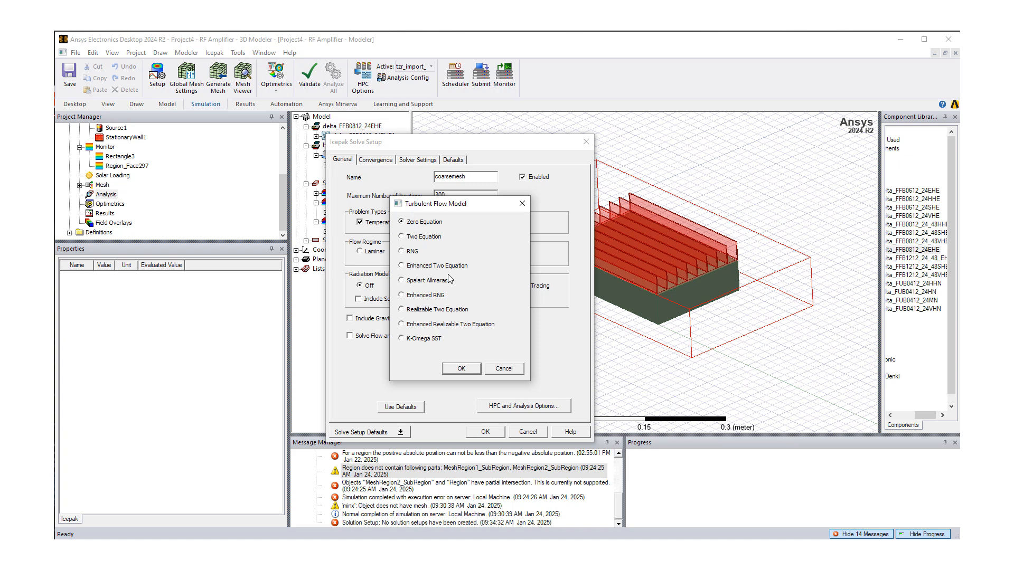
{"action": "left_click", "coordinate": [461, 368]}
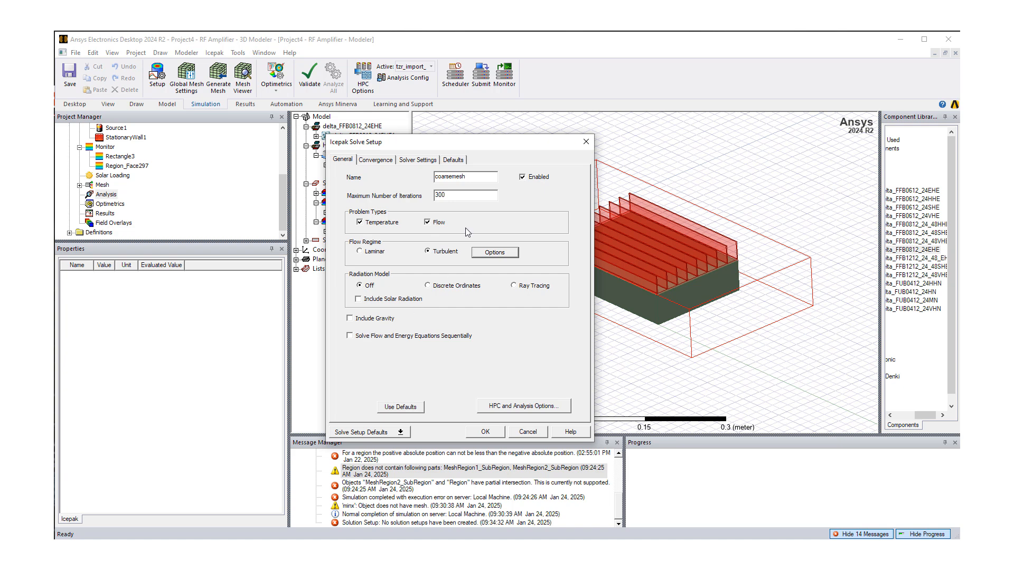
{"action": "left_click_drag", "start_coordinate": [452, 150], "coordinate": [297, 132]}
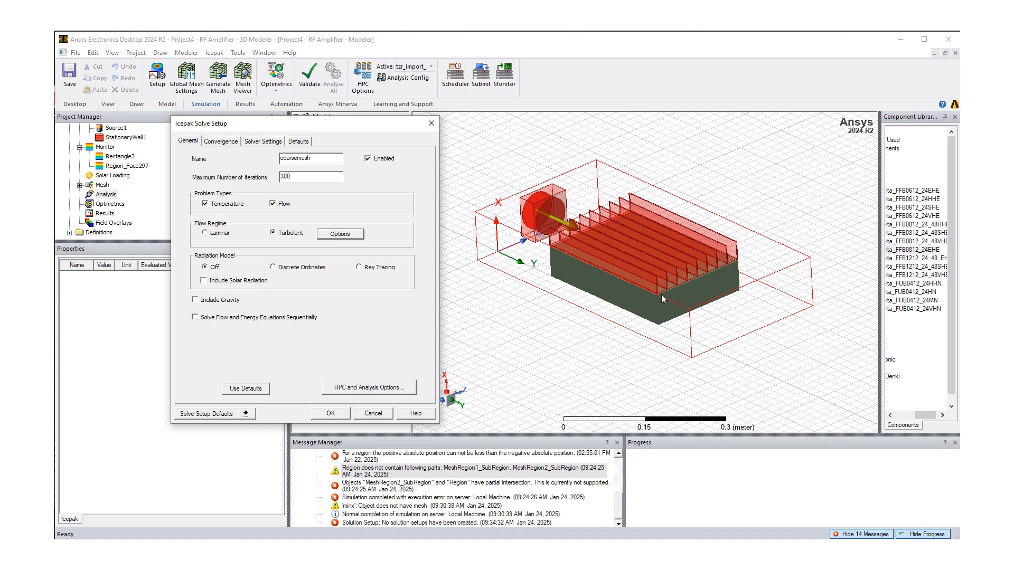
{"action": "left_click", "coordinate": [195, 300]}
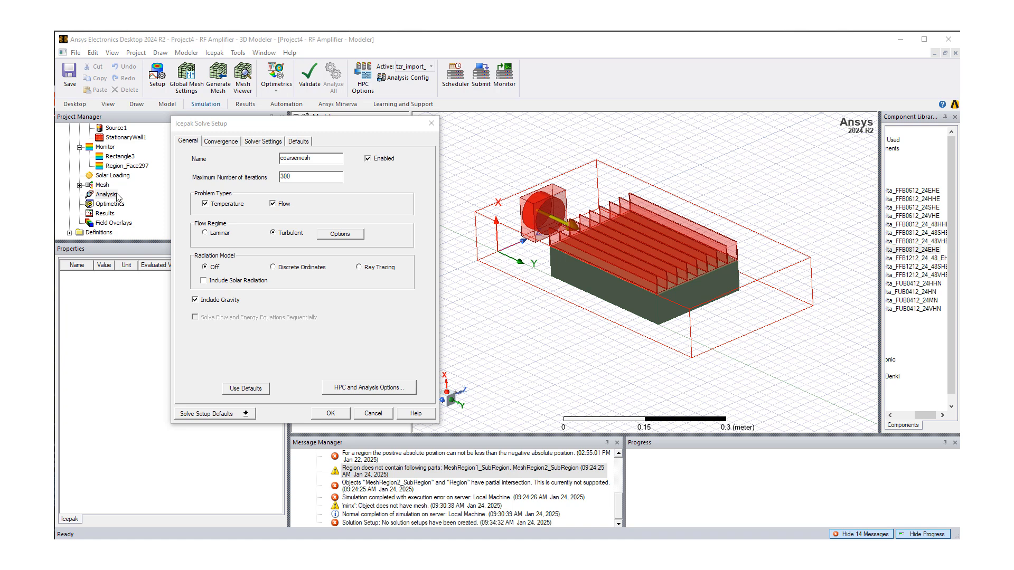
Review the setup's convergence criteria, initial conditions and advanced solver settings, and accept the coarsemesh setup.
{"action": "left_click", "coordinate": [224, 142]}
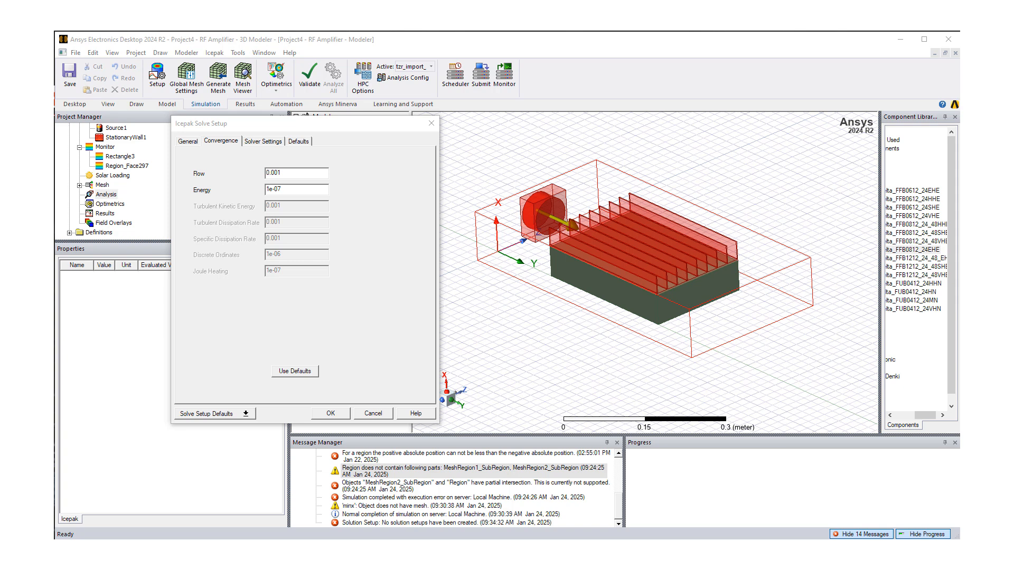
{"action": "left_click", "coordinate": [266, 142]}
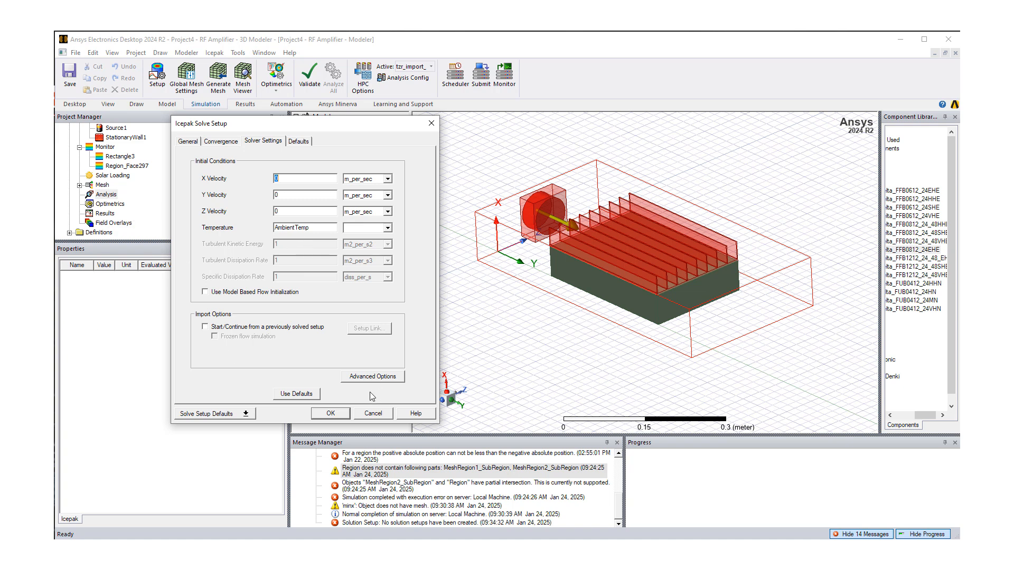
{"action": "left_click", "coordinate": [372, 377]}
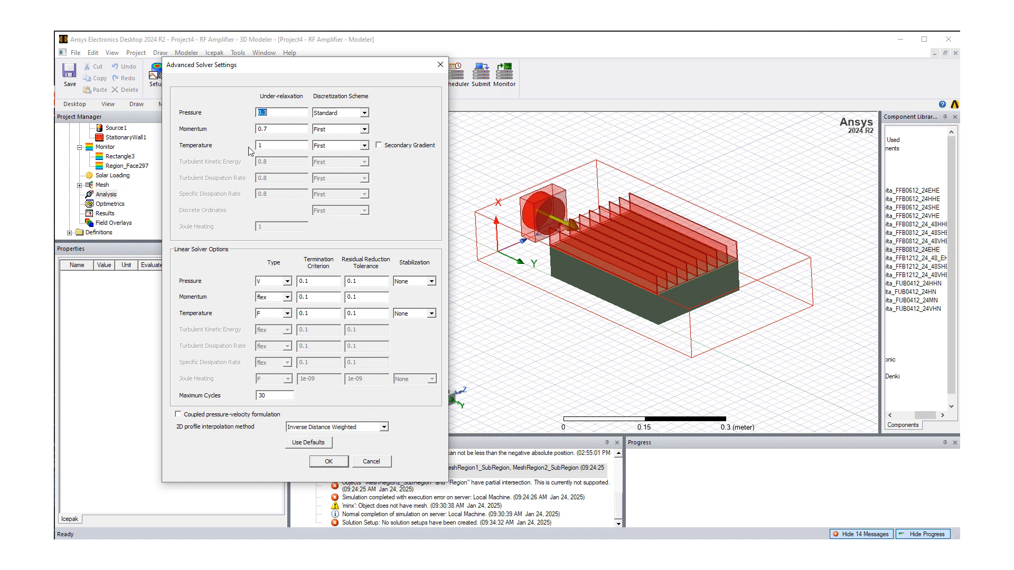
{"action": "left_click", "coordinate": [367, 467]}
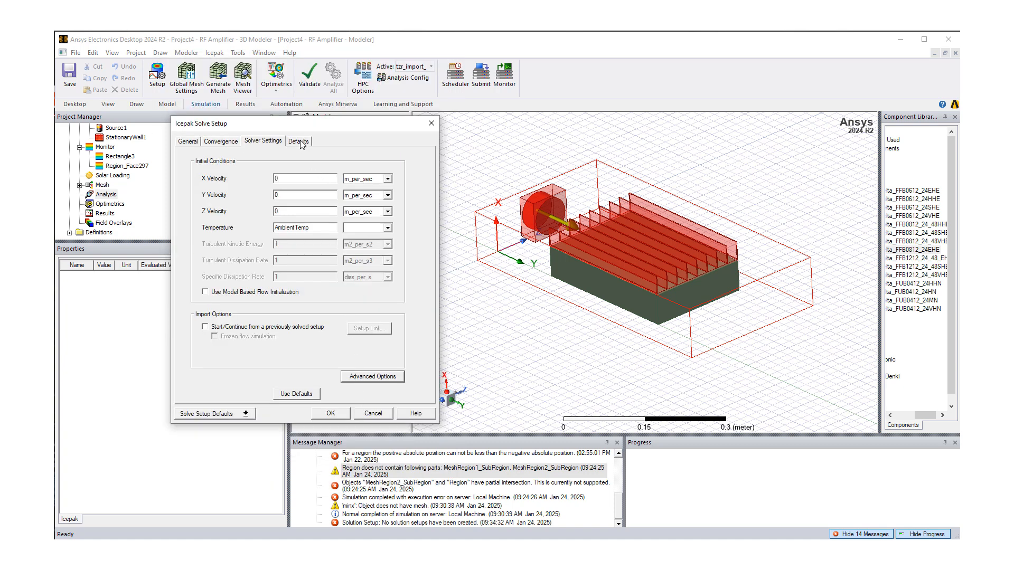
{"action": "left_click", "coordinate": [189, 143]}
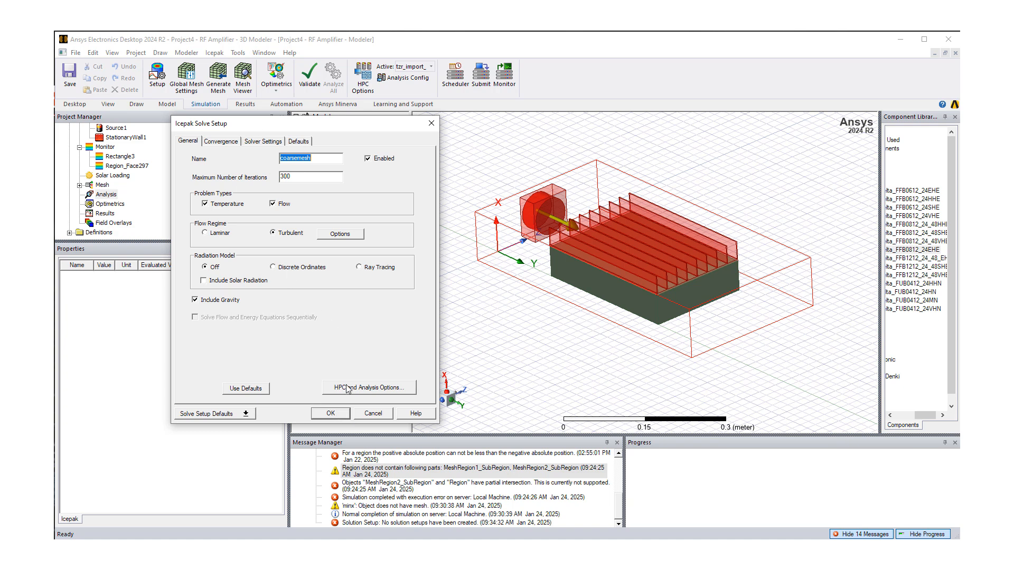
{"action": "left_click", "coordinate": [329, 415]}
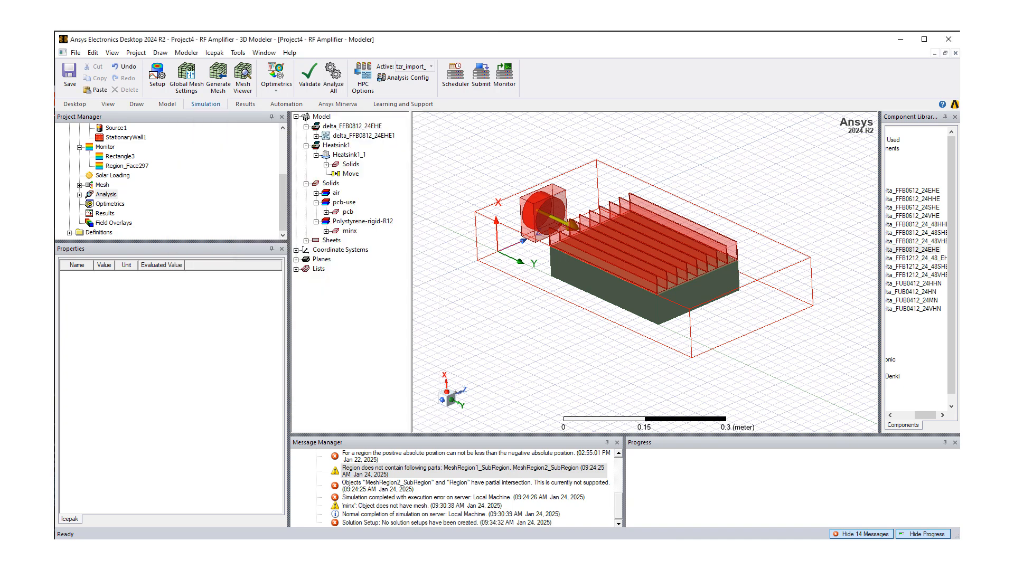
Change the gravity vector in the Icepak design settings to the model's vertical axis, in the negative direction.
{"action": "left_click", "coordinate": [199, 103]}
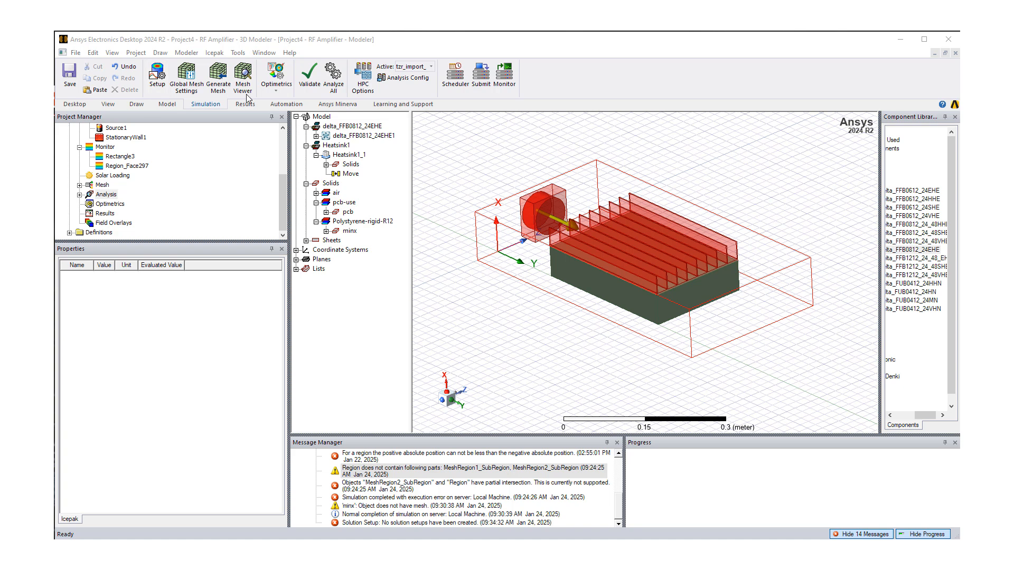
{"action": "left_click", "coordinate": [215, 53]}
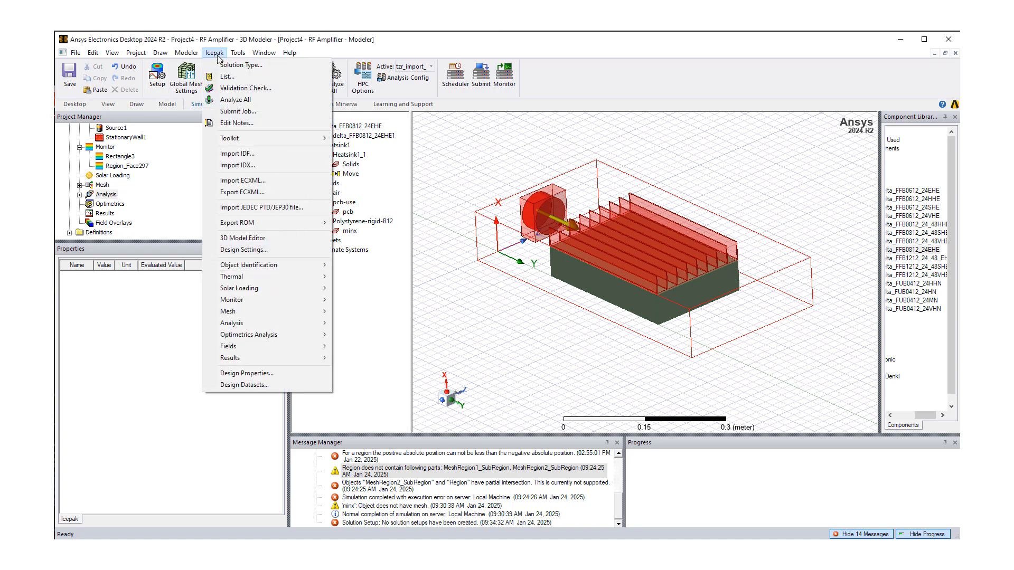
{"action": "left_click", "coordinate": [243, 250]}
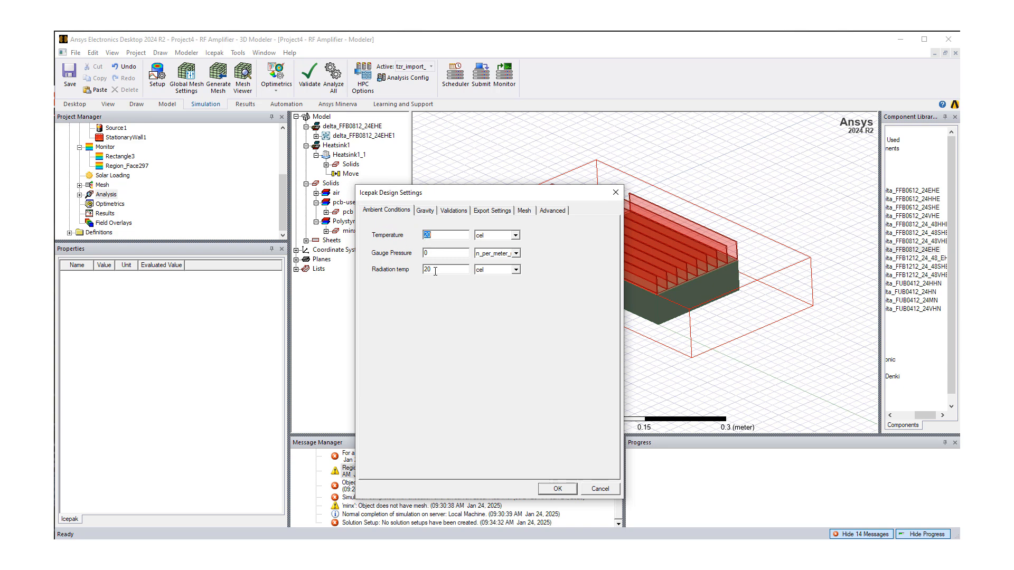
{"action": "left_click", "coordinate": [427, 214]}
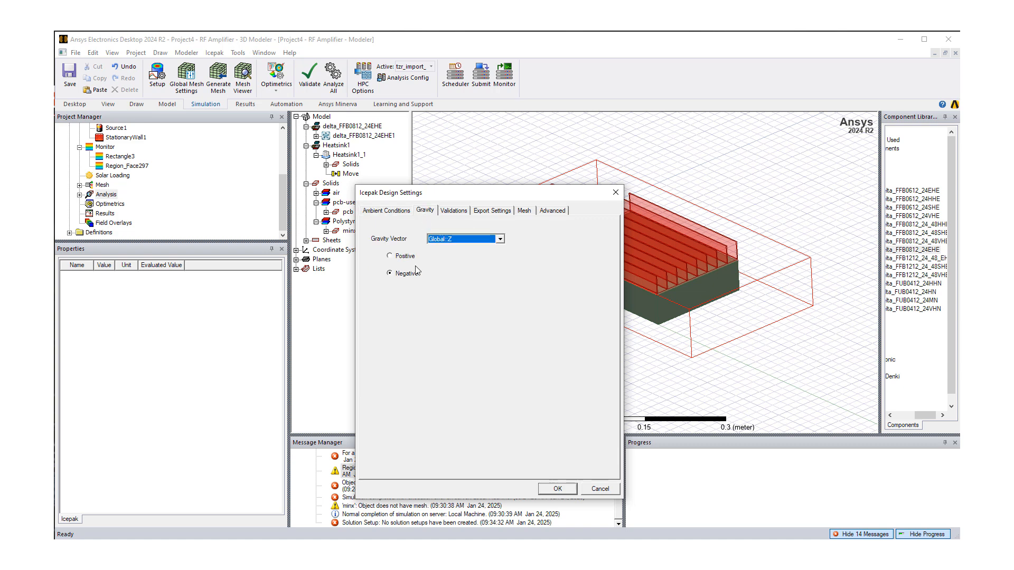
{"action": "left_click_drag", "start_coordinate": [429, 199], "coordinate": [201, 179]}
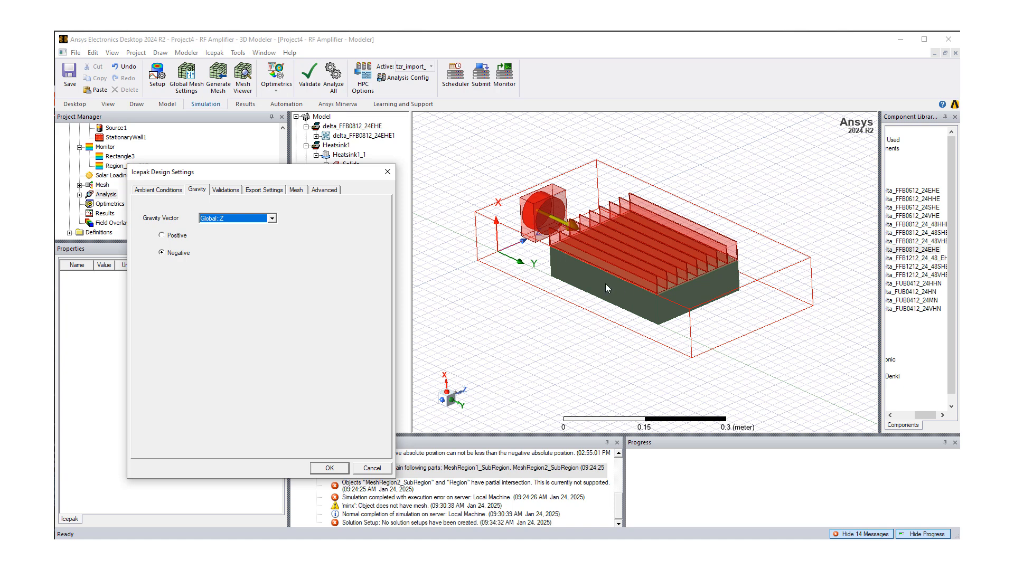
{"action": "left_click", "coordinate": [272, 219]}
{"action": "left_click", "coordinate": [268, 227]}
Review the validation, export, mesh and advanced options of the design settings, and accept the settings.
{"action": "left_click", "coordinate": [226, 190]}
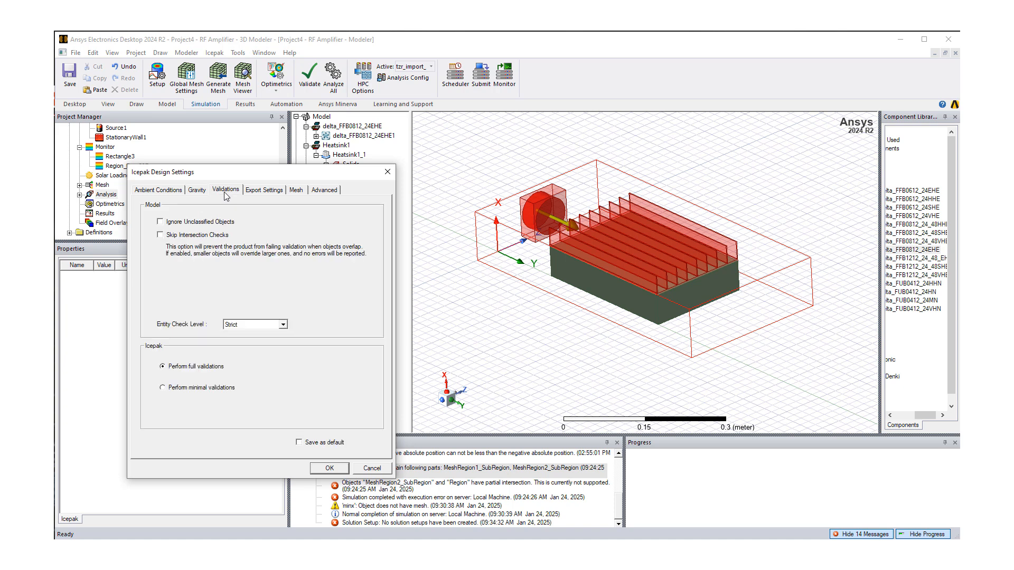
{"action": "left_click", "coordinate": [261, 191]}
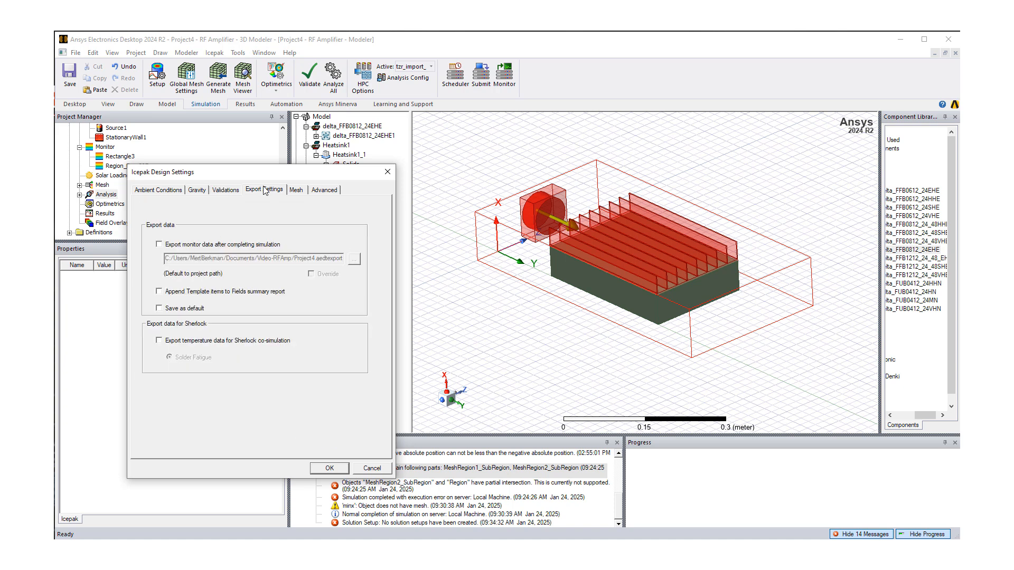
{"action": "left_click", "coordinate": [296, 192]}
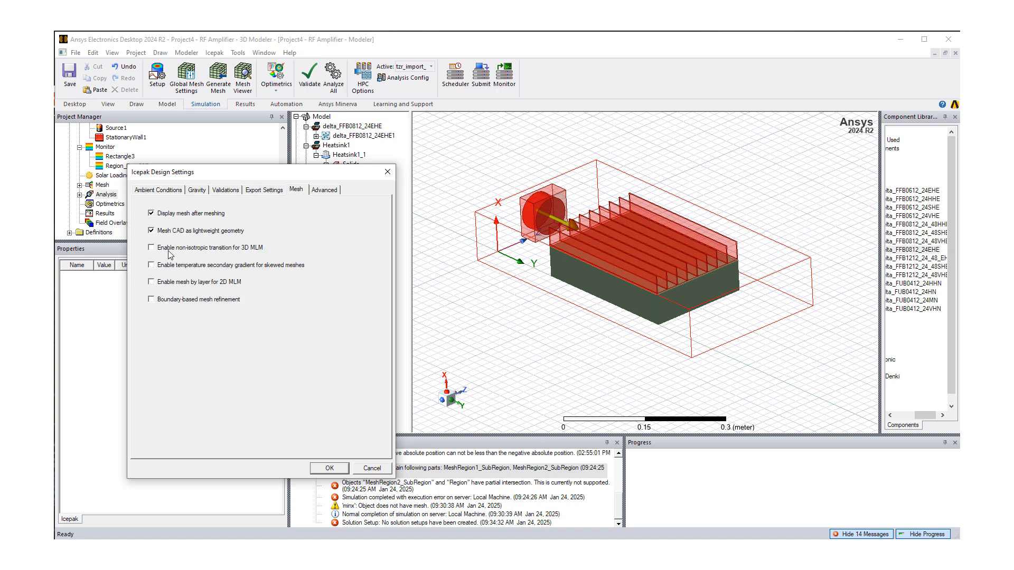
{"action": "left_click", "coordinate": [322, 191]}
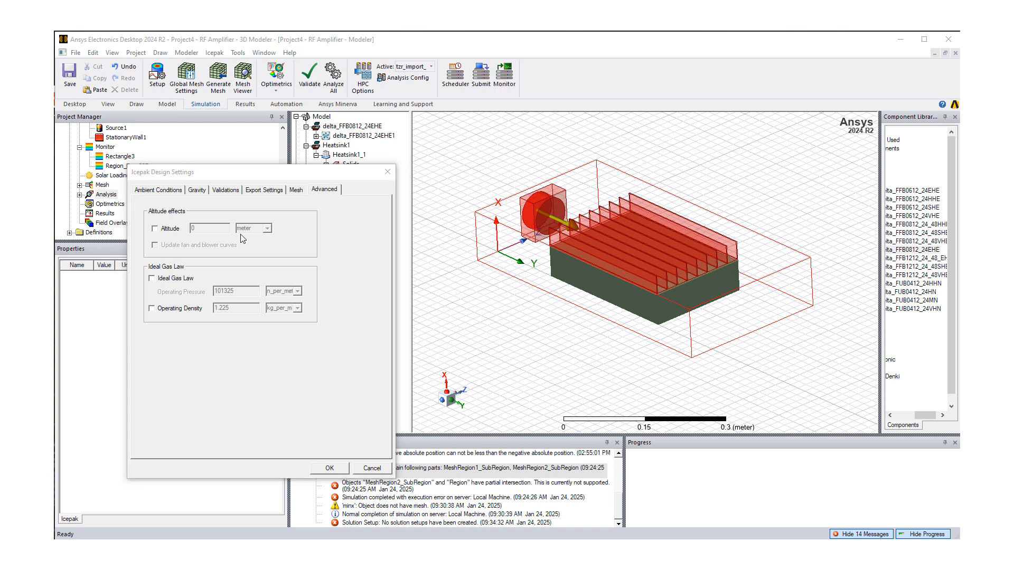
{"action": "left_click", "coordinate": [329, 469]}
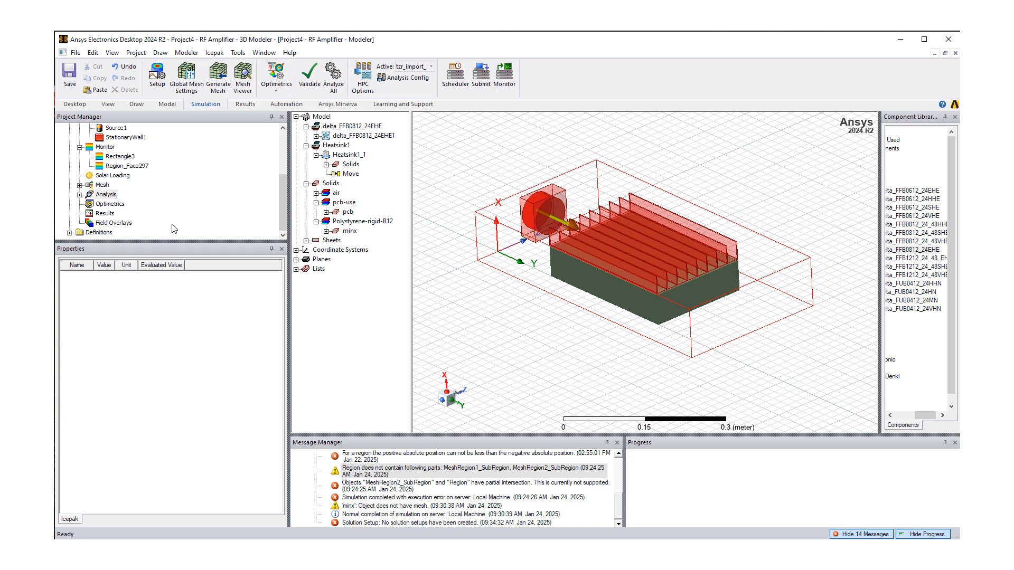
Show the coarsemesh setup under the analysis and check the machine, task and core allocation in the analysis configuration.
{"action": "left_click", "coordinate": [79, 194]}
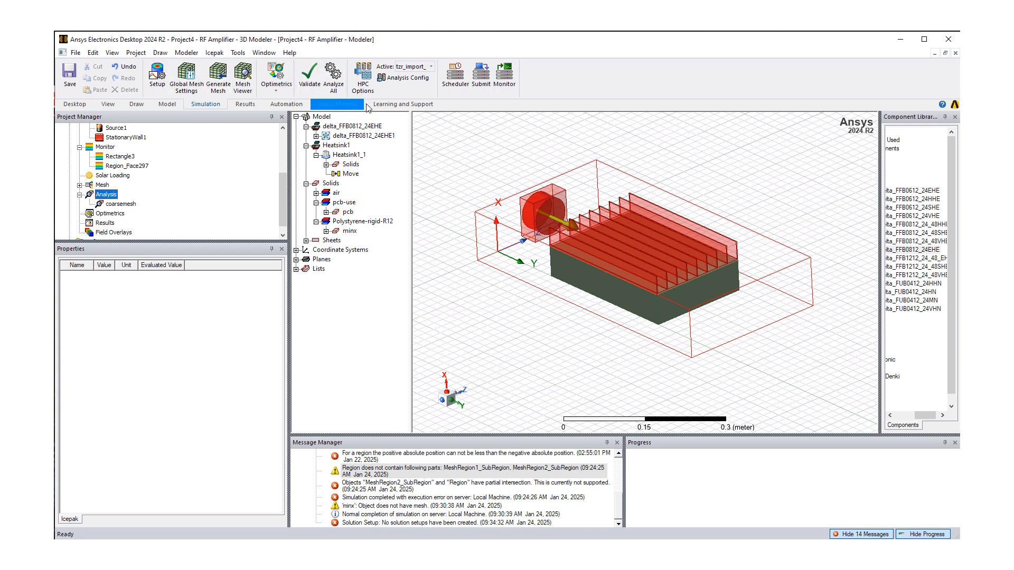
{"action": "left_click", "coordinate": [393, 79]}
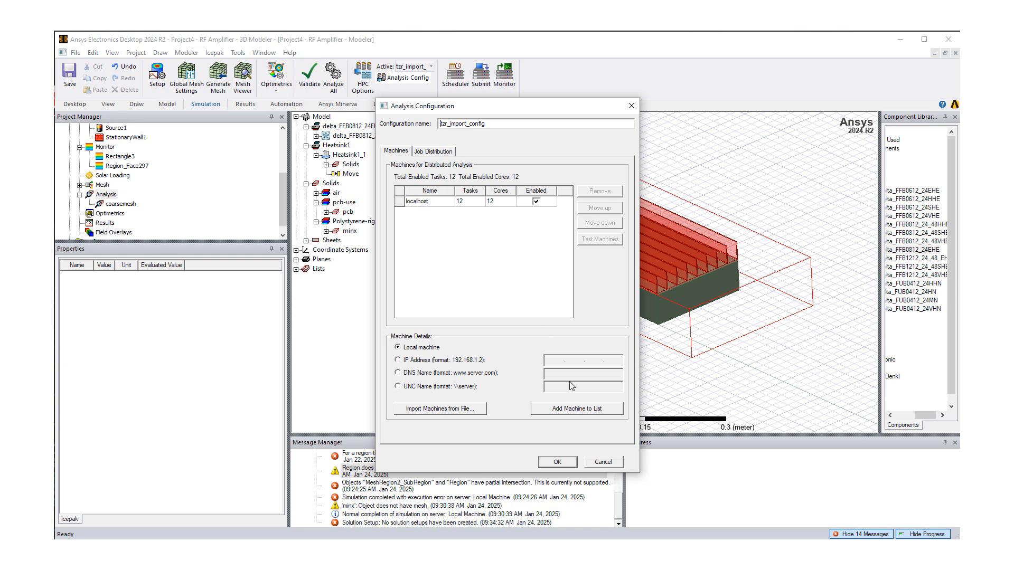
{"action": "left_click", "coordinate": [558, 463]}
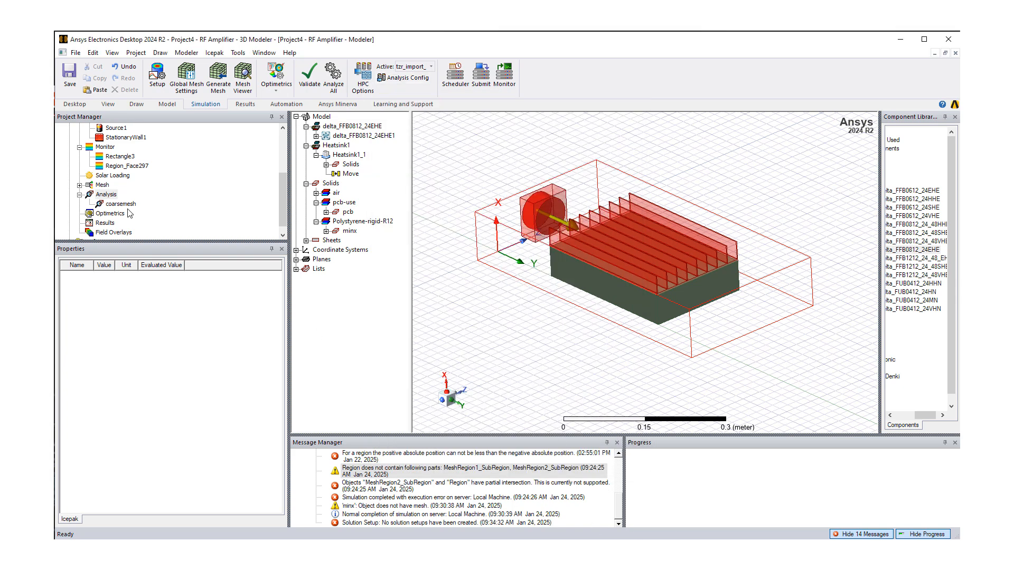
Run the analysis of all solution setups in the RF Amplifier design.
{"action": "right_click", "coordinate": [106, 195]}
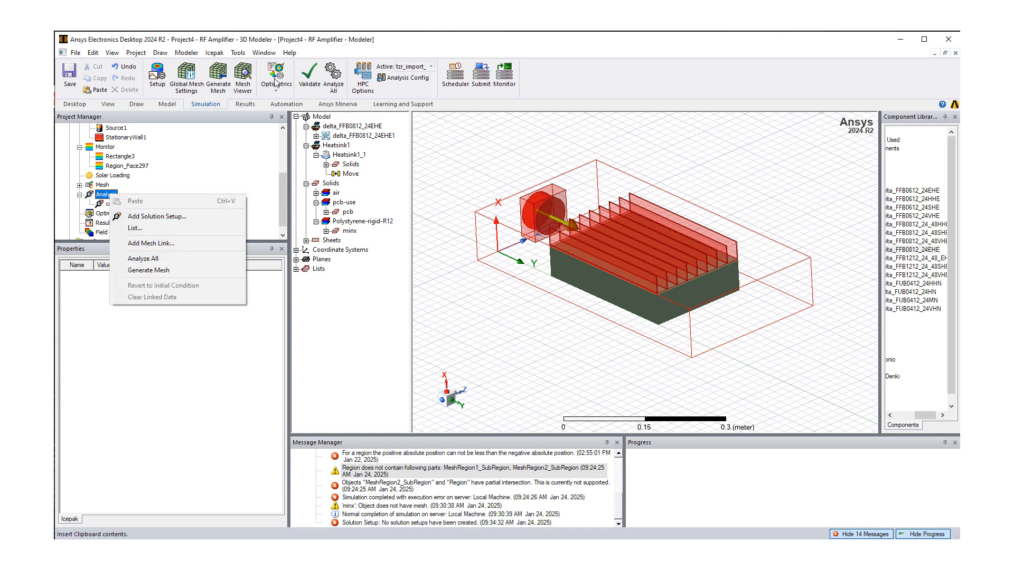
{"action": "left_click", "coordinate": [334, 78]}
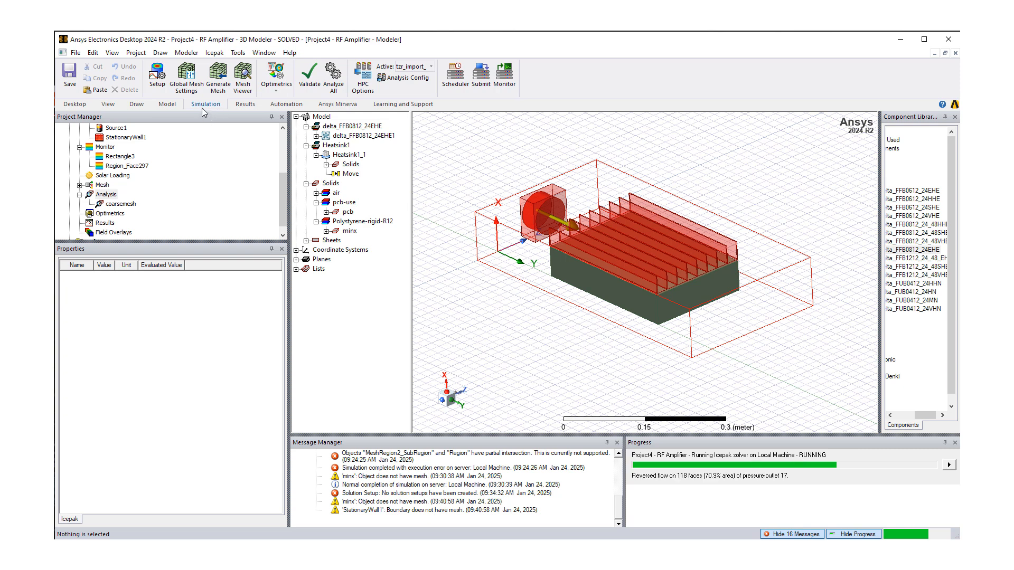
Review the coarsemesh solution's profile, residuals, thermal monitor and flow monitor plots, and close the solution data.
{"action": "left_click", "coordinate": [240, 105]}
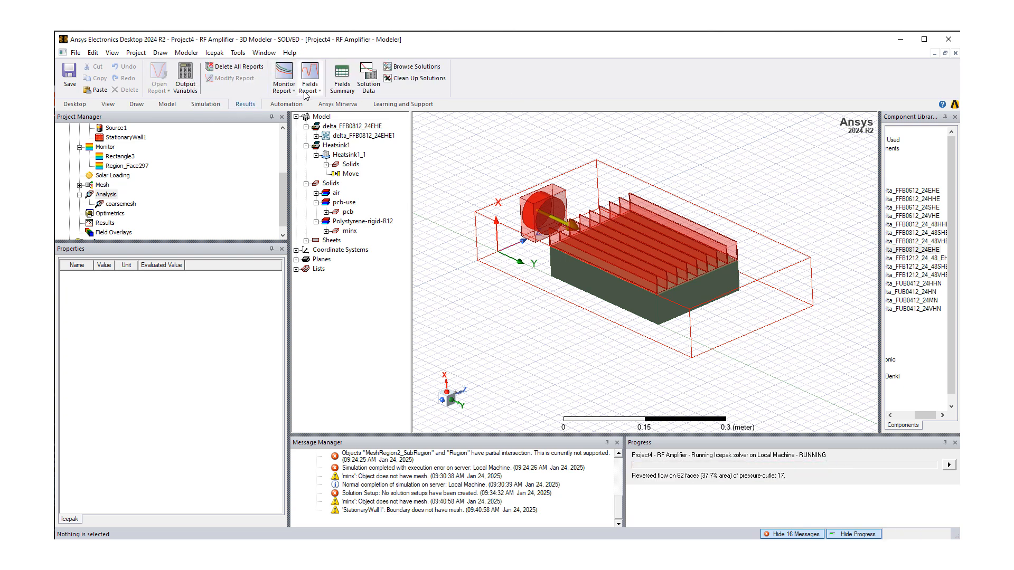
{"action": "left_click", "coordinate": [370, 85]}
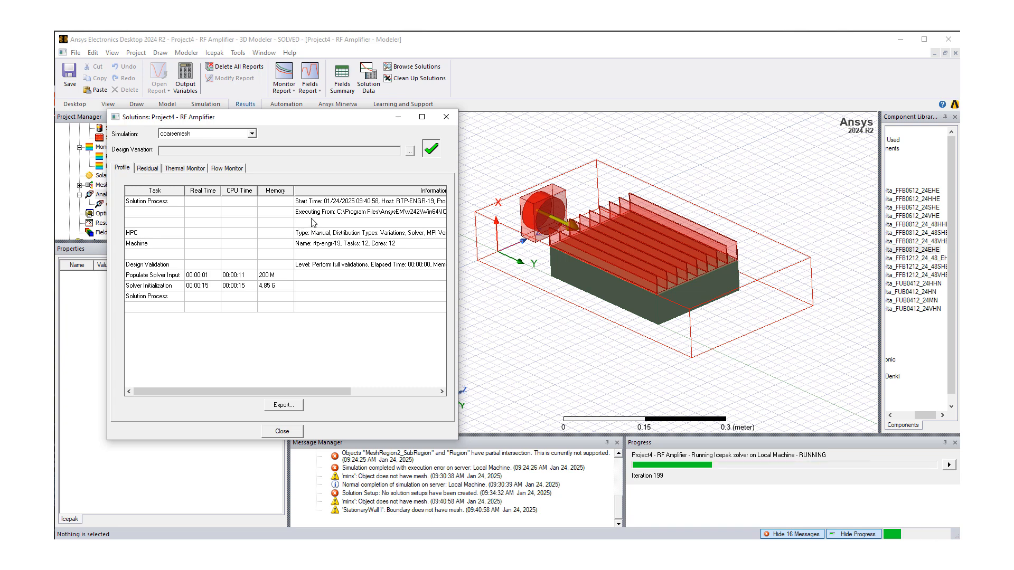
{"action": "left_click", "coordinate": [147, 167]}
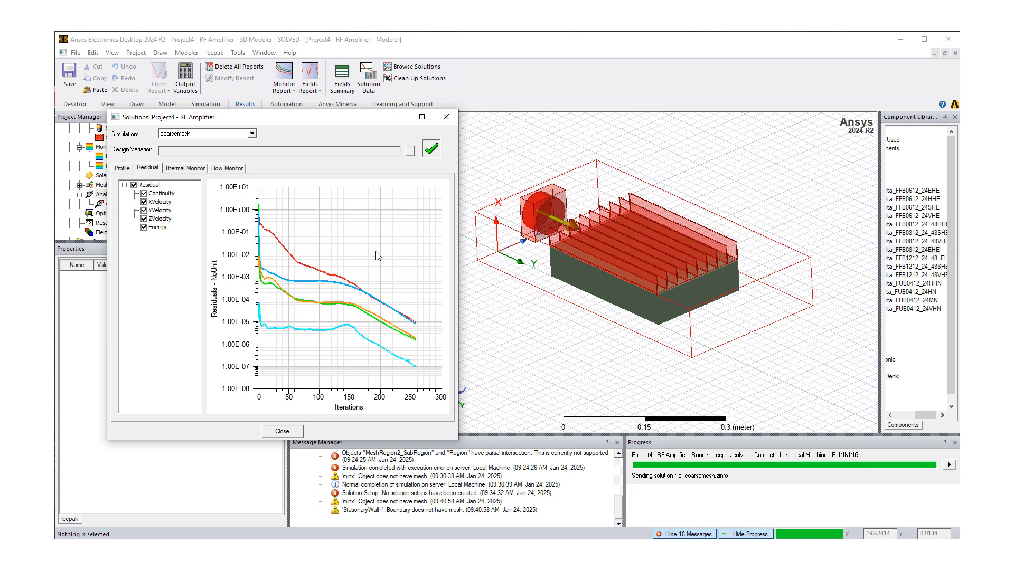
{"action": "left_click", "coordinate": [187, 169]}
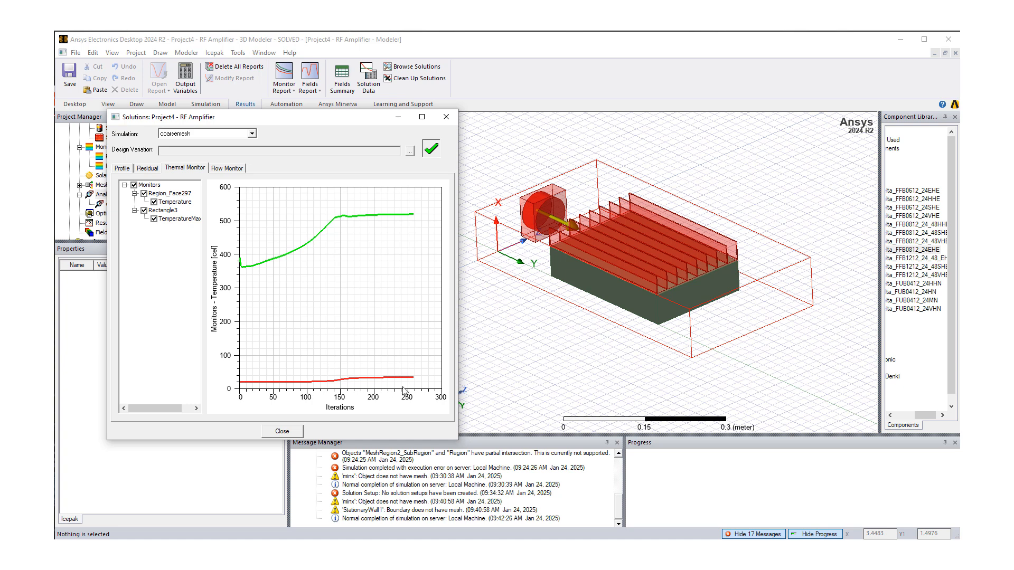
{"action": "left_click", "coordinate": [233, 169]}
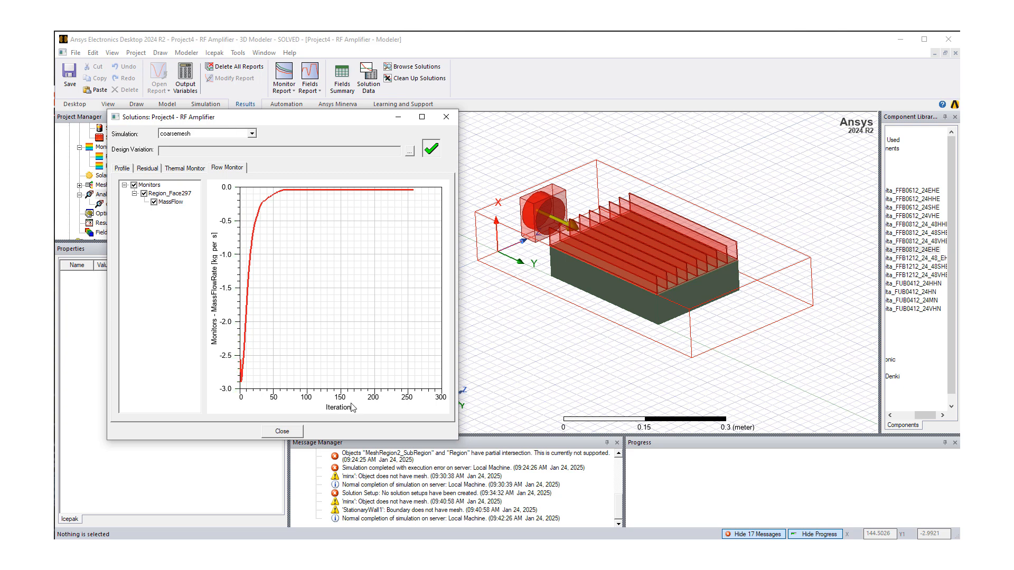
{"action": "left_click", "coordinate": [294, 432]}
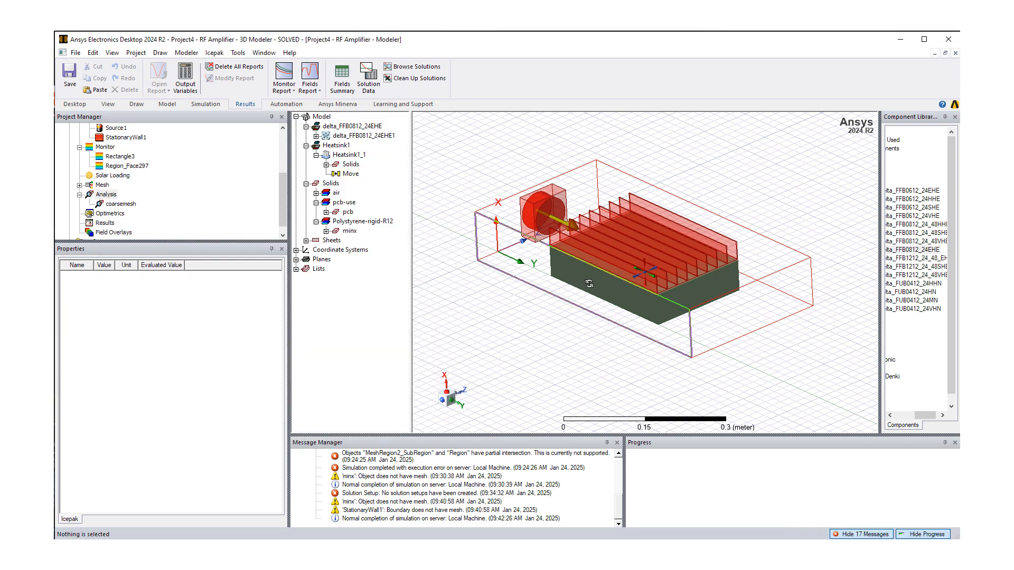
{"action": "left_click_drag", "start_coordinate": [482, 251], "coordinate": [607, 314], "text": "alt"}
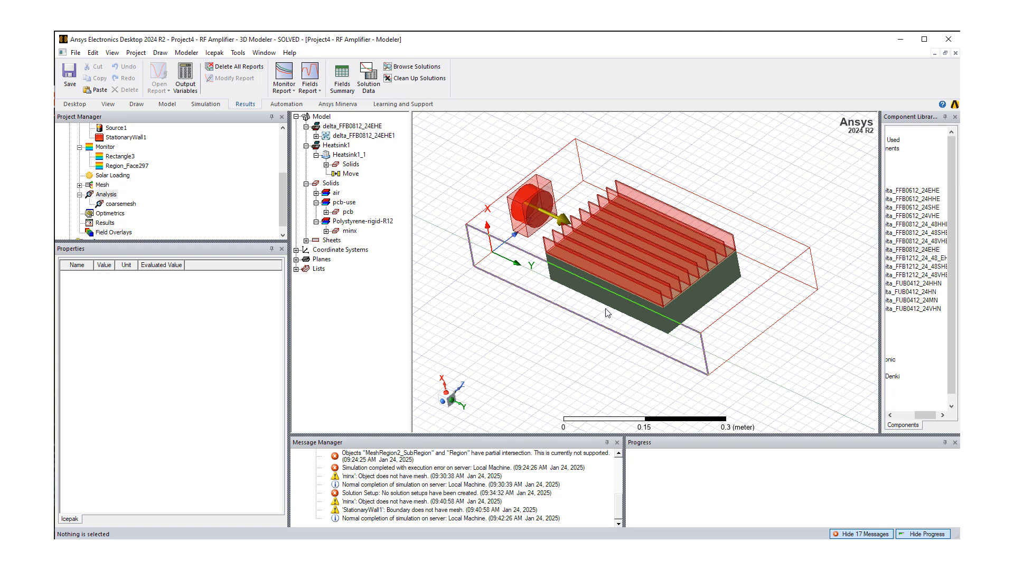
{"action": "left_click_drag", "start_coordinate": [592, 262], "coordinate": [590, 261], "text": "alt"}
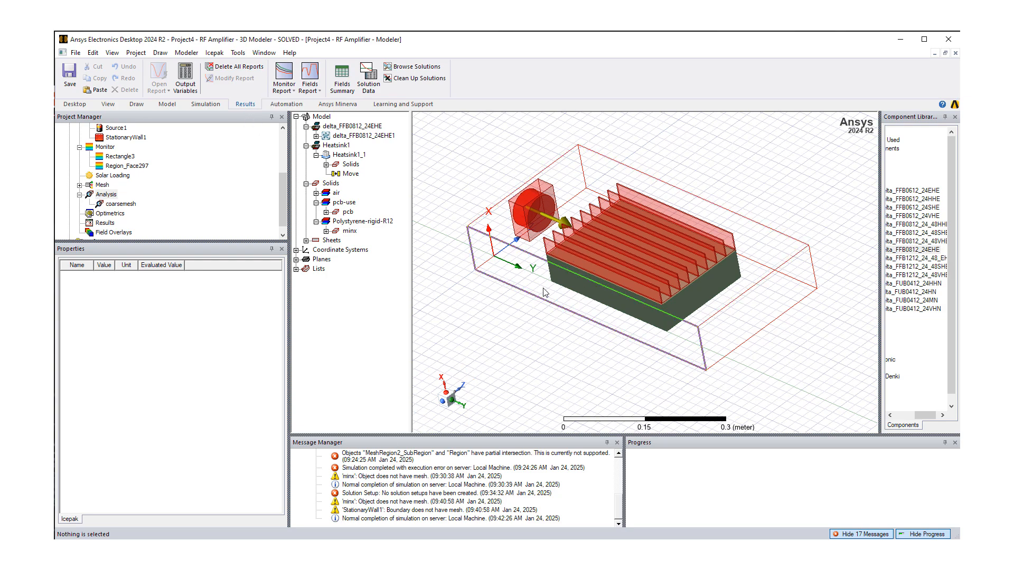
{"action": "left_click_drag", "start_coordinate": [542, 291], "coordinate": [615, 293], "text": "alt"}
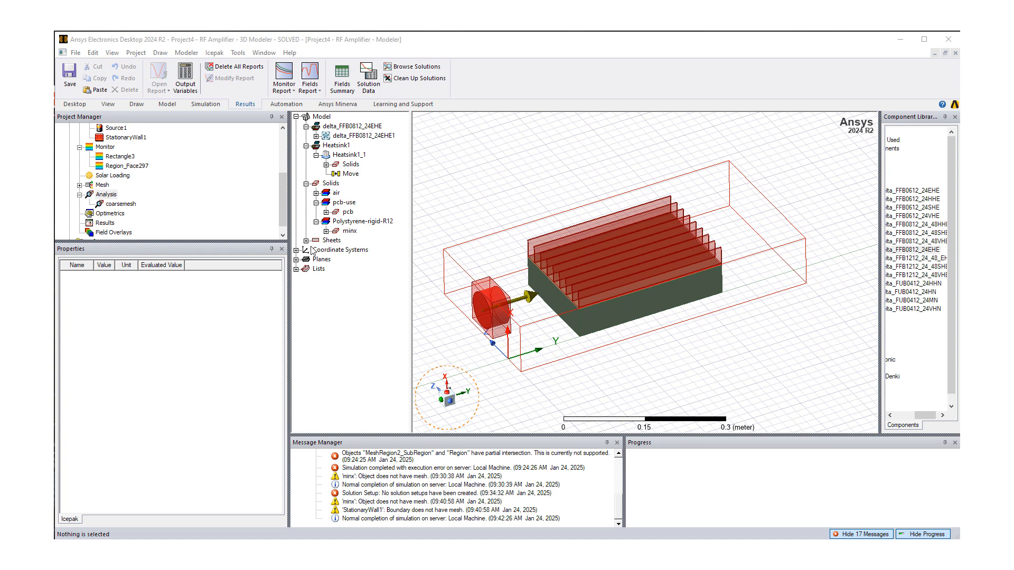
Switch the global mesh to user-specified parameters with maximum element sizes of X 0.005, Y 0.03 and Z 0.015 meter.
{"action": "left_click", "coordinate": [200, 105]}
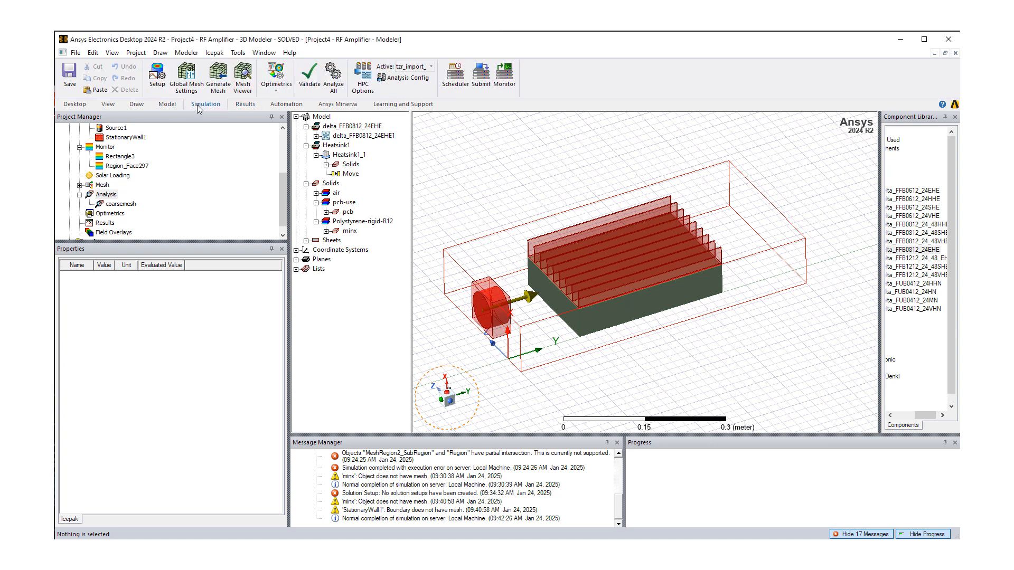
{"action": "left_click", "coordinate": [188, 74]}
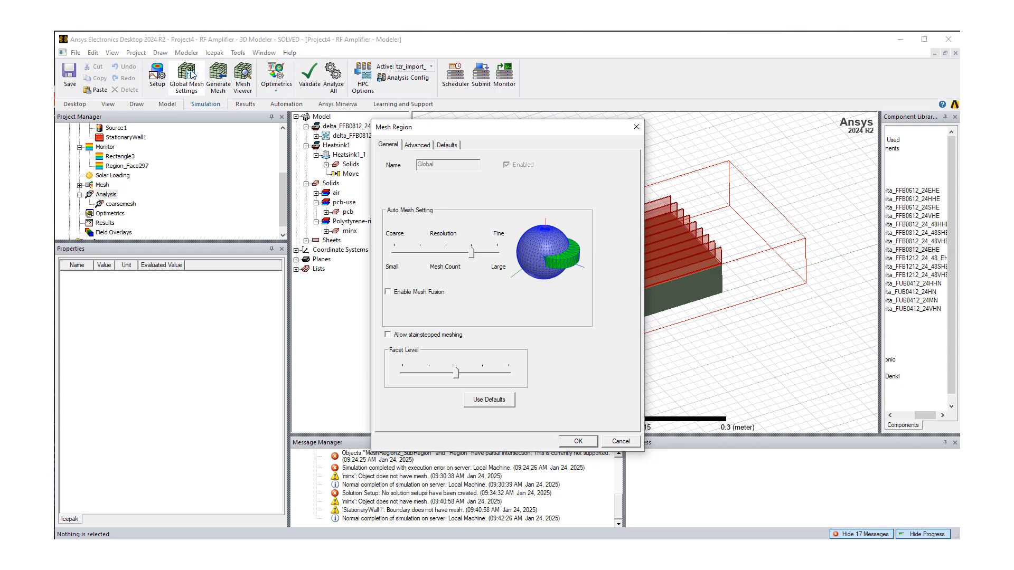
{"action": "left_click", "coordinate": [417, 147]}
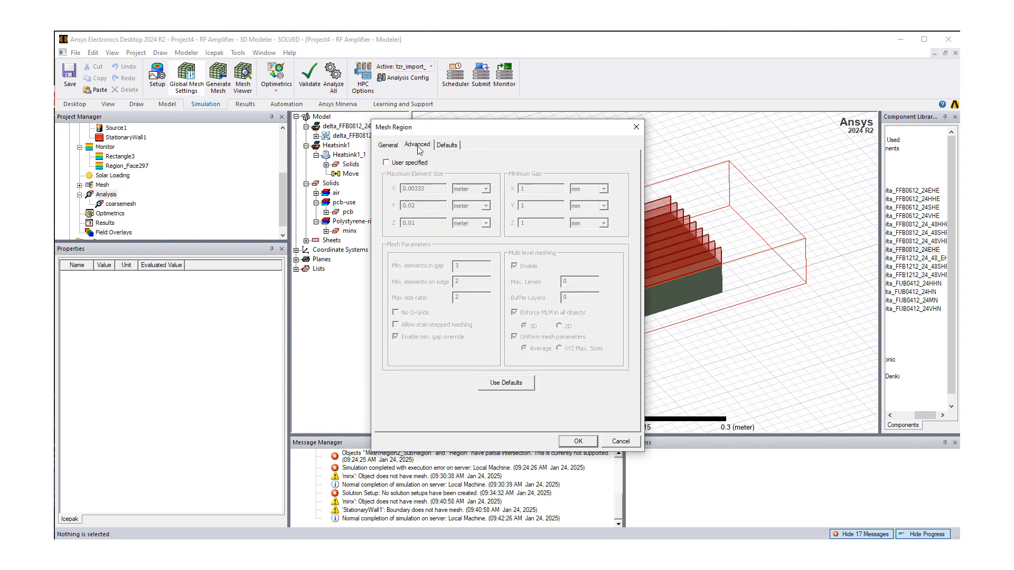
{"action": "left_click", "coordinate": [387, 164]}
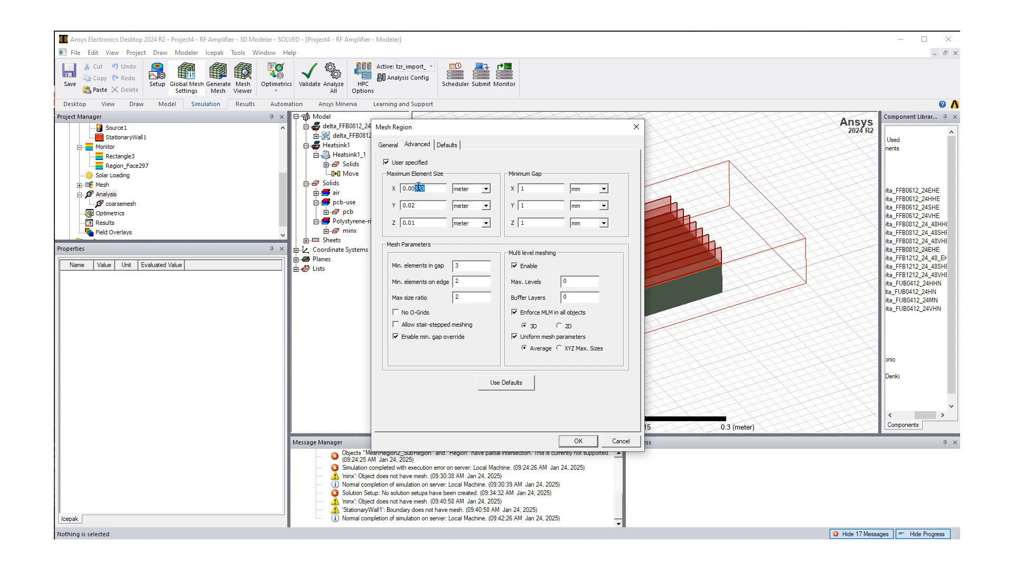
{"action": "type", "text": "5"}
{"action": "type", "text": "3"}
{"action": "left_click_drag", "start_coordinate": [441, 128], "coordinate": [286, 121]}
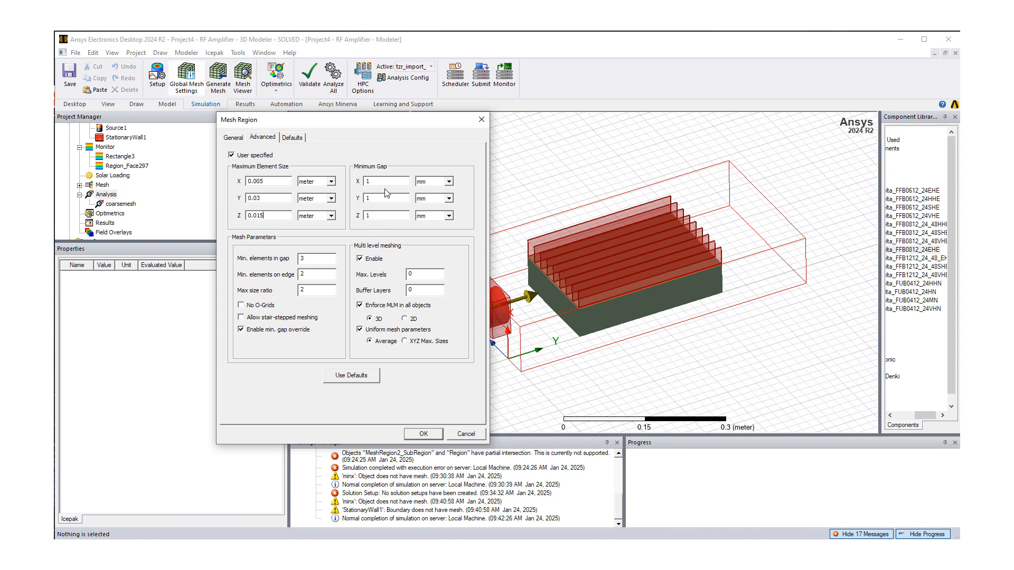
Disable multi-level meshing and uniform mesh parameters for the global mesh region, and accept the settings.
{"action": "left_click", "coordinate": [359, 259]}
{"action": "left_click", "coordinate": [361, 329]}
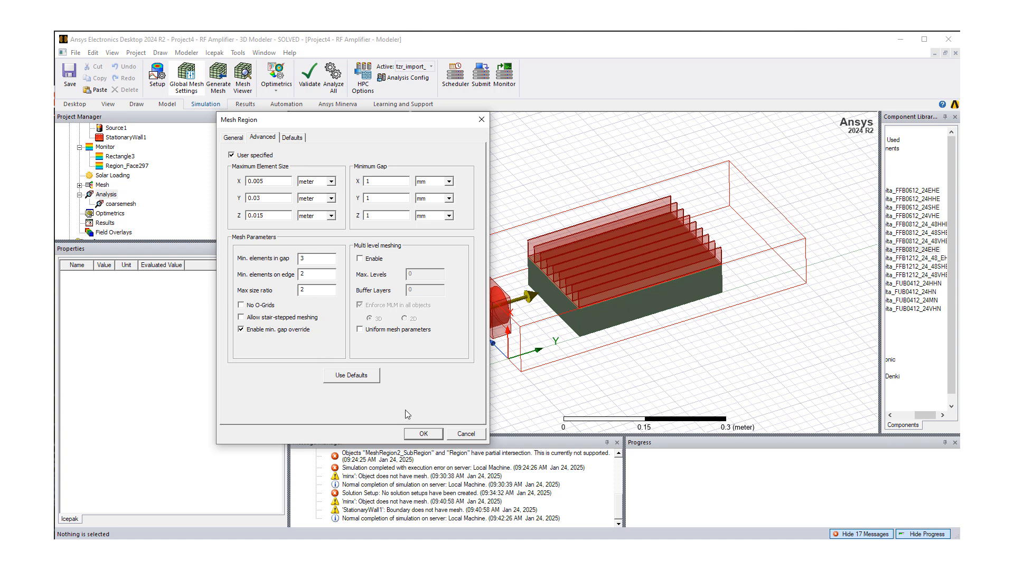
{"action": "left_click", "coordinate": [423, 434]}
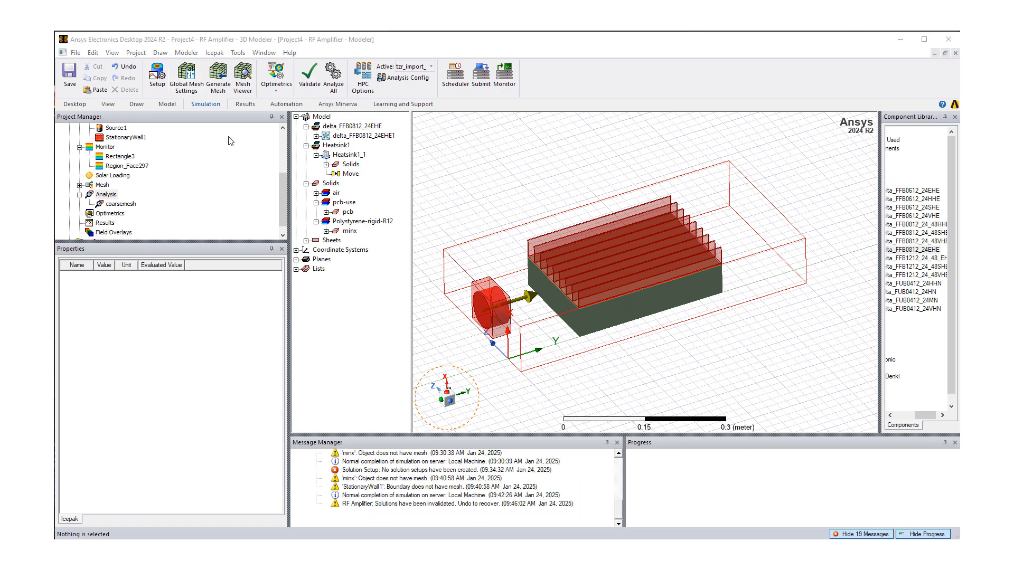
Generate the mesh with the new global settings and display it on a cut plane through the fan area.
{"action": "left_click", "coordinate": [218, 81]}
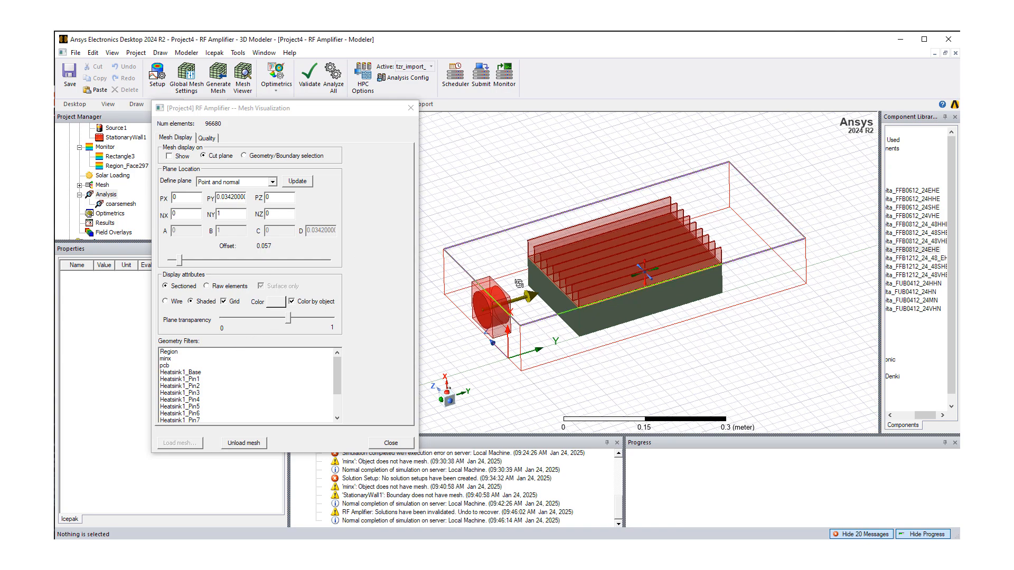
{"action": "left_click", "coordinate": [169, 156]}
{"action": "left_click_drag", "start_coordinate": [520, 364], "coordinate": [537, 283], "text": "alt"}
{"action": "scroll", "coordinate": [553, 302], "scroll_direction": "up", "scroll_amount": 5}
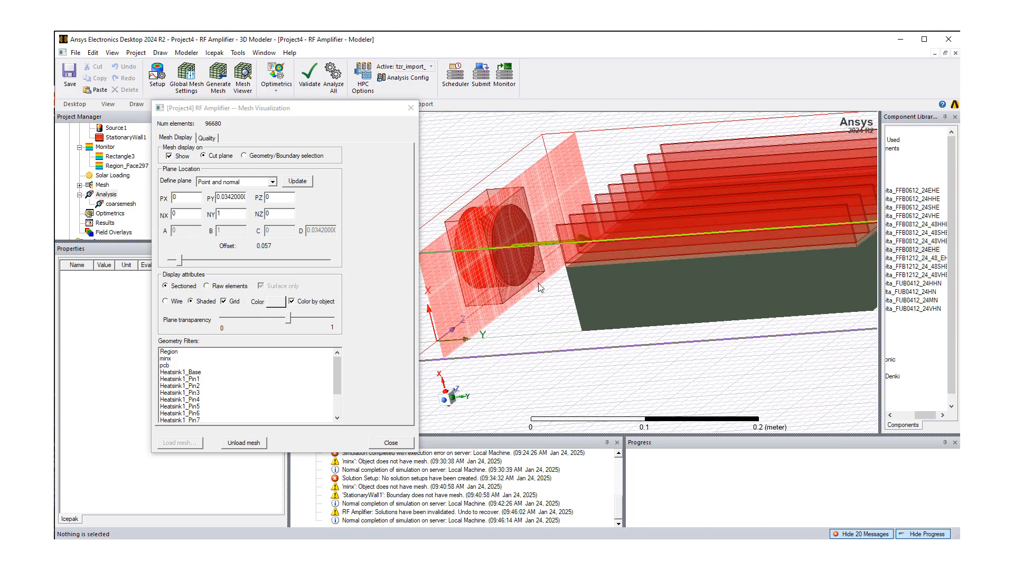
{"action": "scroll", "coordinate": [538, 283], "scroll_direction": "down", "scroll_amount": 6}
{"action": "scroll", "coordinate": [544, 284], "scroll_direction": "up", "scroll_amount": 5}
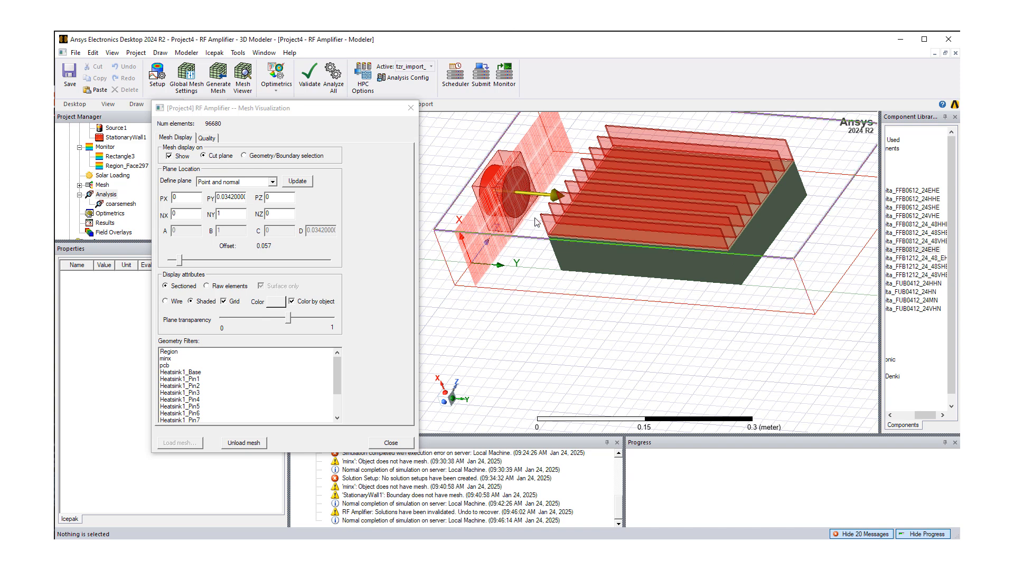
{"action": "left_click_drag", "start_coordinate": [654, 270], "coordinate": [633, 272], "text": "alt"}
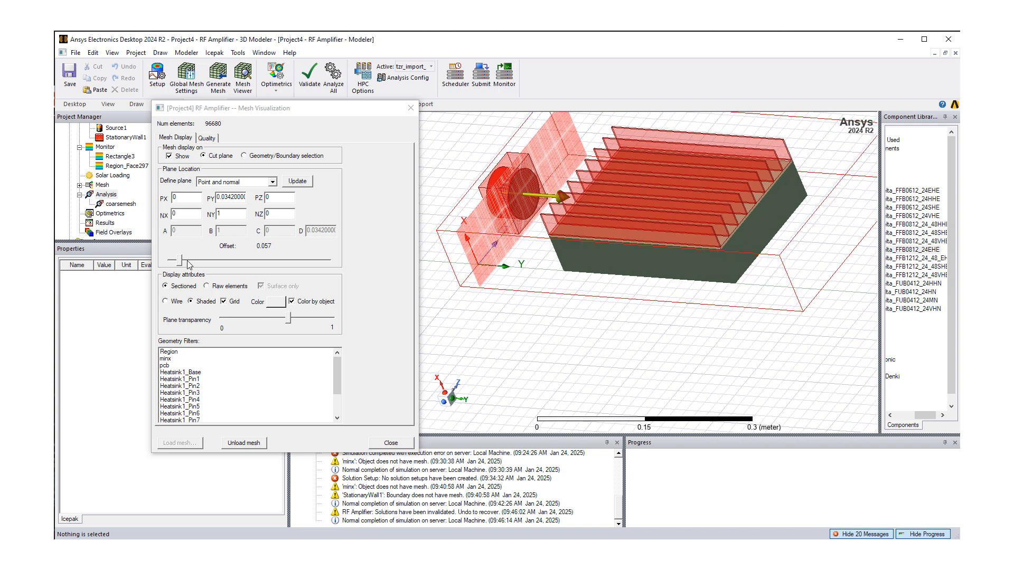
Move the mesh cut plane to an offset of about 0.547 across the heatsink and examine the elements around the fins.
{"action": "left_click_drag", "start_coordinate": [181, 260], "coordinate": [258, 261]}
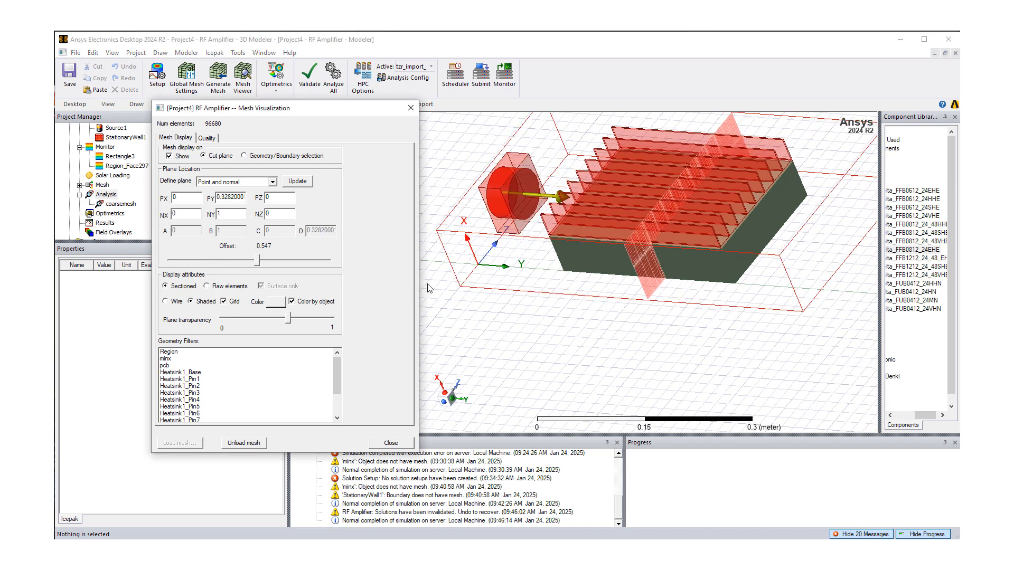
{"action": "middle_click_drag", "start_coordinate": [664, 266], "coordinate": [618, 237]}
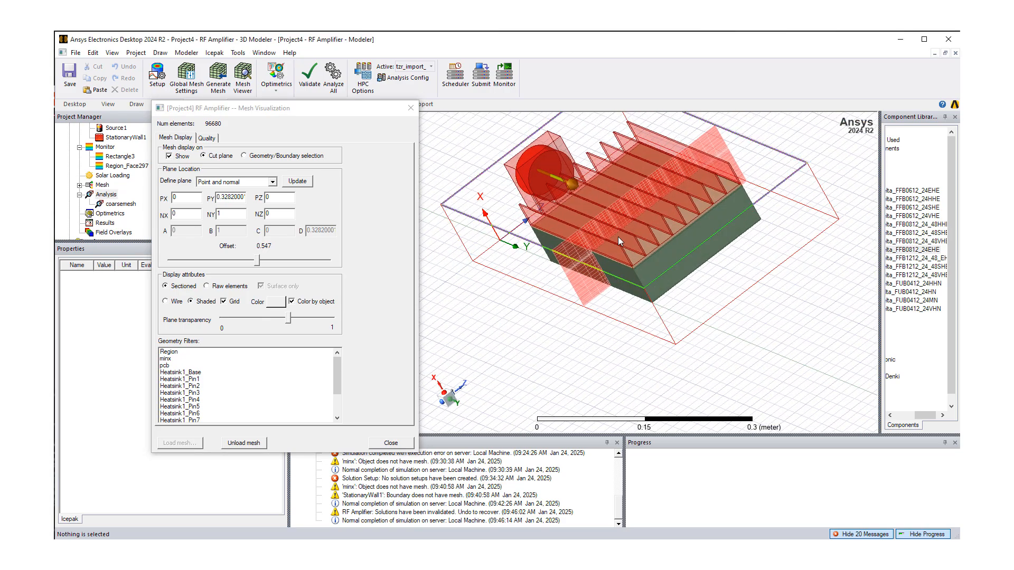
{"action": "scroll", "coordinate": [615, 235], "scroll_direction": "up", "scroll_amount": 10}
{"action": "middle_click_drag", "start_coordinate": [537, 255], "coordinate": [580, 243]}
{"action": "middle_click_drag", "start_coordinate": [603, 379], "coordinate": [587, 262]}
{"action": "scroll", "coordinate": [585, 261], "scroll_direction": "down", "scroll_amount": 10}
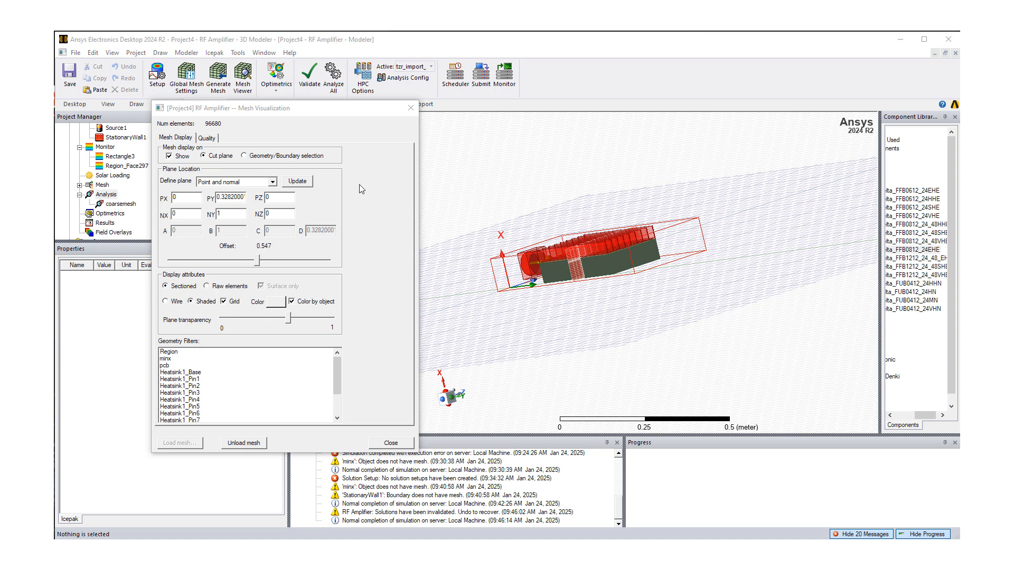
Review the mesh's skewness and face alignment quality histograms, and close the mesh visualization.
{"action": "left_click", "coordinate": [207, 138]}
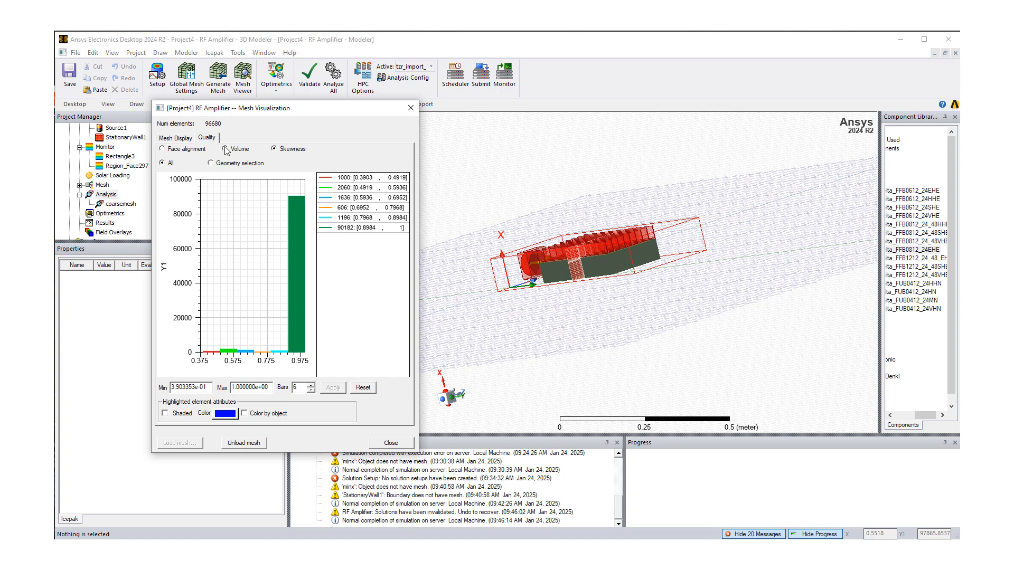
{"action": "left_click", "coordinate": [162, 149]}
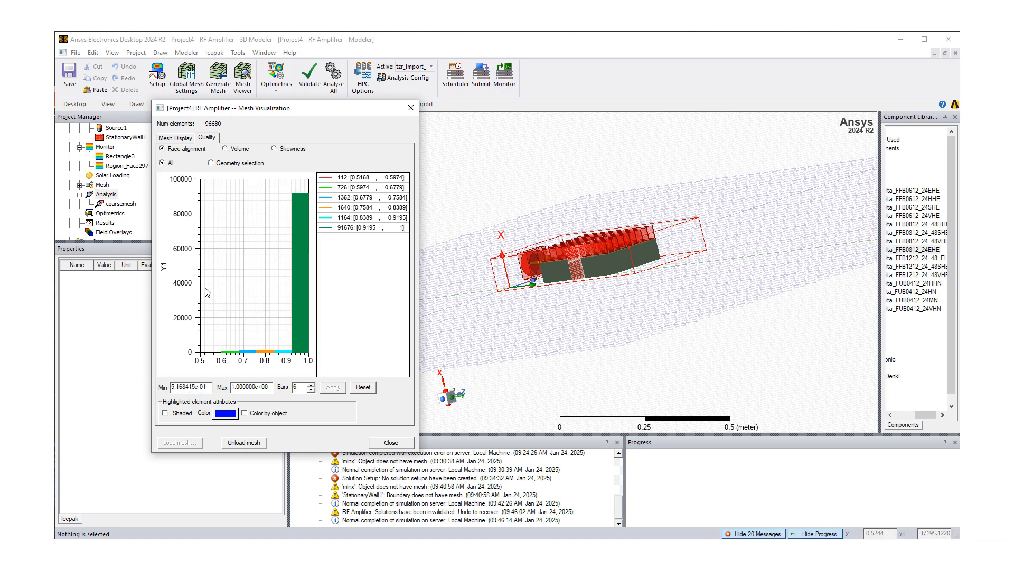
{"action": "left_click", "coordinate": [391, 443]}
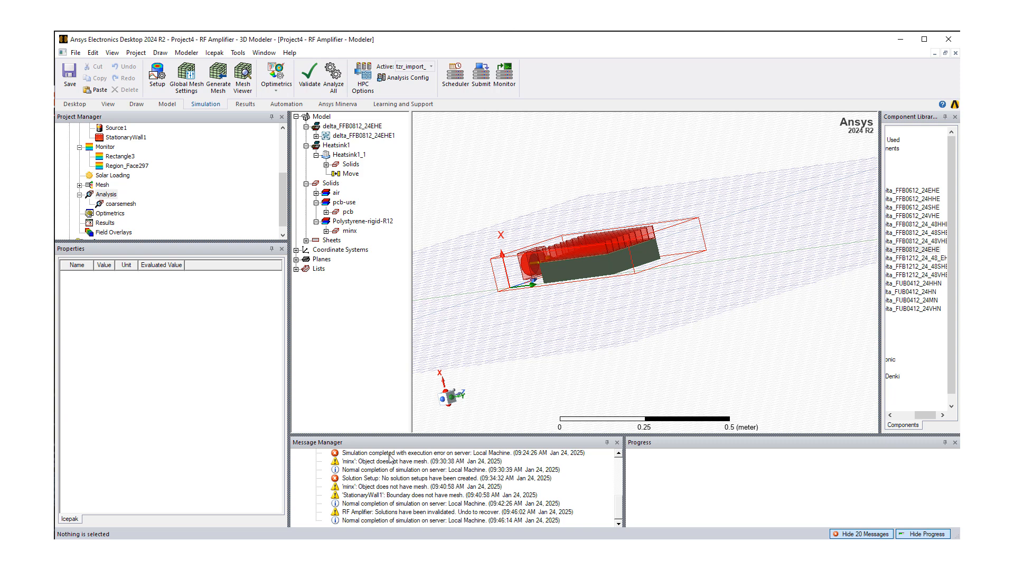
Select the StationaryWall1 thermal boundary and examine the face it is assigned to on the underside of the model.
{"action": "scroll", "coordinate": [167, 199], "scroll_direction": "up", "scroll_amount": 3}
{"action": "scroll", "coordinate": [167, 199], "scroll_direction": "down", "scroll_amount": 1}
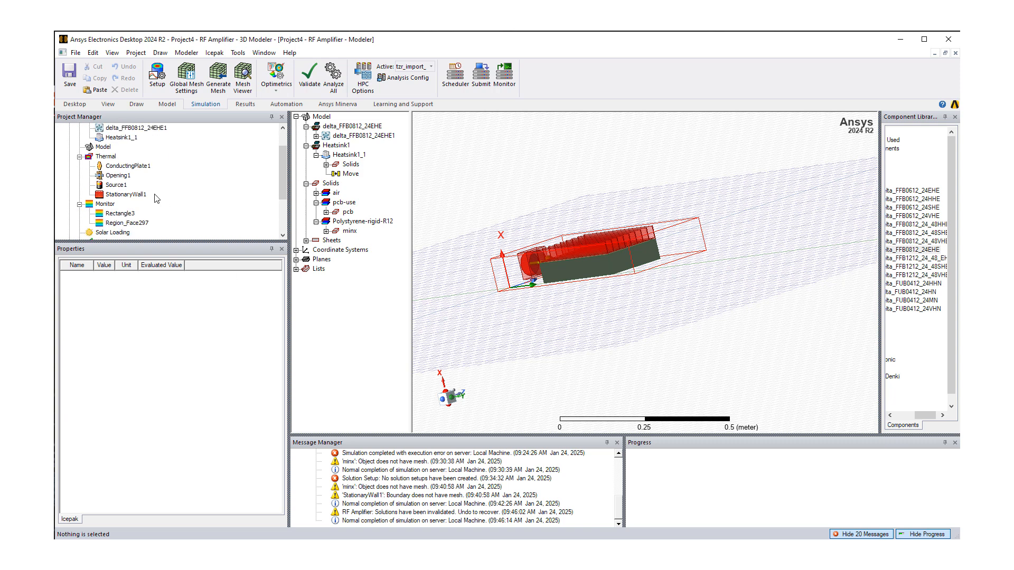
{"action": "left_click", "coordinate": [140, 196]}
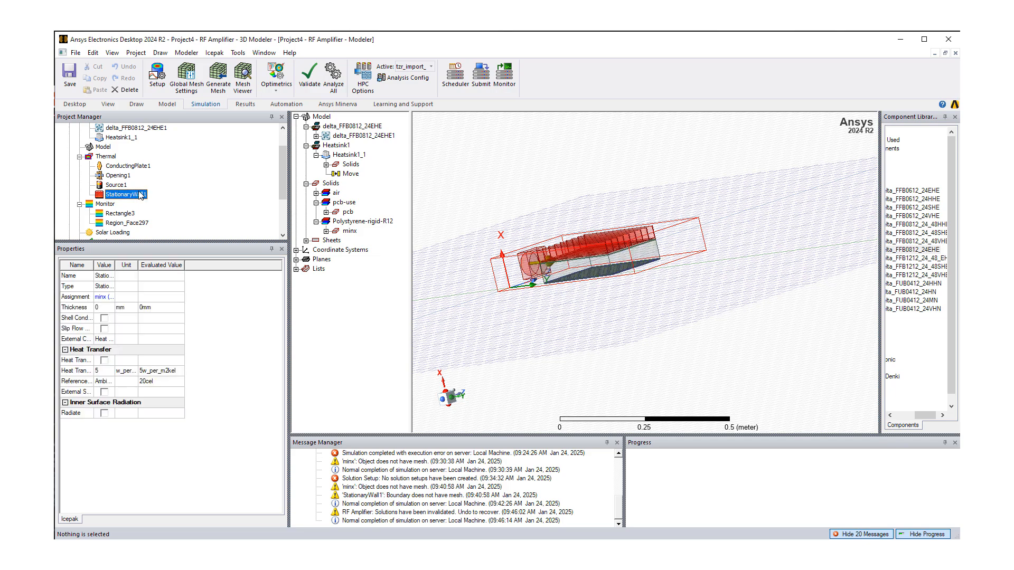
{"action": "middle_click_drag", "start_coordinate": [569, 313], "coordinate": [548, 251]}
{"action": "scroll", "coordinate": [571, 269], "scroll_direction": "up", "scroll_amount": 4}
{"action": "scroll", "coordinate": [570, 271], "scroll_direction": "up", "scroll_amount": 3}
{"action": "scroll", "coordinate": [547, 251], "scroll_direction": "up", "scroll_amount": 8}
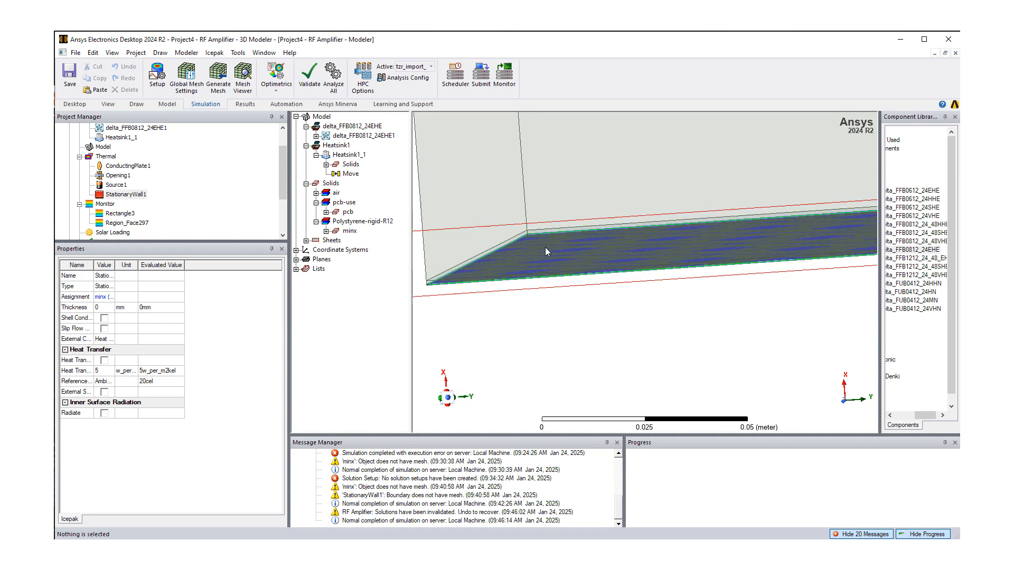
Inspect the corner of the thin minx plate under the enclosure and show its CreateBox position and size parameters.
{"action": "scroll", "coordinate": [518, 236], "scroll_direction": "down", "scroll_amount": 2}
{"action": "mouse_move", "coordinate": [518, 236]}
{"action": "middle_mouse_down"}
{"action": "mouse_move", "coordinate": [499, 242]}
{"action": "mouse_move", "coordinate": [507, 242]}
{"action": "middle_mouse_up"}
{"action": "scroll", "coordinate": [515, 236], "scroll_direction": "up", "scroll_amount": 5}
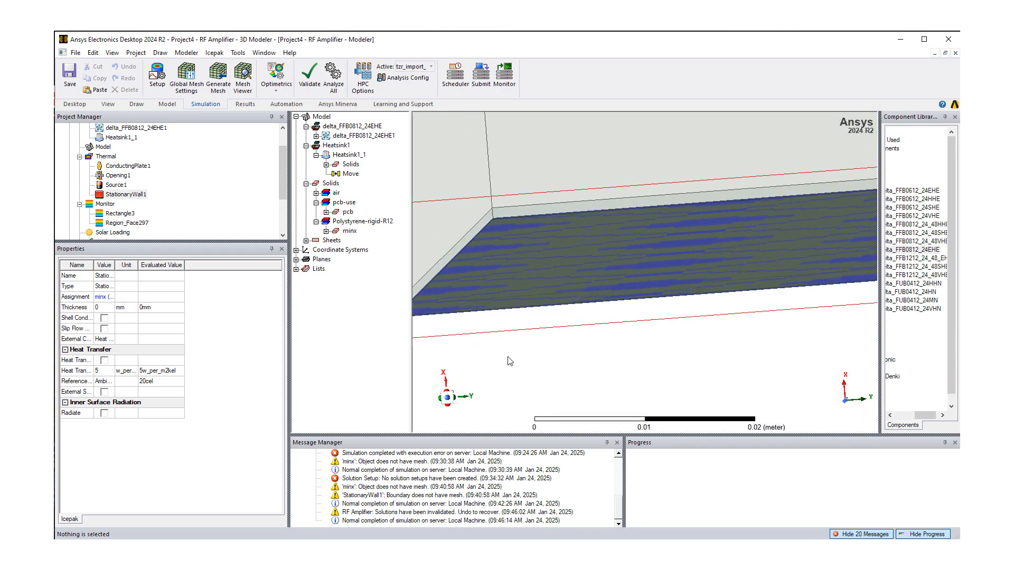
{"action": "middle_click_drag", "start_coordinate": [464, 294], "coordinate": [512, 292]}
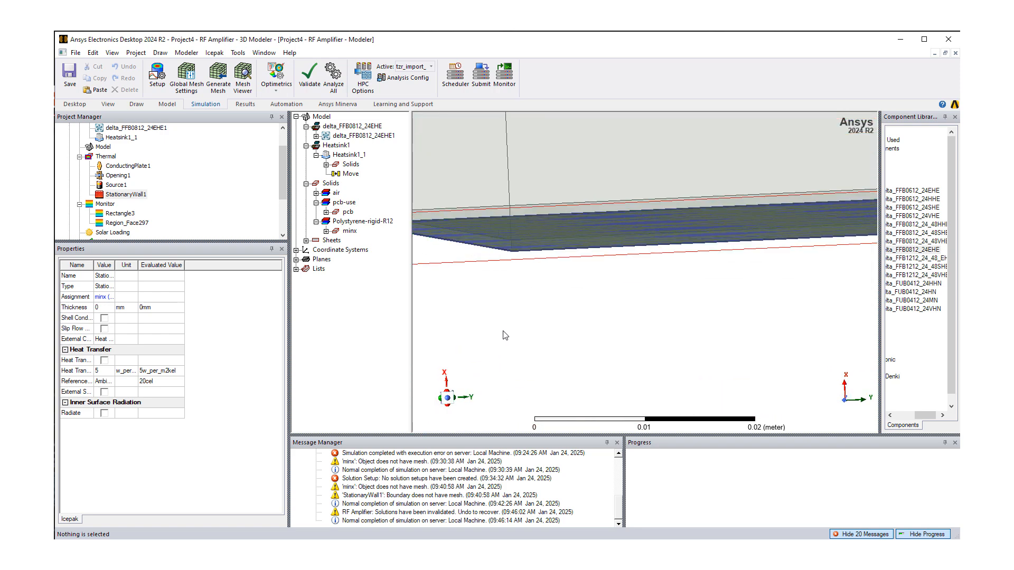
{"action": "middle_click_drag", "start_coordinate": [502, 282], "coordinate": [500, 270]}
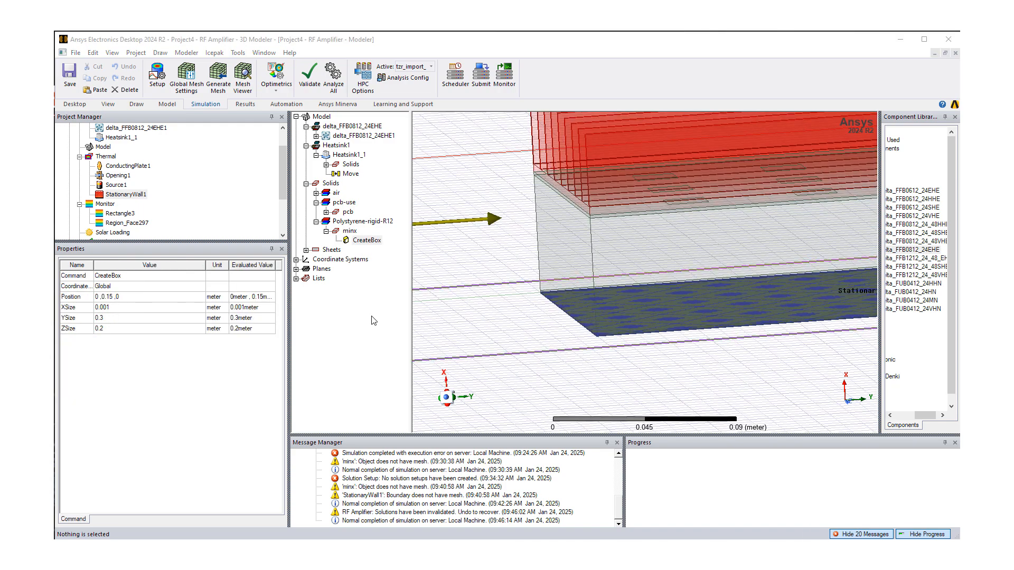
{"action": "scroll", "coordinate": [544, 299], "scroll_direction": "up", "scroll_amount": 2}
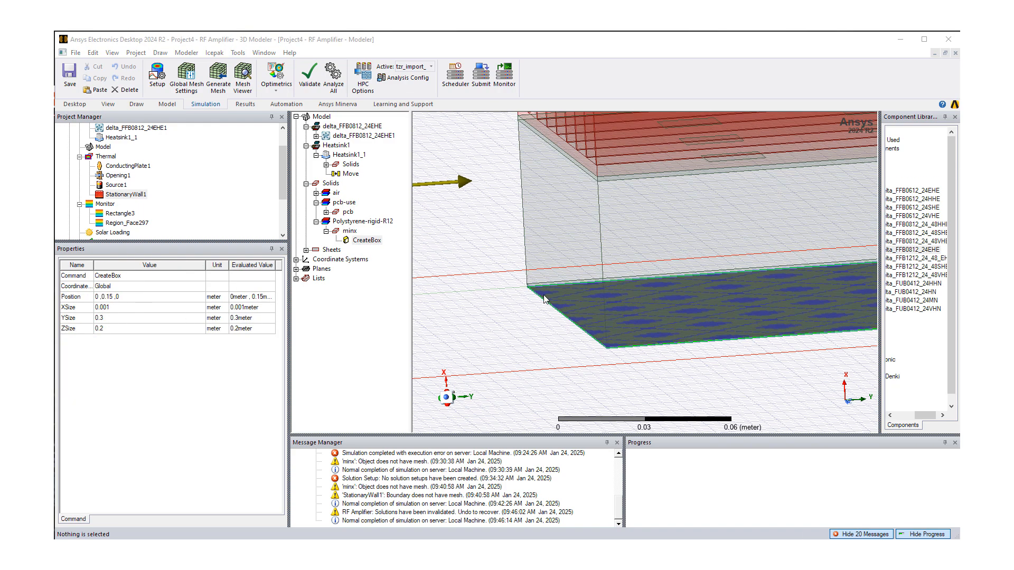
Set the global mesh region's maximum X element size to 0.002 meter and generate the mesh.
{"action": "scroll", "coordinate": [544, 299], "scroll_direction": "up", "scroll_amount": 3}
{"action": "scroll", "coordinate": [536, 291], "scroll_direction": "up", "scroll_amount": 3}
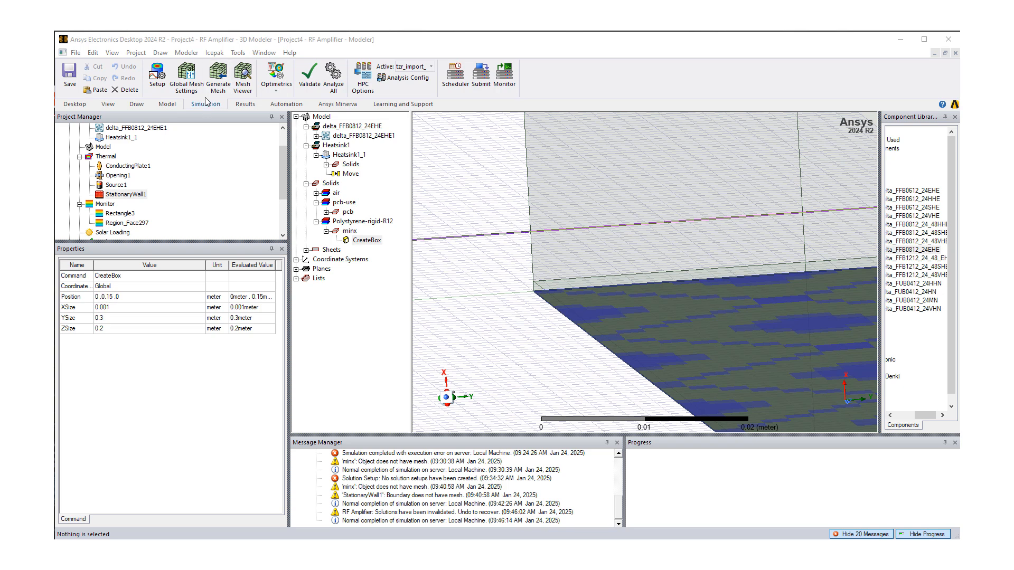
{"action": "left_click", "coordinate": [186, 75]}
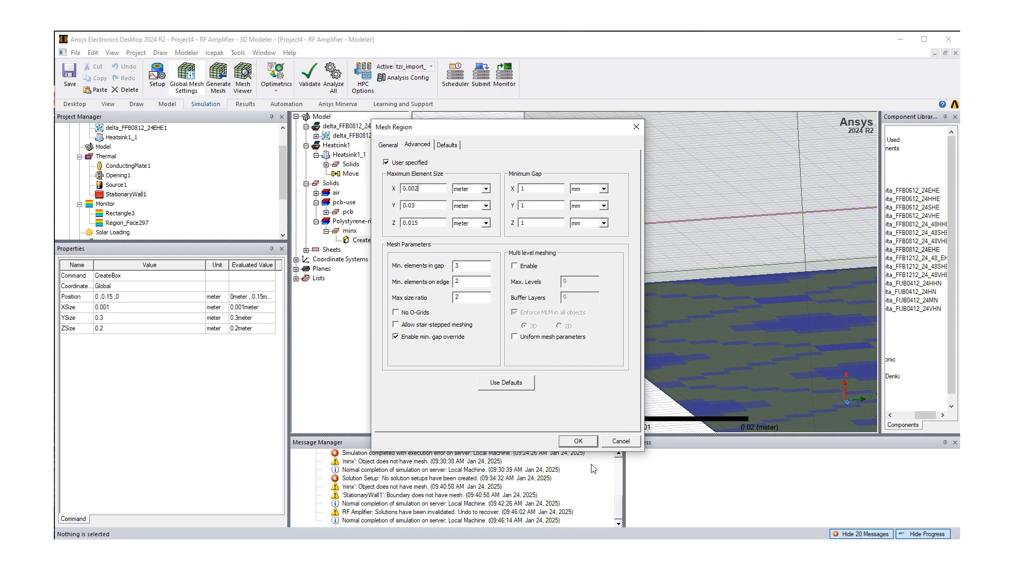
{"action": "left_click", "coordinate": [576, 442]}
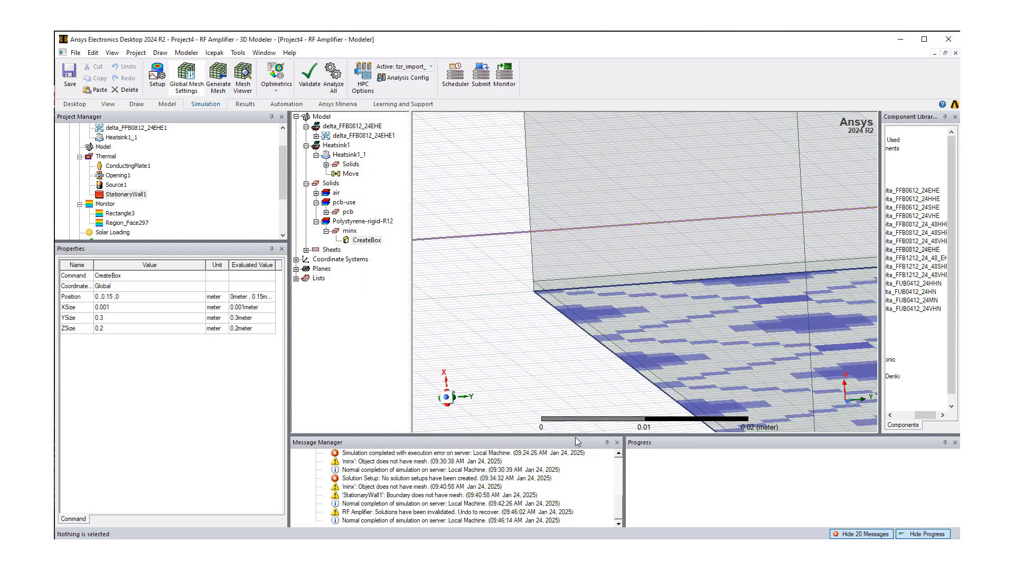
{"action": "left_click", "coordinate": [217, 78]}
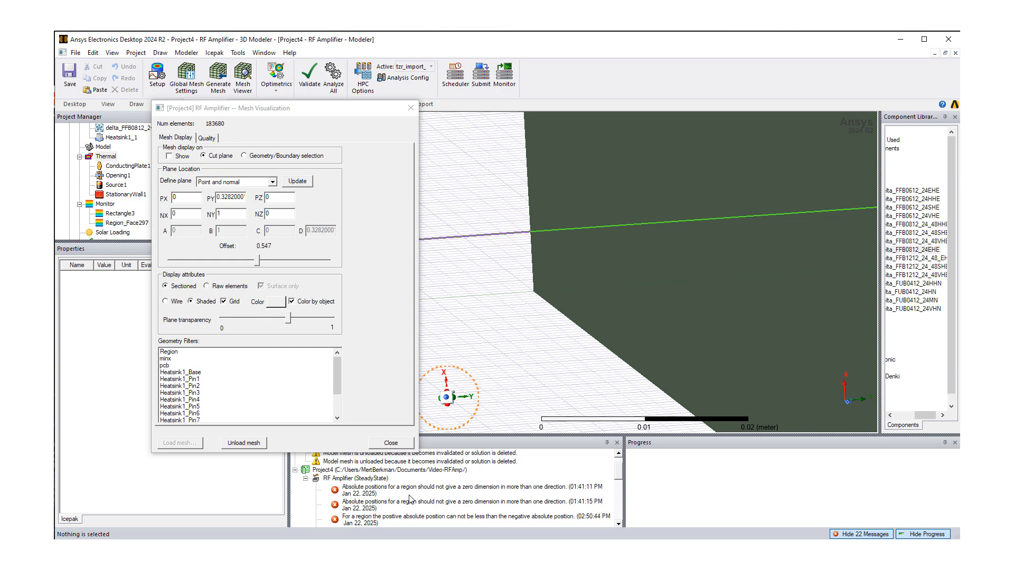
Check the latest mesh generation messages and show the new mesh on the cut plane.
{"action": "scroll", "coordinate": [410, 500], "scroll_direction": "down", "scroll_amount": 3}
{"action": "scroll", "coordinate": [409, 501], "scroll_direction": "down", "scroll_amount": 5}
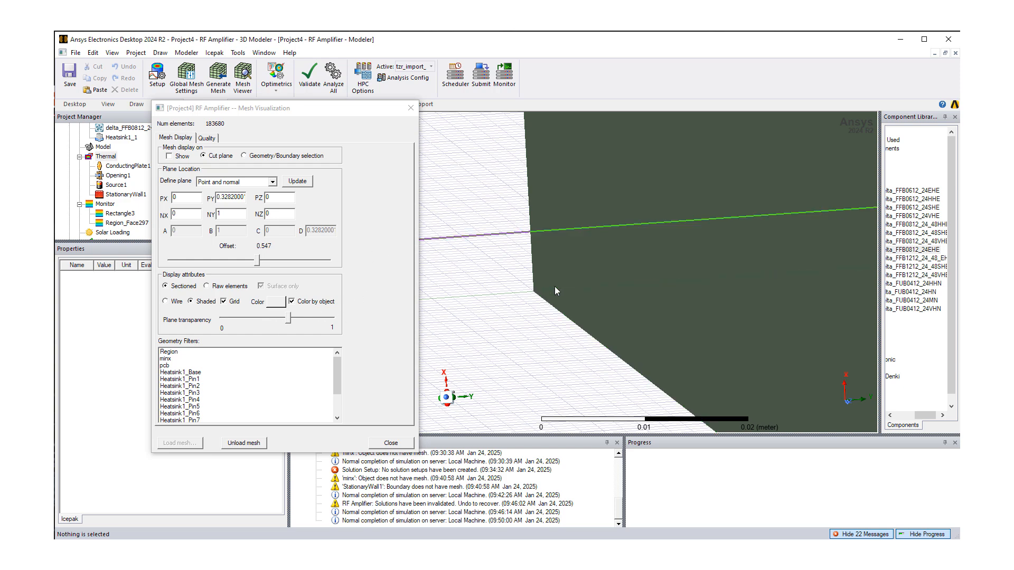
{"action": "mouse_move", "coordinate": [556, 291]}
{"action": "left_mouse_down", "text": "alt"}
{"action": "mouse_move", "coordinate": [487, 288]}
{"action": "mouse_move", "coordinate": [550, 294]}
{"action": "left_mouse_up", "text": "alt"}
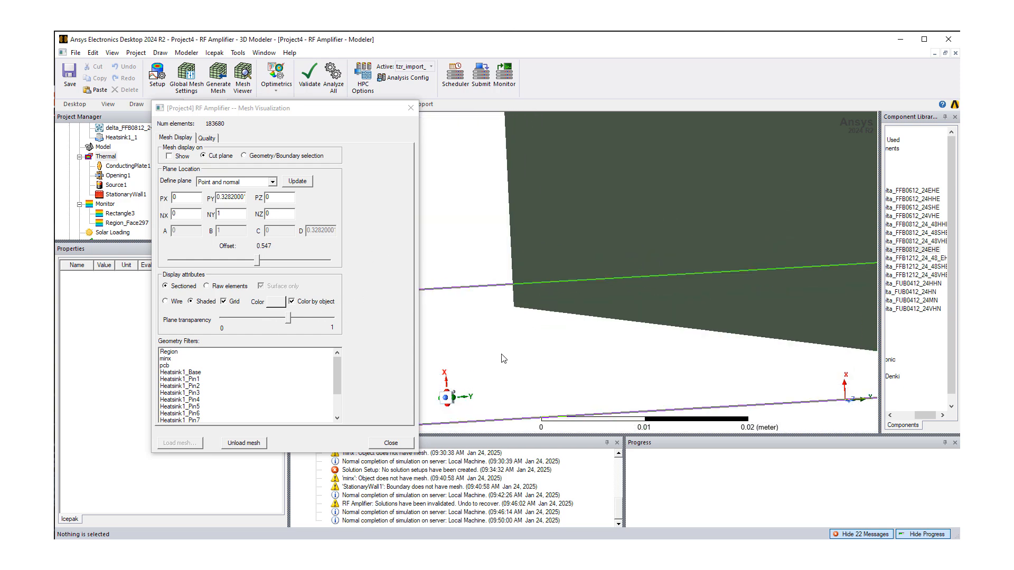
{"action": "scroll", "coordinate": [537, 324], "scroll_direction": "up", "scroll_amount": 2}
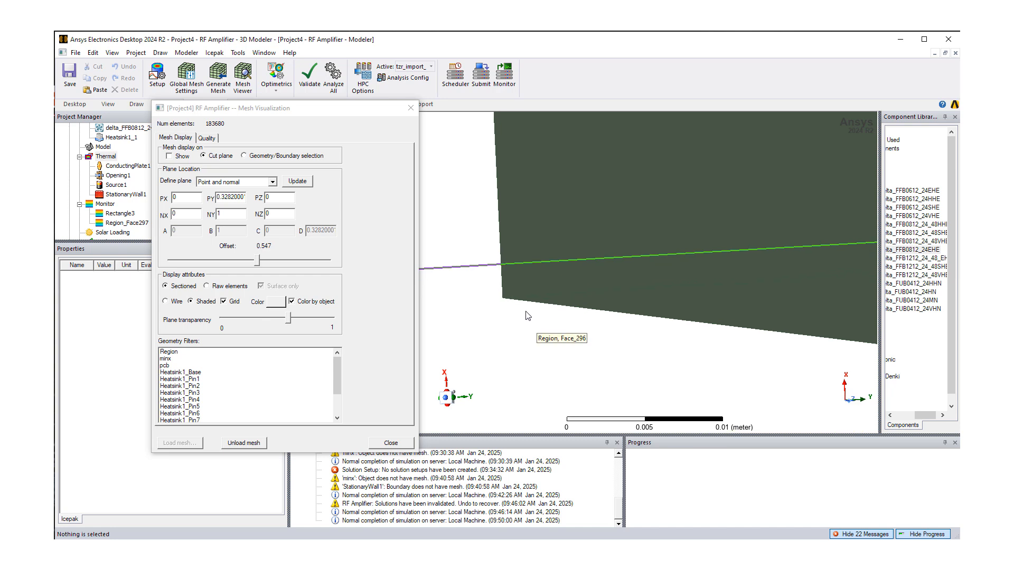
{"action": "left_click_drag", "start_coordinate": [528, 316], "coordinate": [510, 267], "text": "alt"}
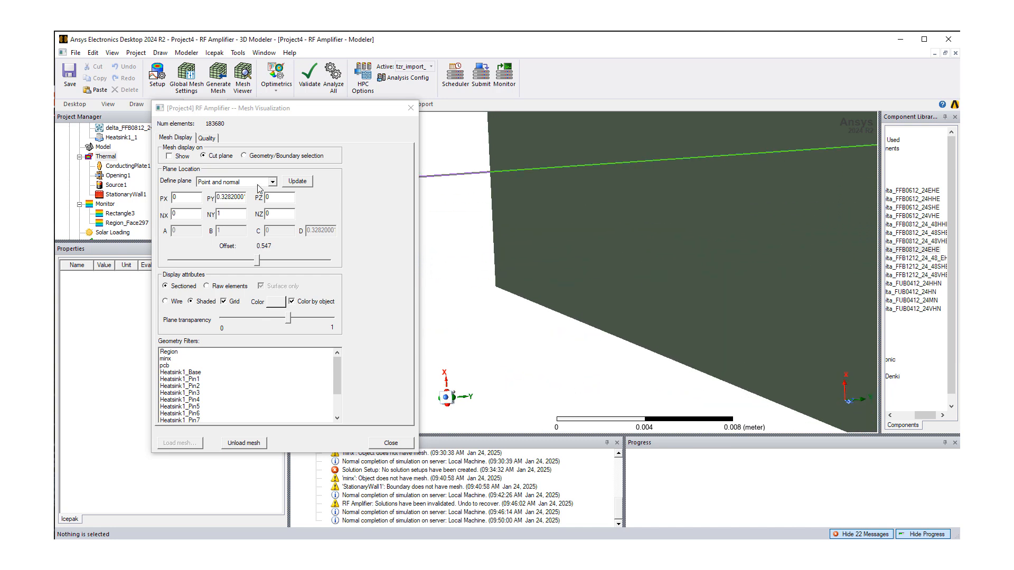
{"action": "left_click", "coordinate": [169, 155]}
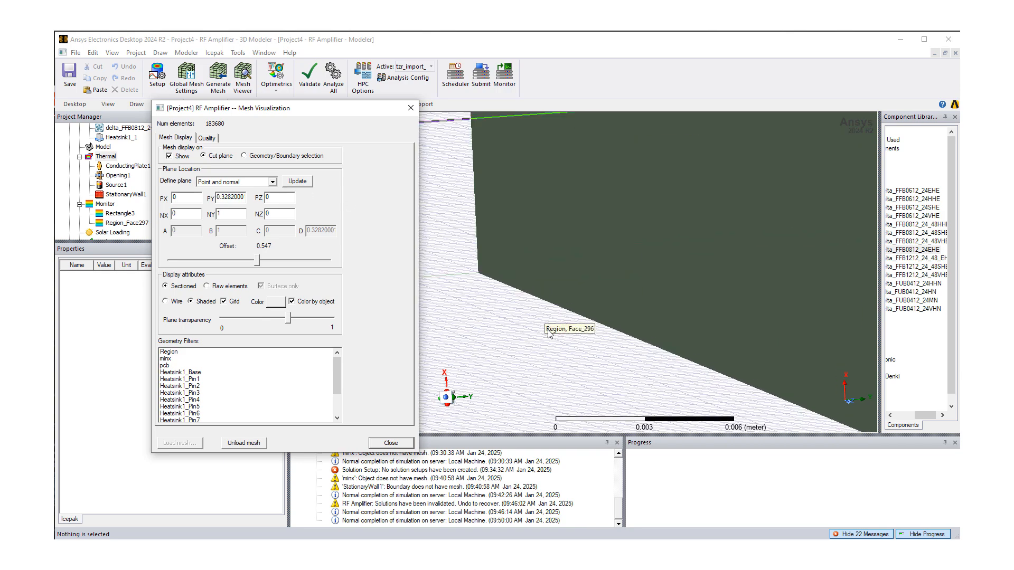
Examine the cut-plane mesh elements from the heatsink fins down to the bottom edge of the enclosure.
{"action": "scroll", "coordinate": [560, 361], "scroll_direction": "down", "scroll_amount": 1}
{"action": "scroll", "coordinate": [560, 361], "scroll_direction": "down", "scroll_amount": 13}
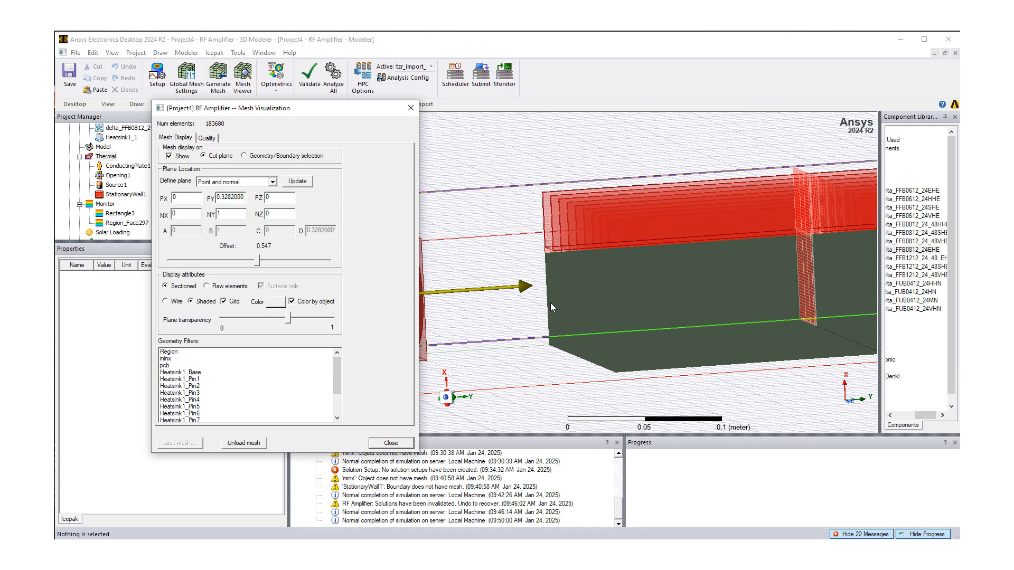
{"action": "scroll", "coordinate": [527, 315], "scroll_direction": "up", "scroll_amount": 6}
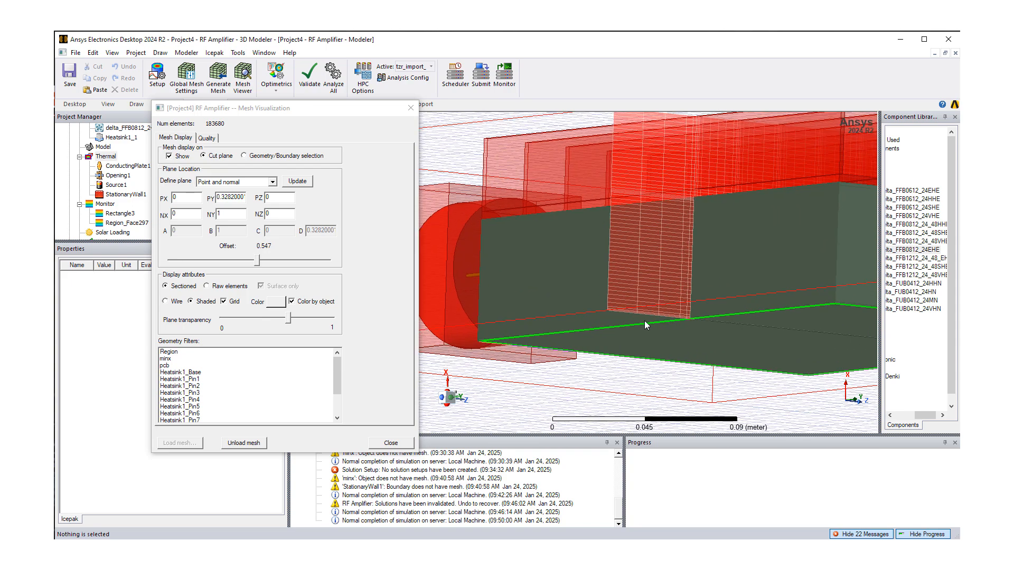
{"action": "scroll", "coordinate": [599, 298], "scroll_direction": "up", "scroll_amount": 7}
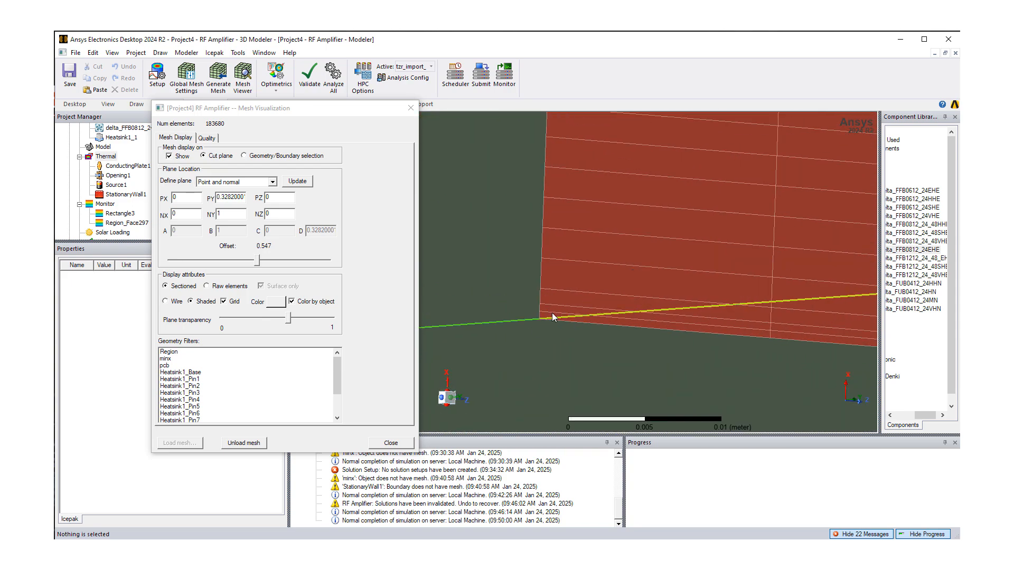
{"action": "scroll", "coordinate": [550, 312], "scroll_direction": "down", "scroll_amount": 10}
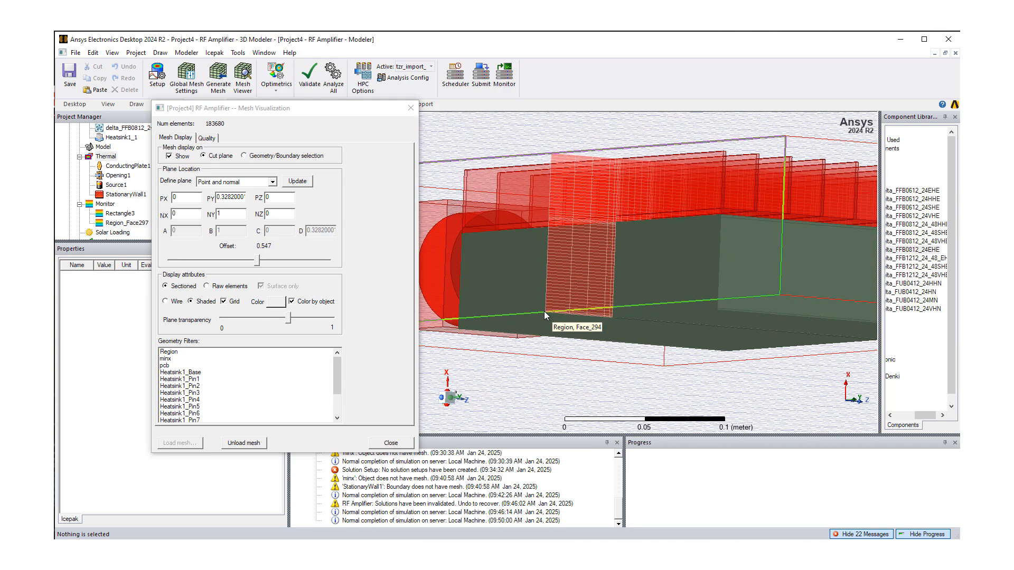
{"action": "scroll", "coordinate": [544, 311], "scroll_direction": "down", "scroll_amount": 5}
{"action": "left_click_drag", "start_coordinate": [541, 307], "coordinate": [537, 328], "text": "alt"}
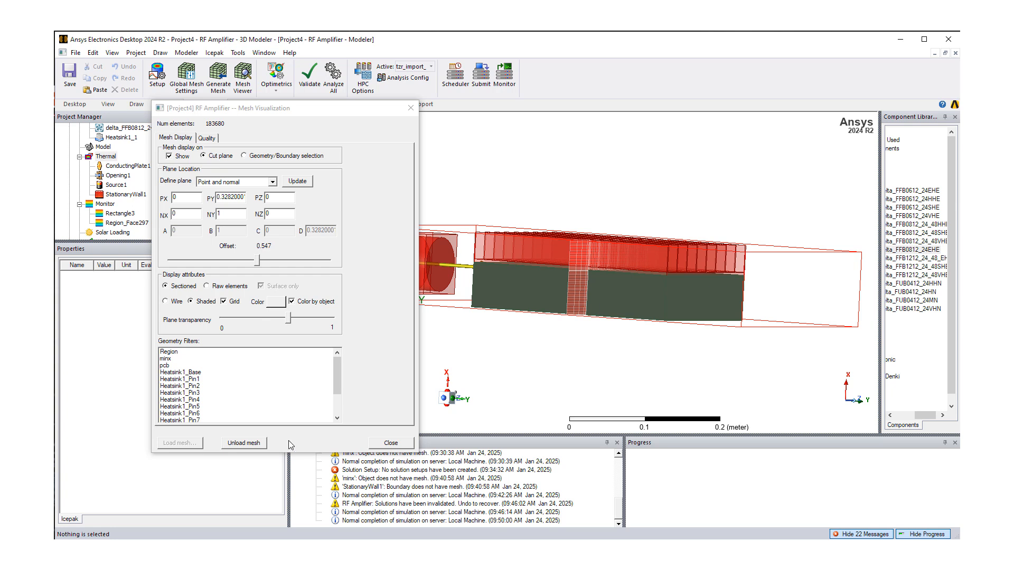
Review the face alignment and skewness quality histograms for the new mesh, and close the mesh visualization.
{"action": "left_click", "coordinate": [207, 137]}
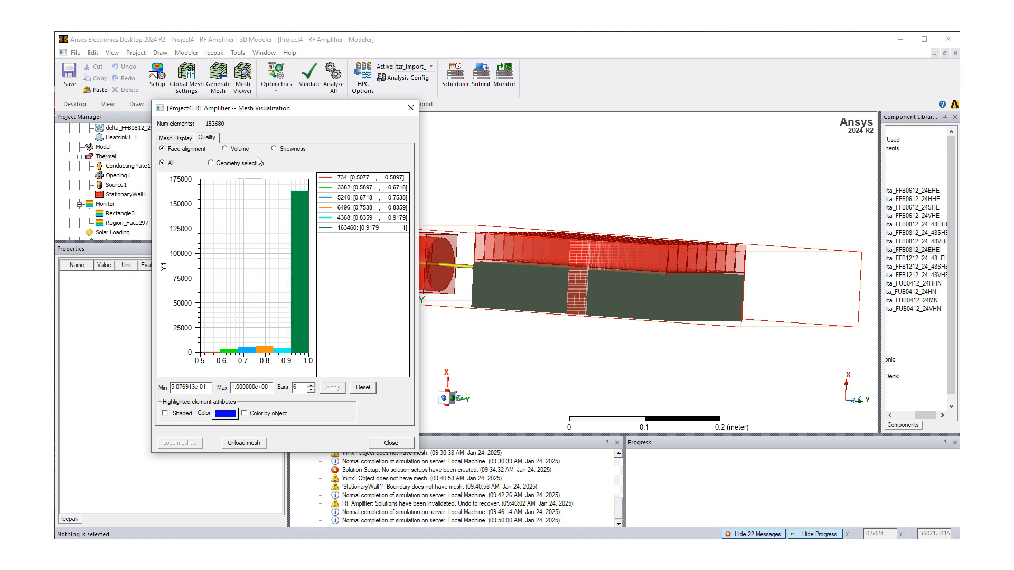
{"action": "left_click", "coordinate": [285, 151]}
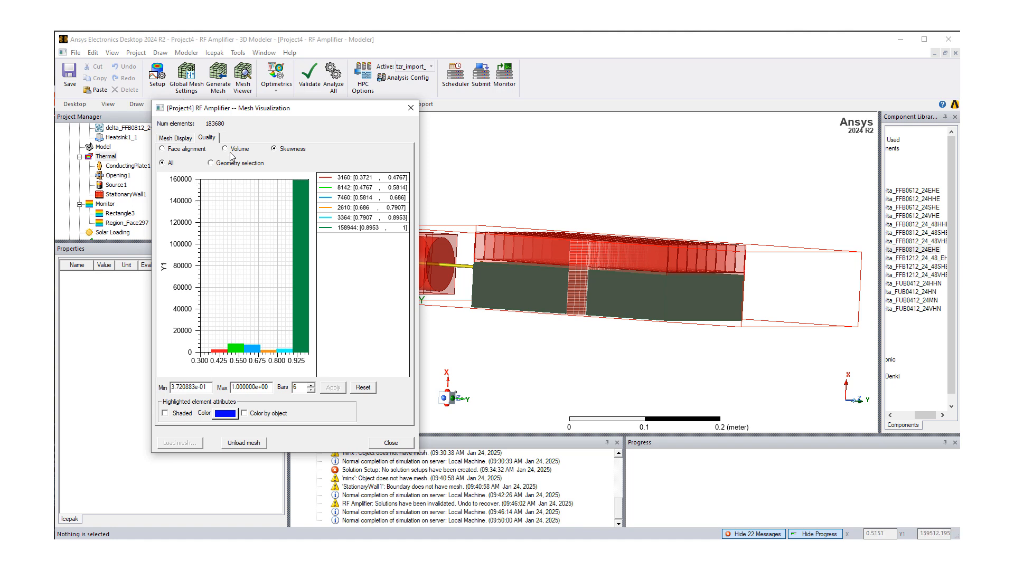
{"action": "left_click", "coordinate": [389, 443]}
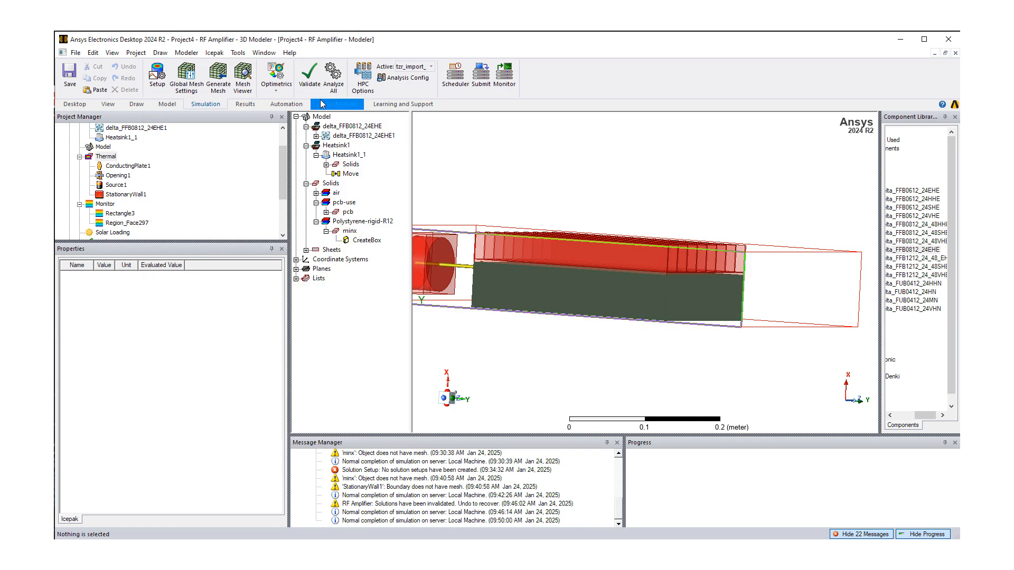
Run the analysis and examine the coarsemesh solution's profile and residual convergence.
{"action": "left_click", "coordinate": [340, 80]}
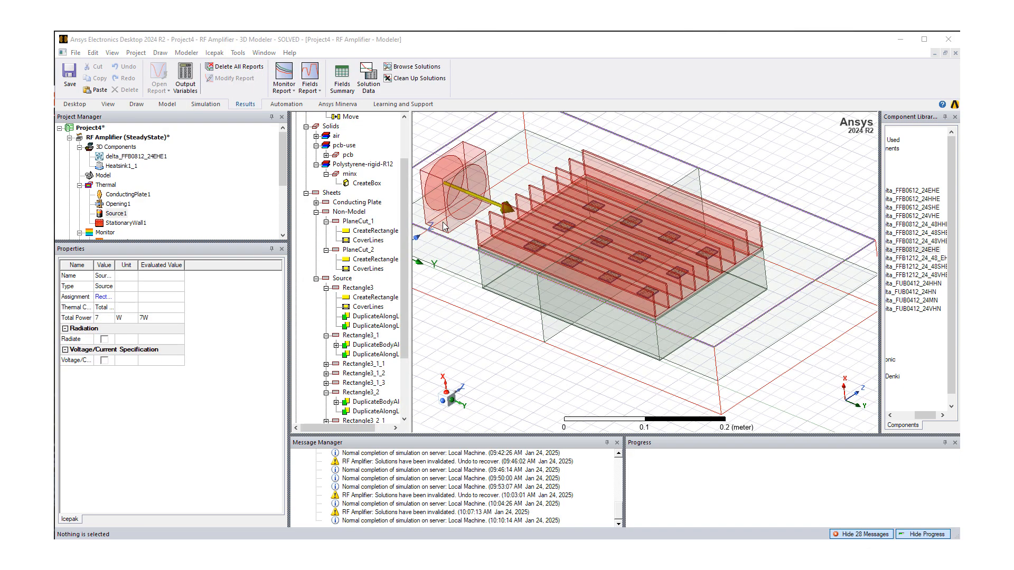
{"action": "left_click", "coordinate": [369, 84]}
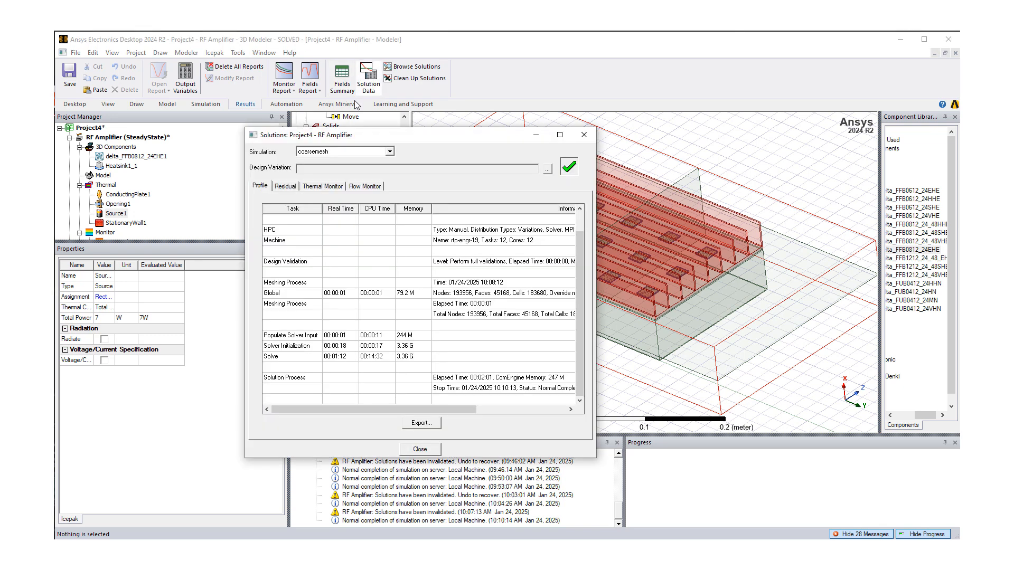
{"action": "left_click", "coordinate": [283, 187]}
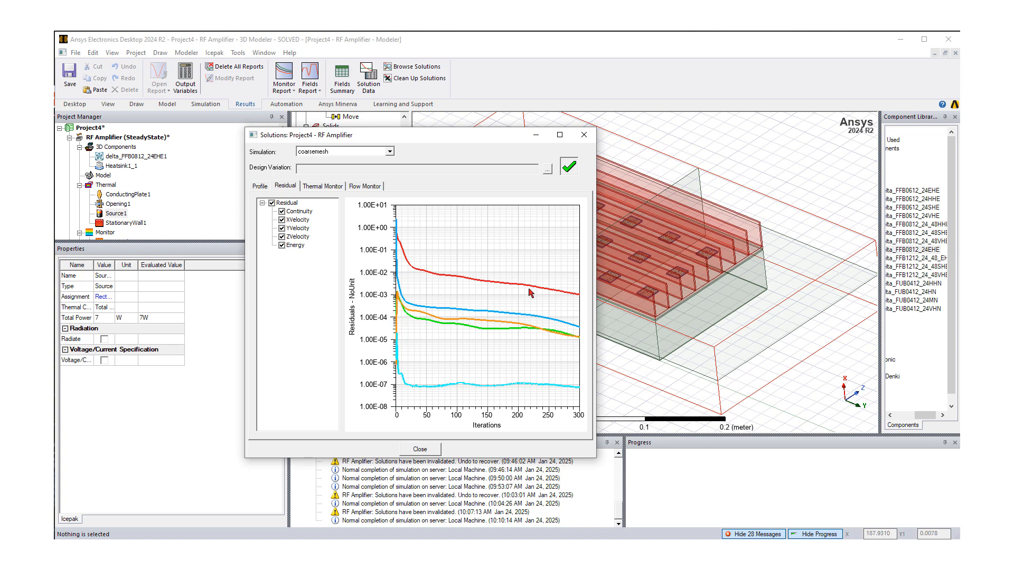
Compare the thermal and flow monitor histories for Region_Face297 and Rectangle3, and close the solution data.
{"action": "left_click", "coordinate": [331, 188]}
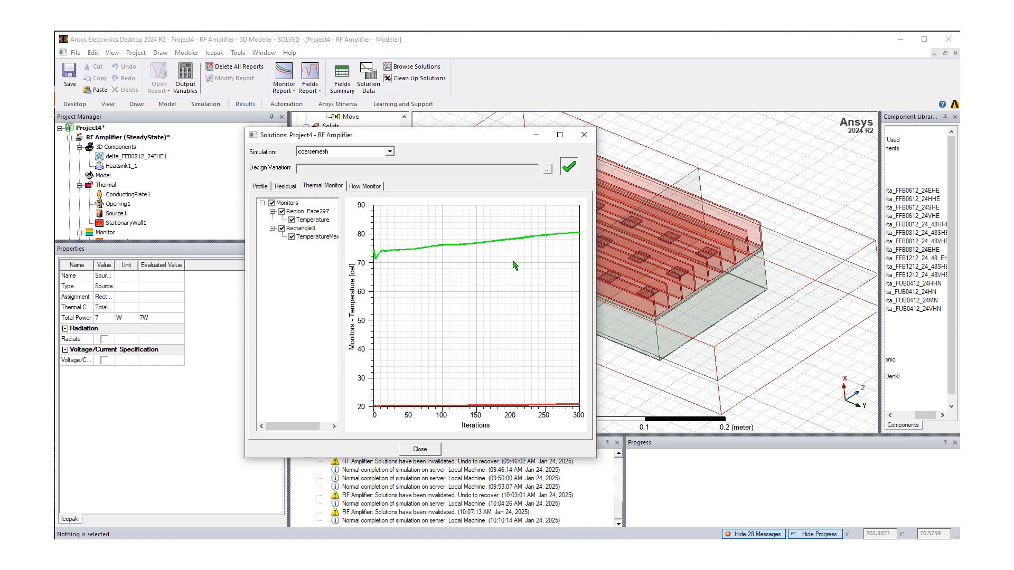
{"action": "left_click", "coordinate": [369, 189]}
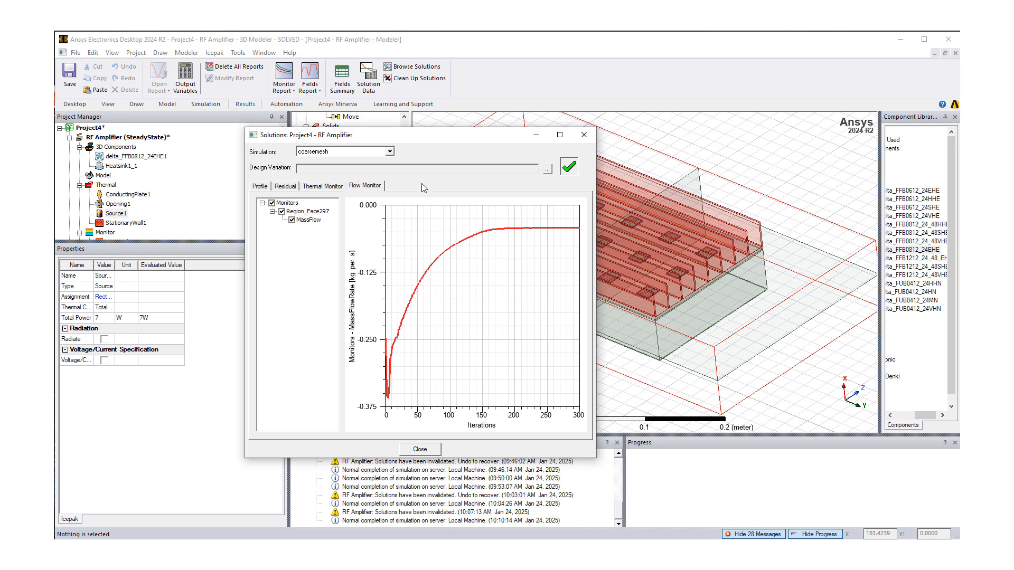
{"action": "left_click", "coordinate": [328, 186]}
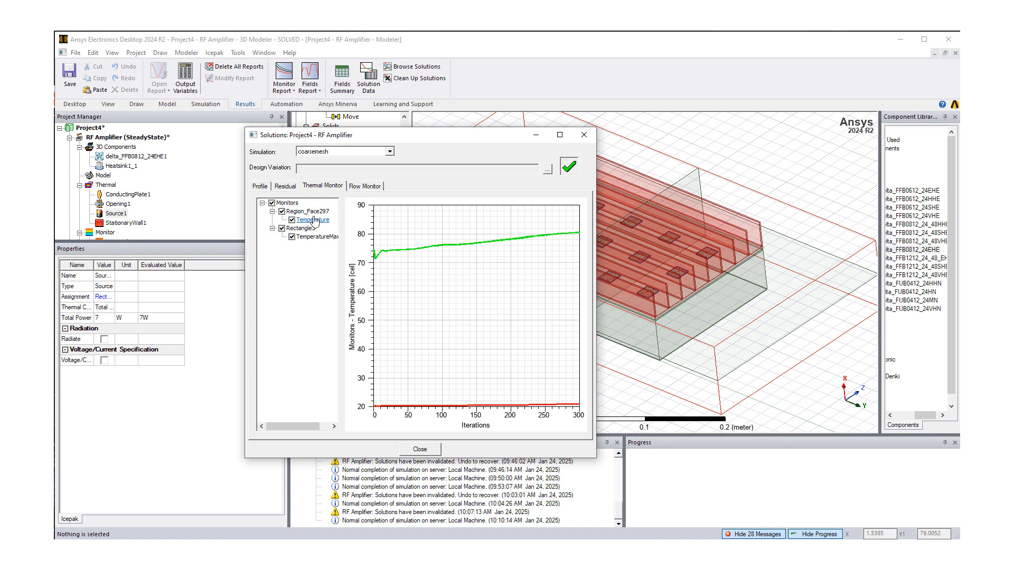
{"action": "left_click", "coordinate": [431, 450]}
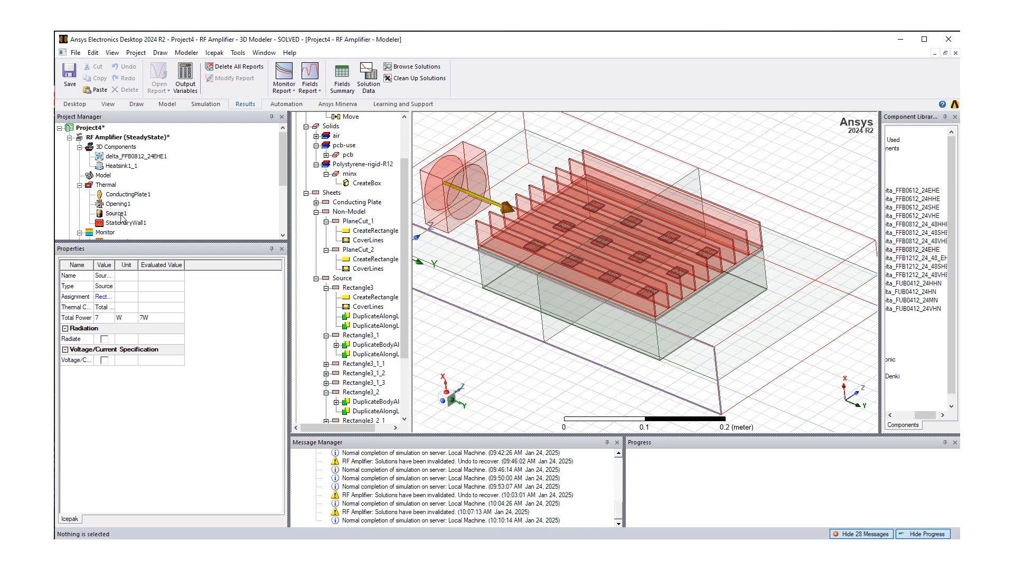
Review the Source1 boundary's total power specification without changing it, and recheck the coarsemesh solution profile.
{"action": "double_click", "coordinate": [116, 213]}
{"action": "left_click_drag", "start_coordinate": [295, 196], "coordinate": [278, 153]}
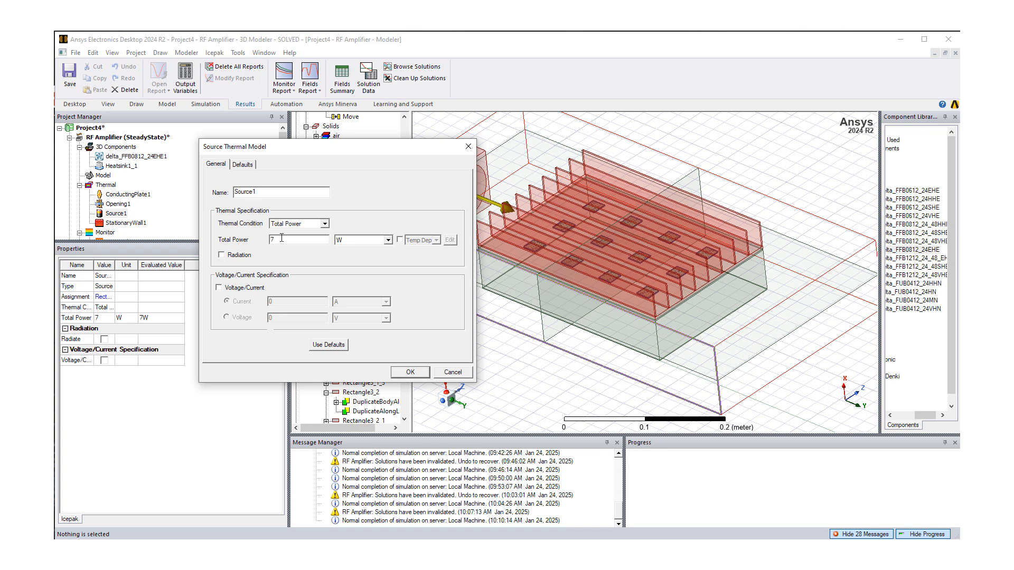
{"action": "left_click_drag", "start_coordinate": [249, 157], "coordinate": [118, 273]}
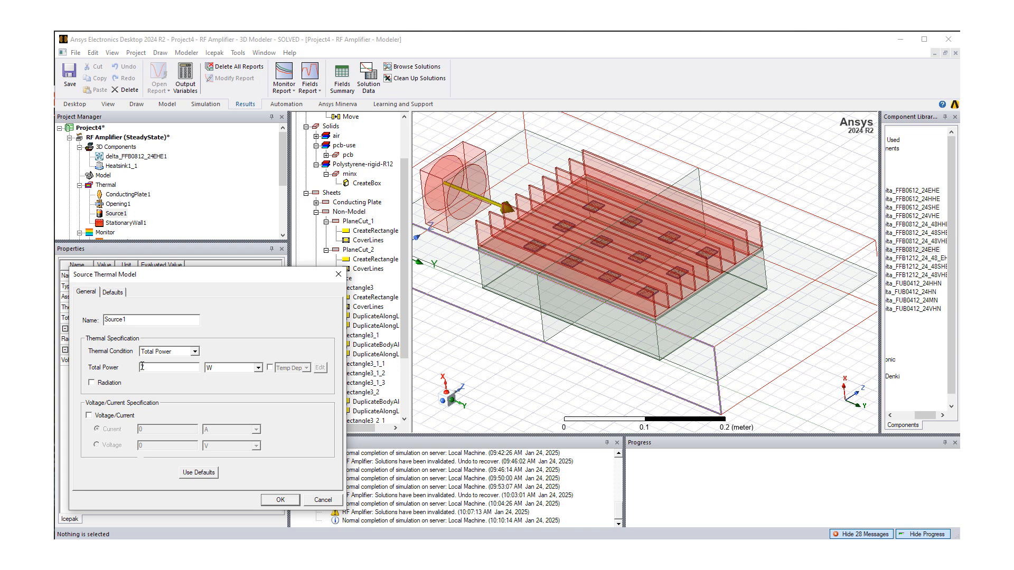
{"action": "type", "text": "7"}
{"action": "left_click", "coordinate": [323, 500]}
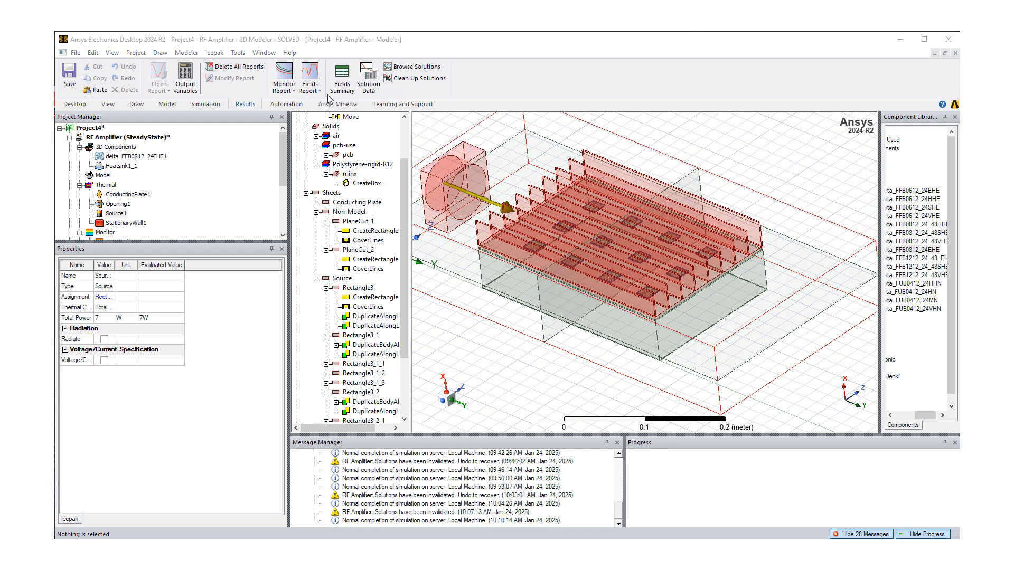
{"action": "left_click", "coordinate": [372, 84]}
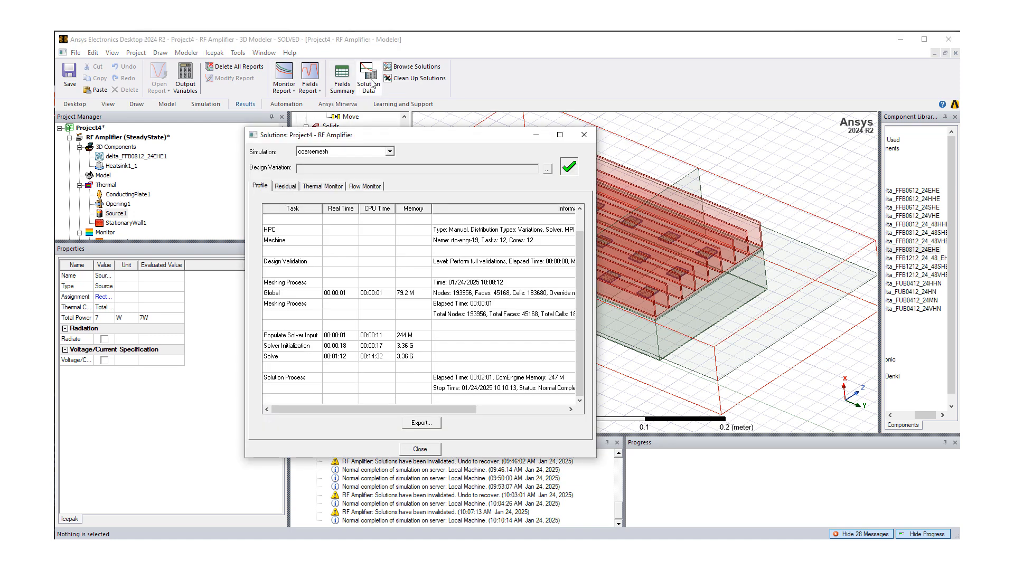
{"action": "left_click", "coordinate": [429, 452]}
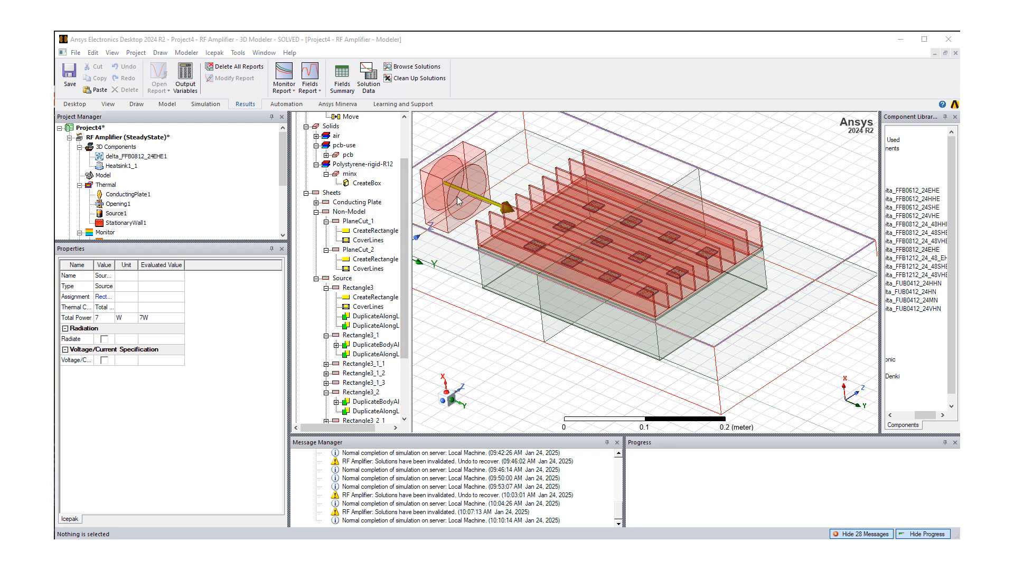
Set up a fields summary for the Source1 boundary surface and add Temperature as a single calculation.
{"action": "left_click", "coordinate": [342, 80]}
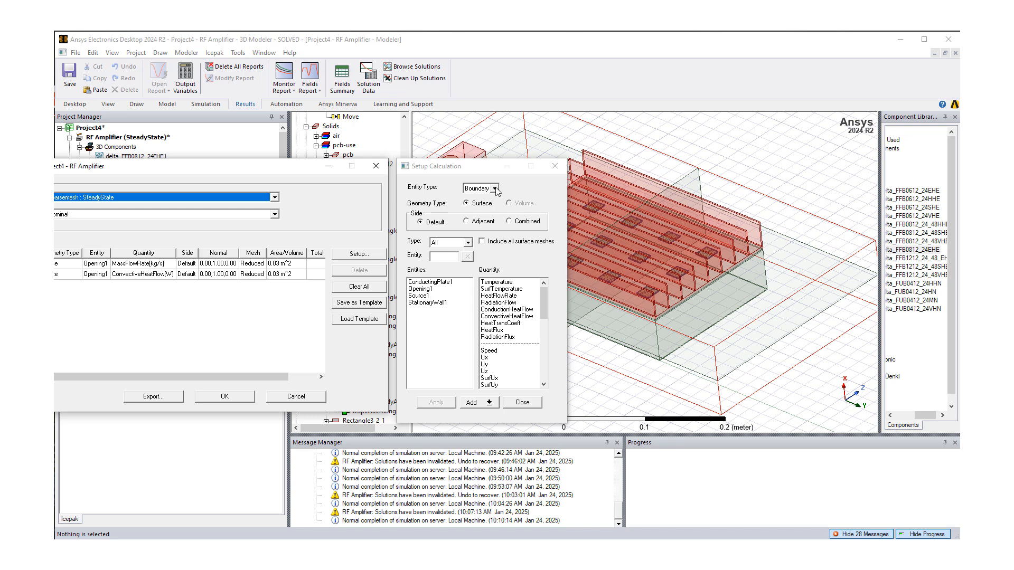
{"action": "left_click", "coordinate": [418, 297]}
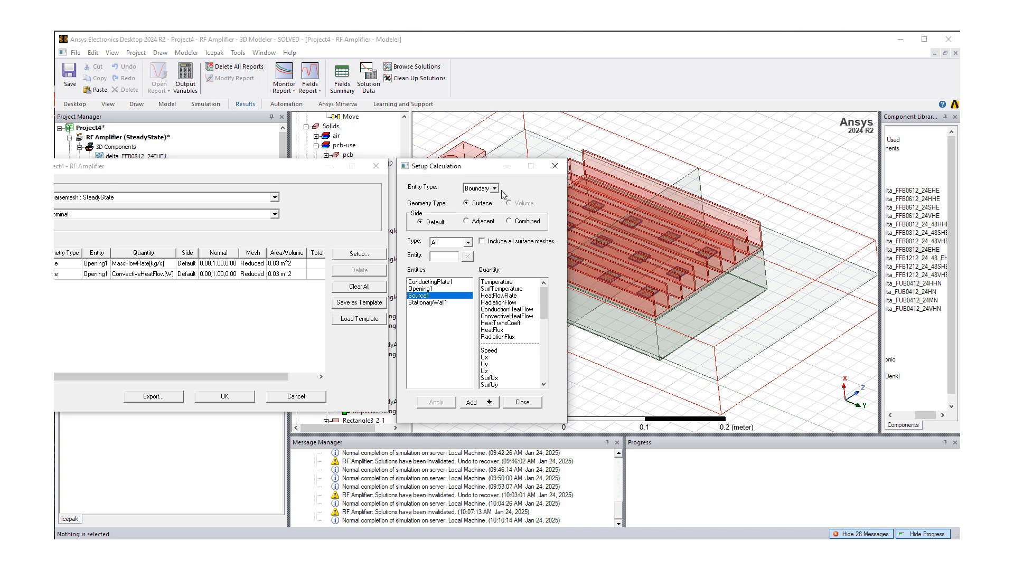
{"action": "left_click", "coordinate": [495, 189]}
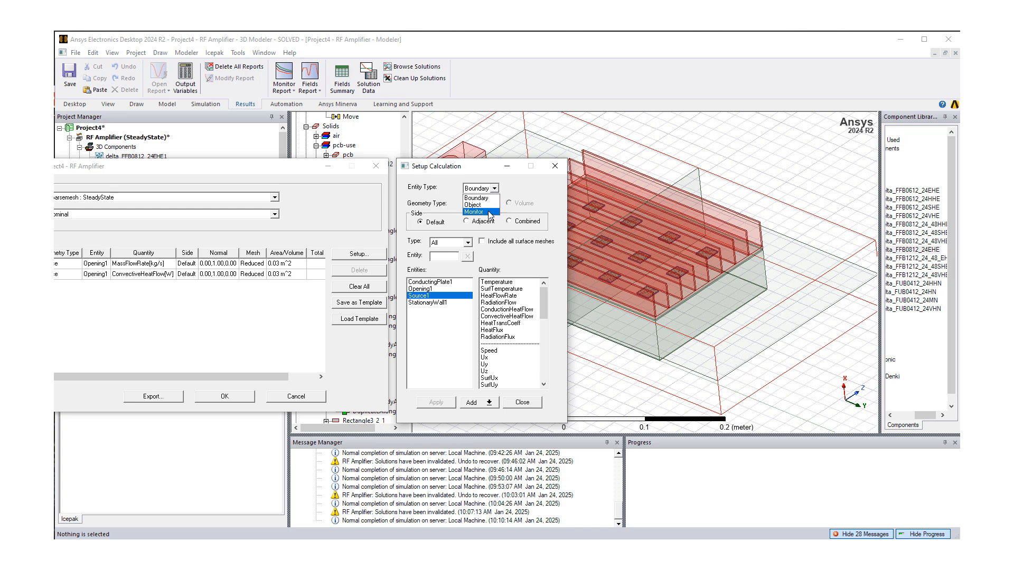
{"action": "left_click", "coordinate": [514, 182]}
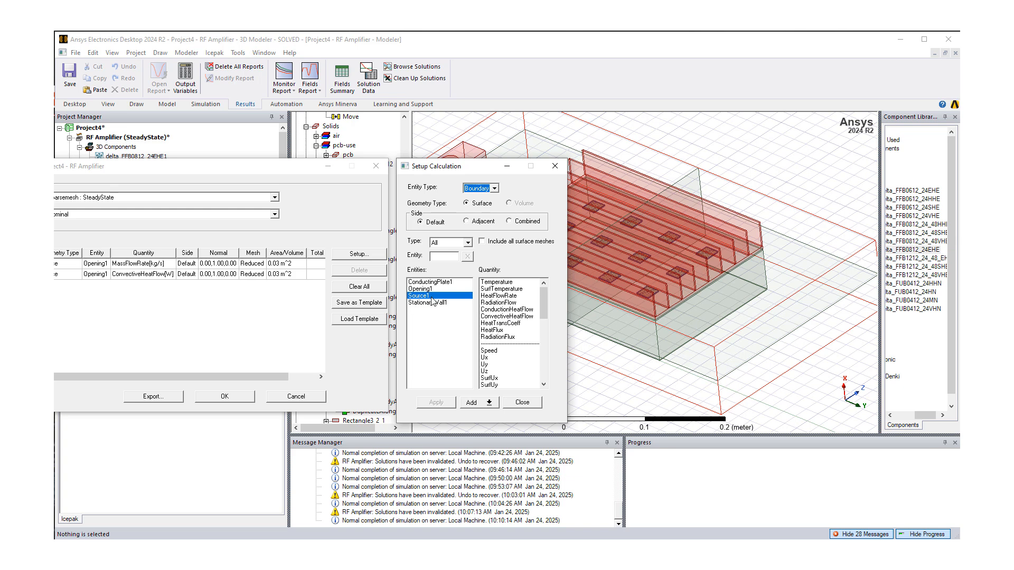
{"action": "left_click", "coordinate": [500, 283]}
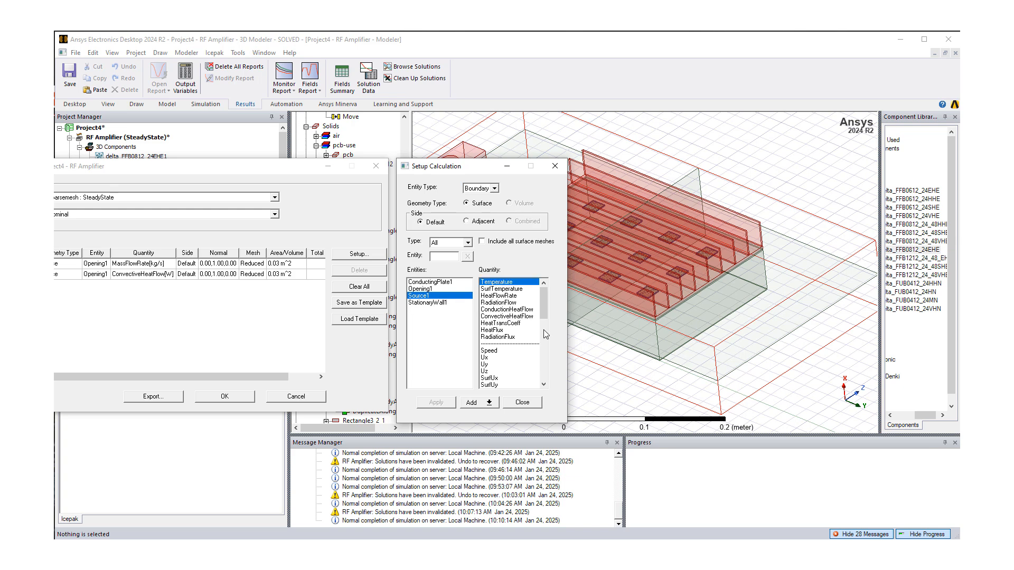
{"action": "left_click", "coordinate": [499, 404]}
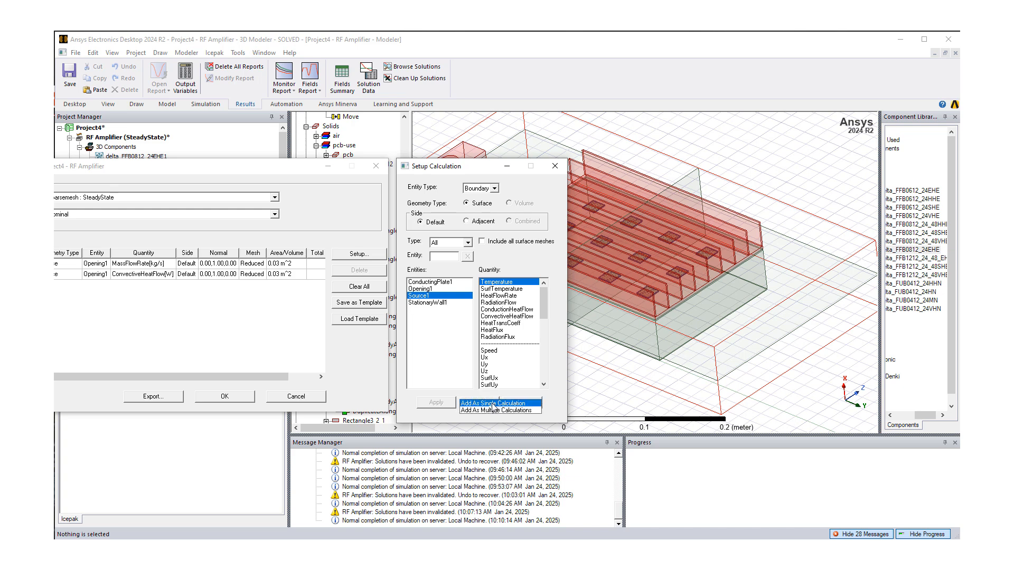
{"action": "left_click", "coordinate": [492, 404]}
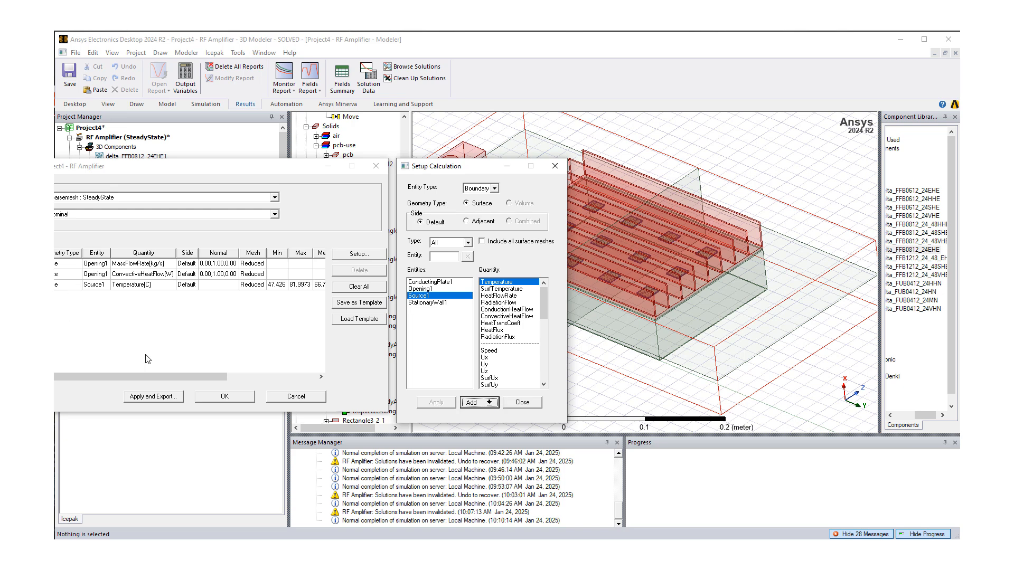
Review the Source1 temperature statistics and the available quantities, and discard the fields summary changes.
{"action": "left_click_drag", "start_coordinate": [142, 376], "coordinate": [204, 382]}
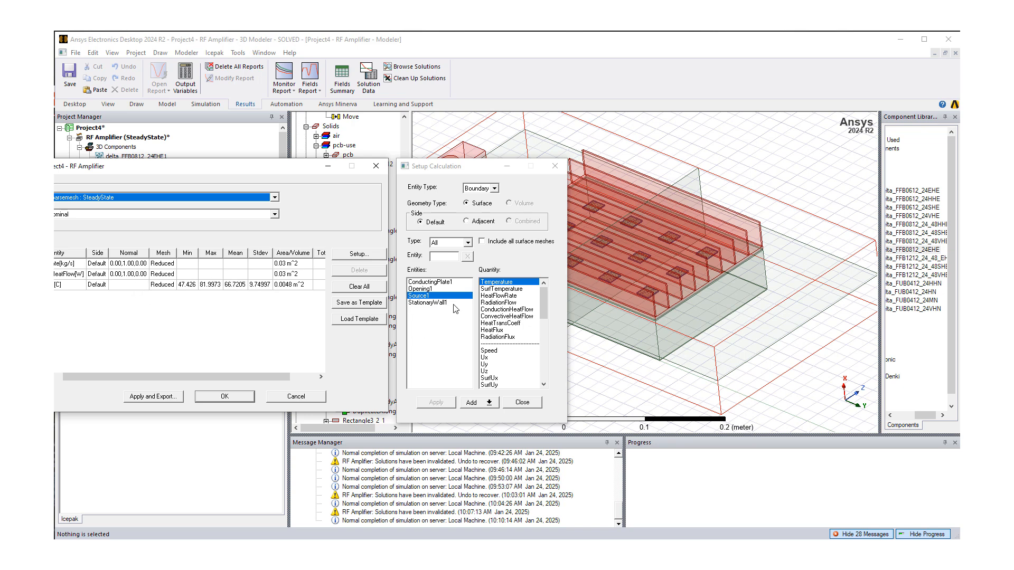
{"action": "left_click", "coordinate": [542, 309]}
{"action": "scroll", "coordinate": [543, 306], "scroll_direction": "down", "scroll_amount": 2}
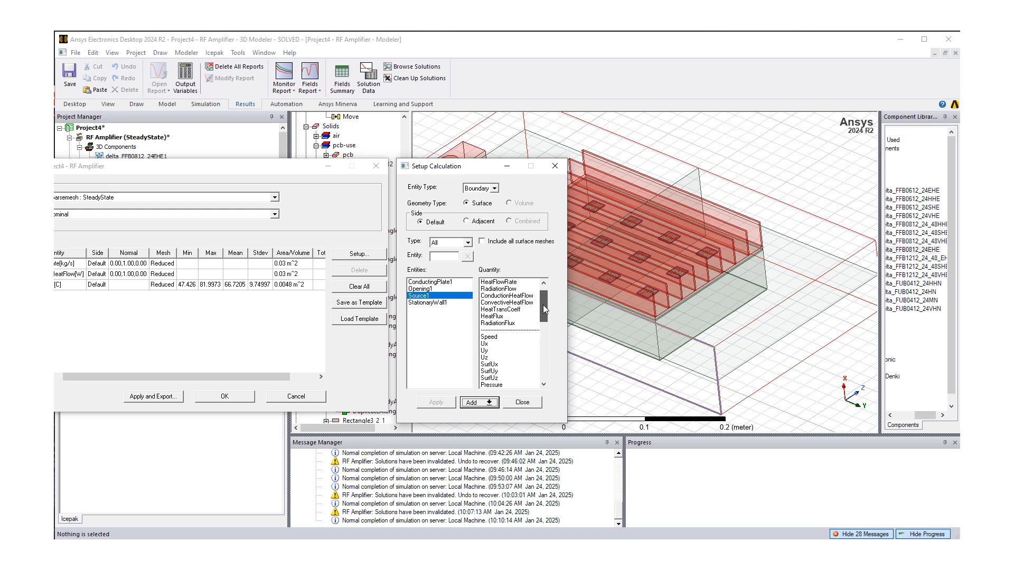
{"action": "scroll", "coordinate": [543, 305], "scroll_direction": "up", "scroll_amount": 2}
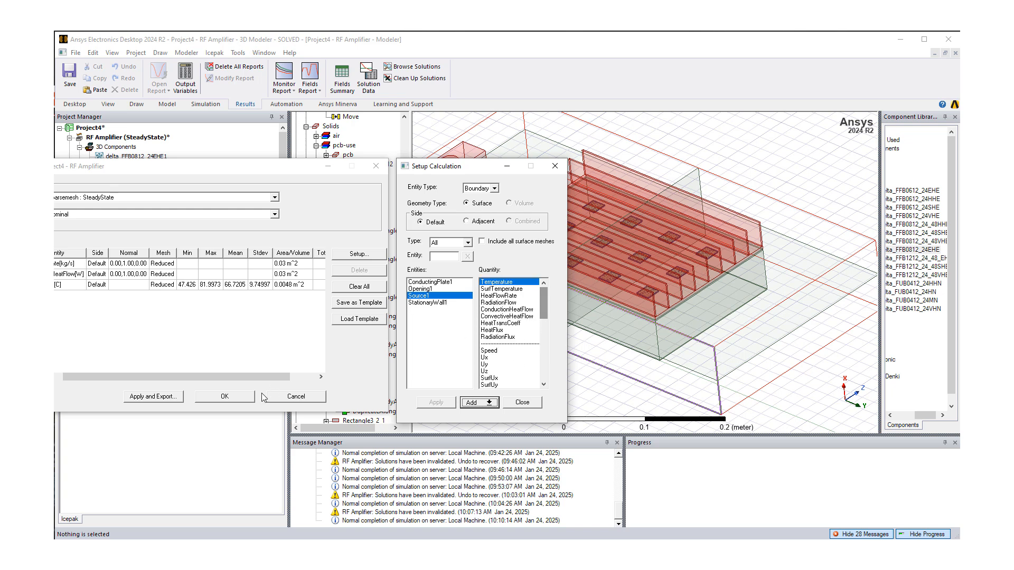
{"action": "left_click", "coordinate": [295, 397]}
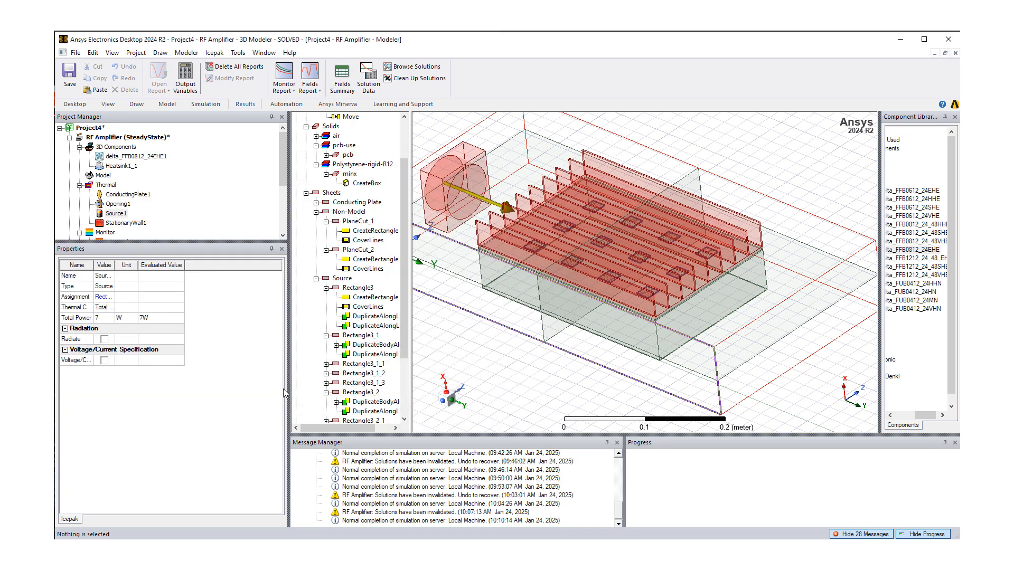
Evaluate Speed on the Opening1 boundary as a single fields summary calculation, review its statistics, and discard the changes.
{"action": "left_click", "coordinate": [342, 86]}
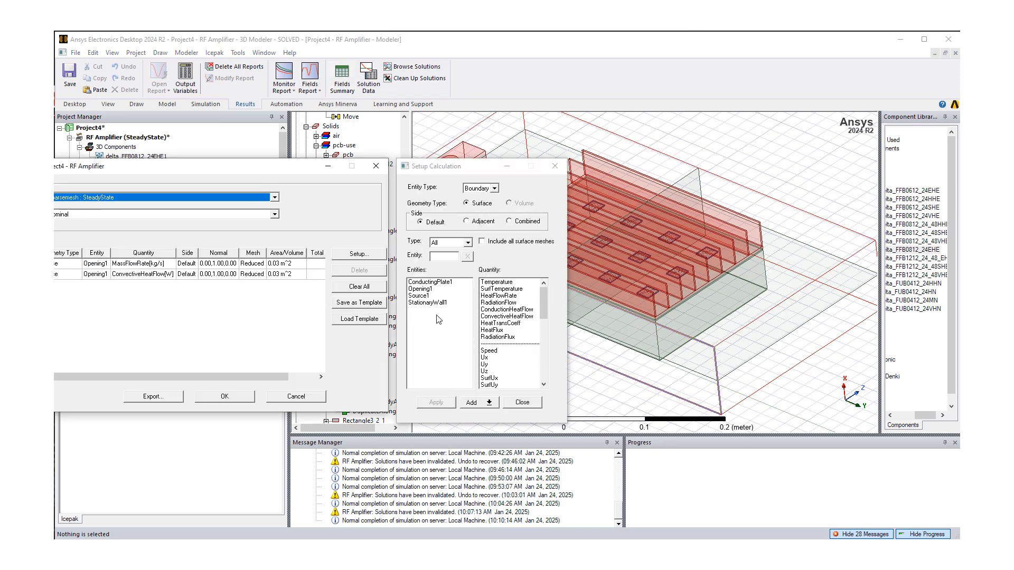
{"action": "left_click", "coordinate": [426, 290]}
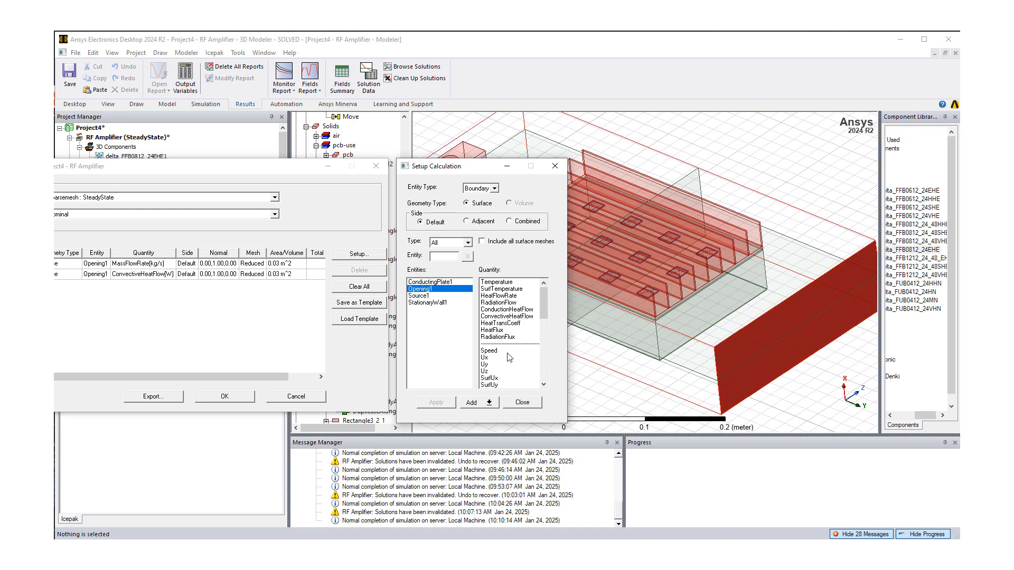
{"action": "scroll", "coordinate": [508, 355], "scroll_direction": "down", "scroll_amount": 3}
{"action": "left_click", "coordinate": [497, 331]}
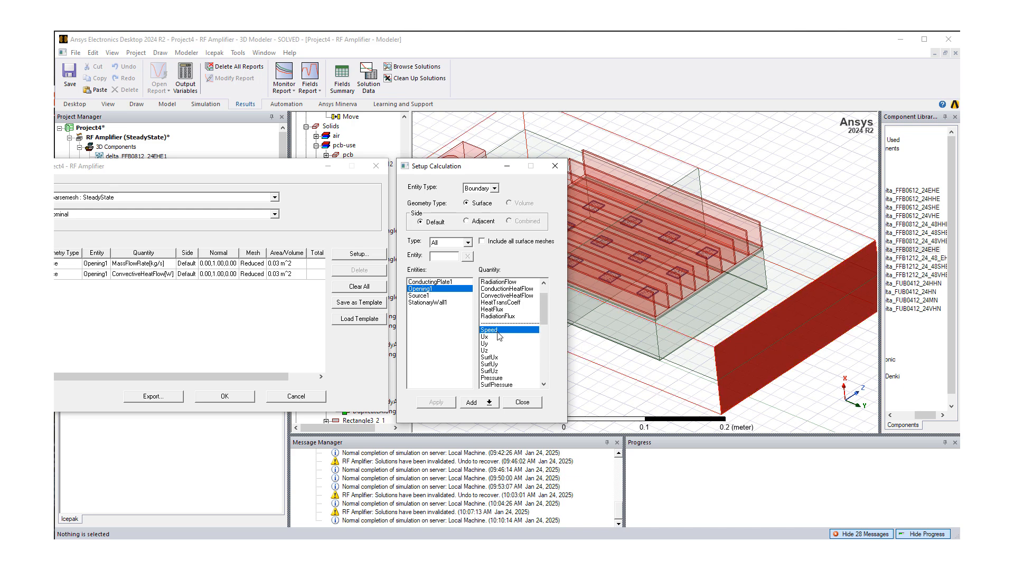
{"action": "left_click", "coordinate": [495, 403]}
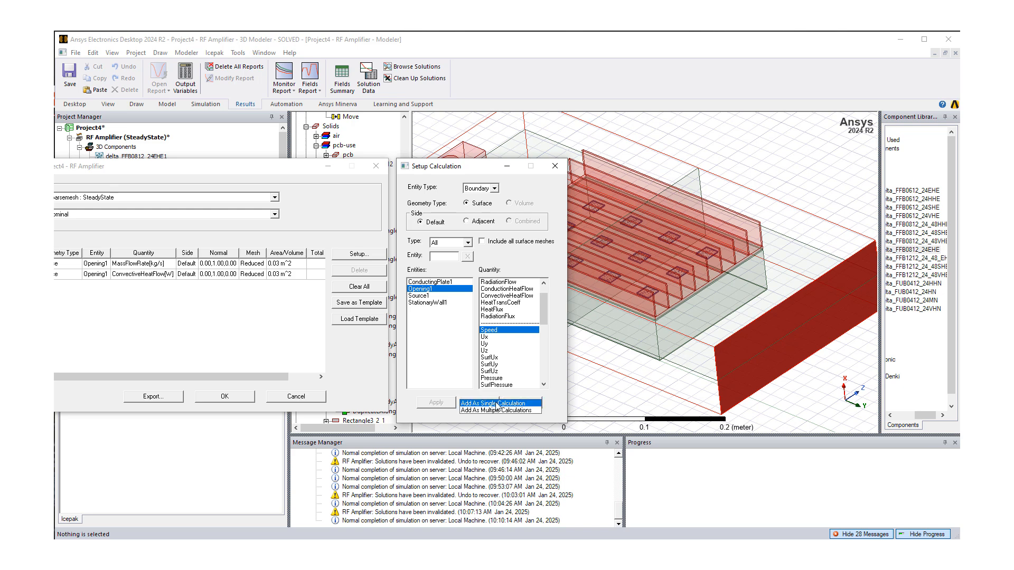
{"action": "left_click", "coordinate": [492, 403]}
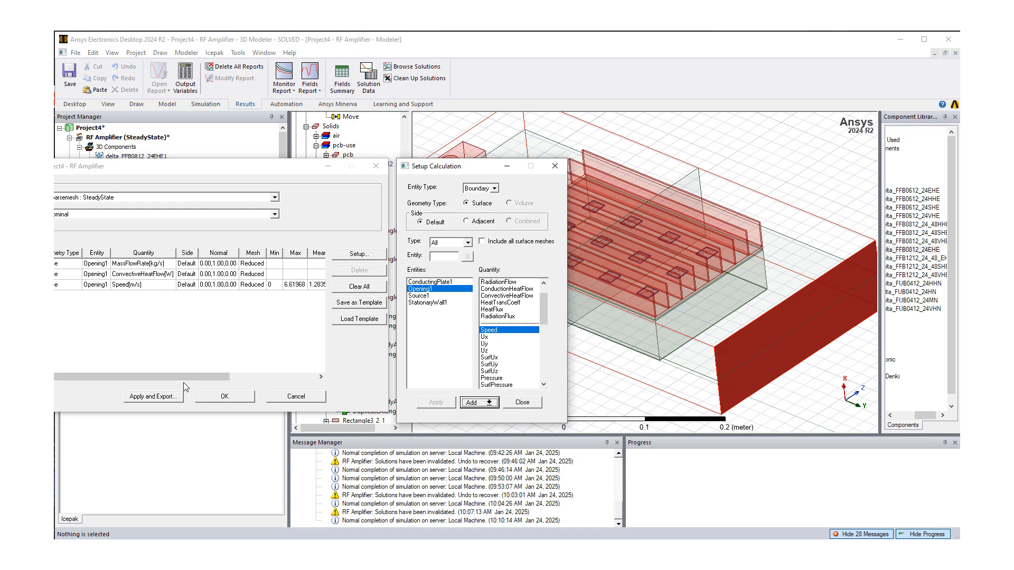
{"action": "left_click_drag", "start_coordinate": [191, 377], "coordinate": [276, 383]}
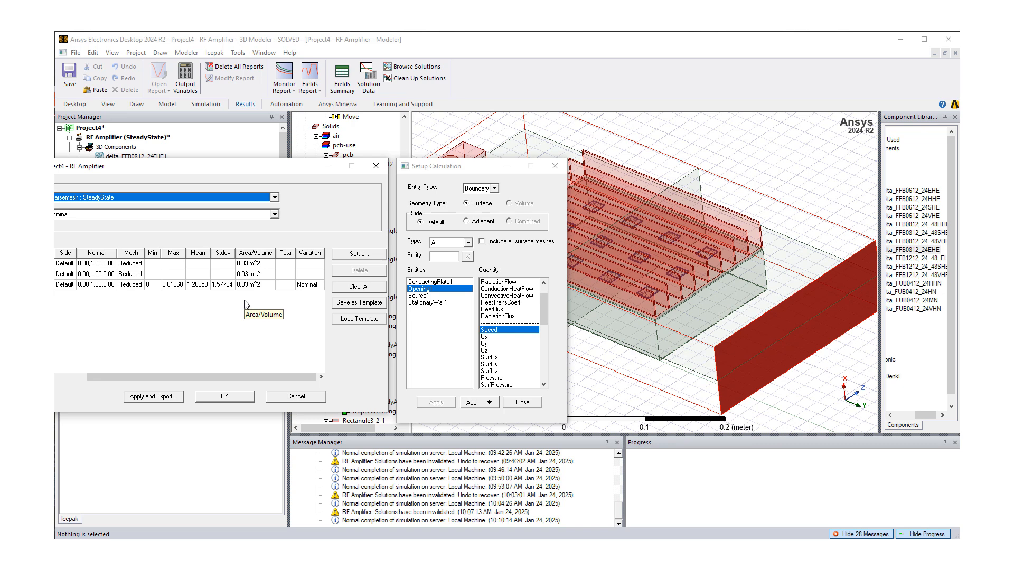
{"action": "left_click", "coordinate": [294, 397]}
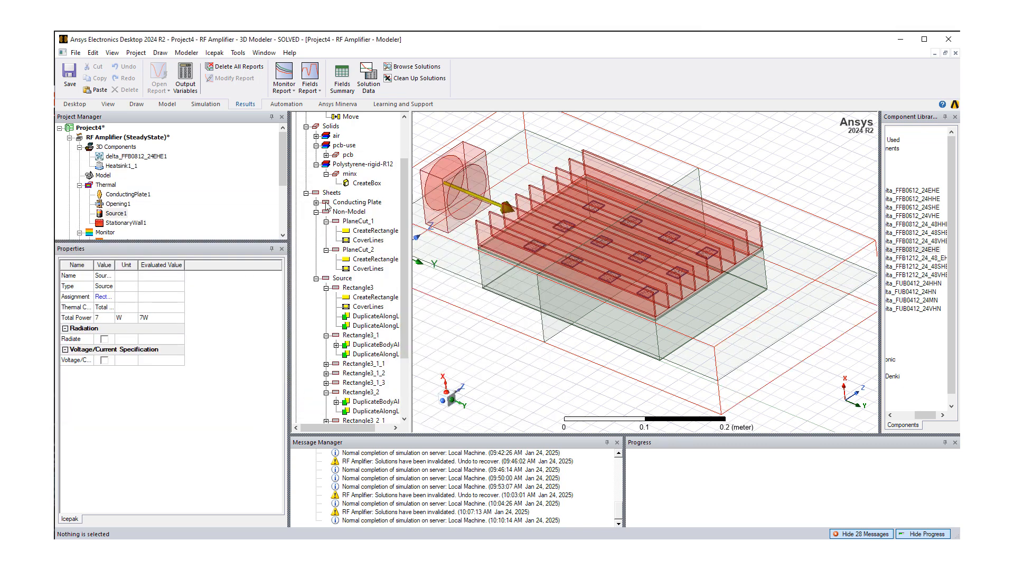
Add a single combined HeatFlux calculation to the fields summary for the surfaces of Heatsink1_Base and Heatsink1_Pin1 through Heatsink1_Pin9, and review its statistics.
{"action": "left_click", "coordinate": [343, 79]}
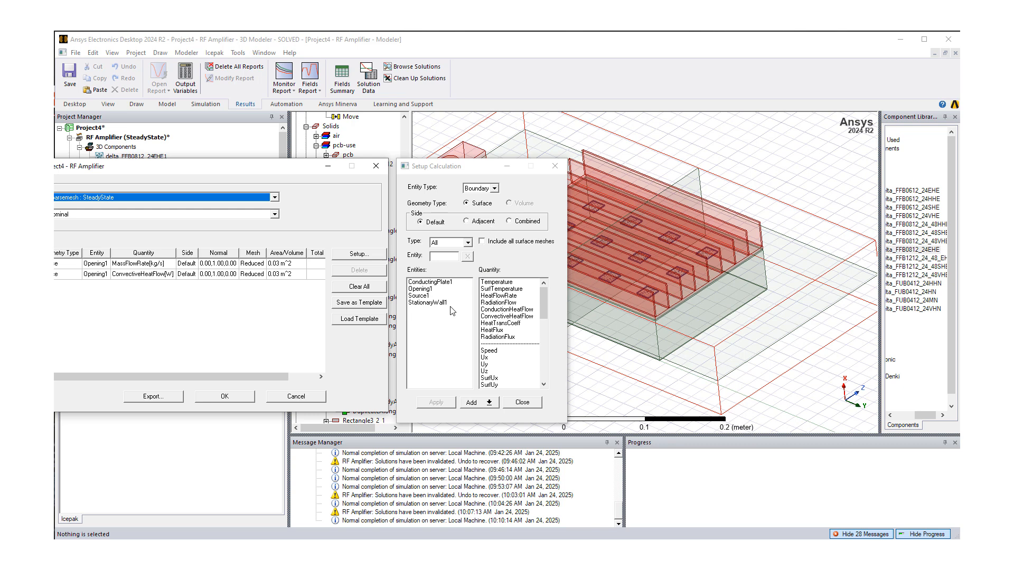
{"action": "left_click", "coordinate": [496, 189]}
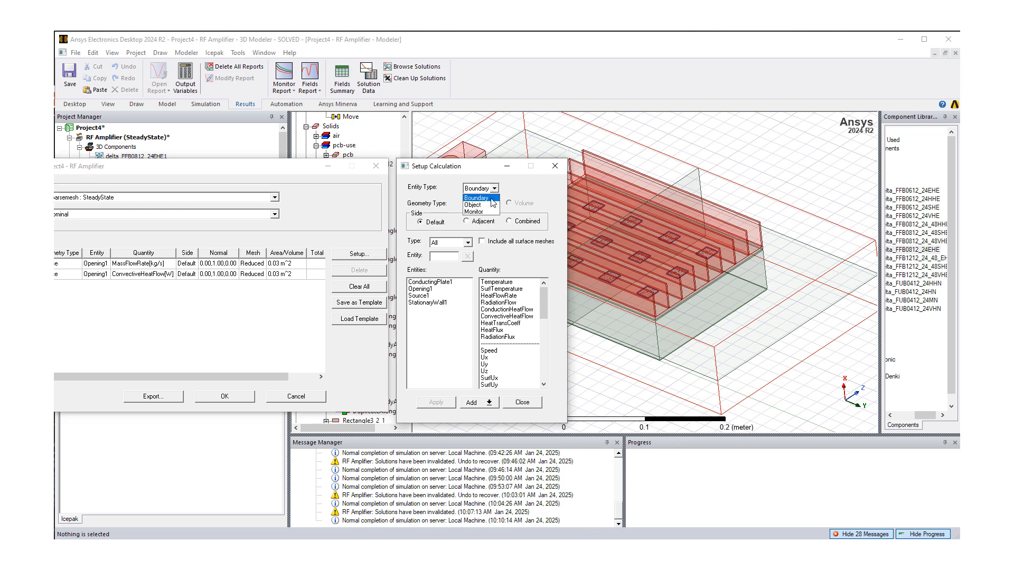
{"action": "left_click", "coordinate": [476, 205]}
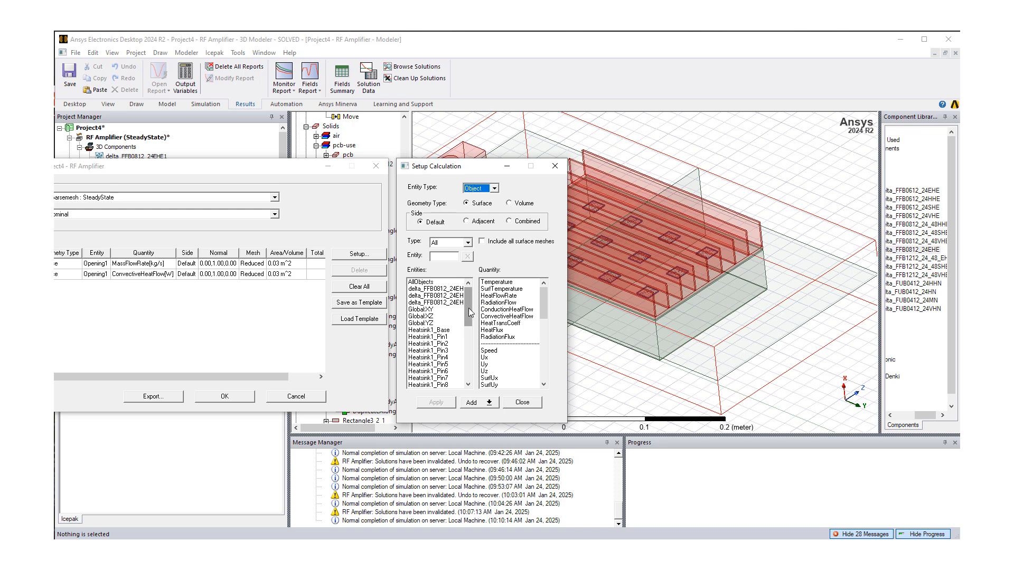
{"action": "left_click_drag", "start_coordinate": [468, 308], "coordinate": [467, 324]}
{"action": "left_click", "coordinate": [439, 289]}
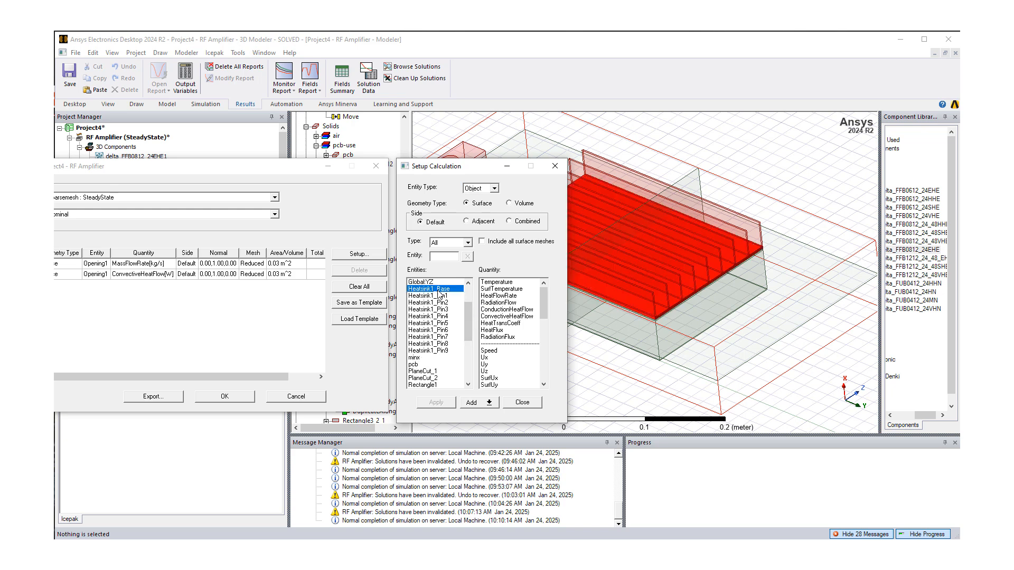
{"action": "left_click", "coordinate": [439, 351], "text": "shift"}
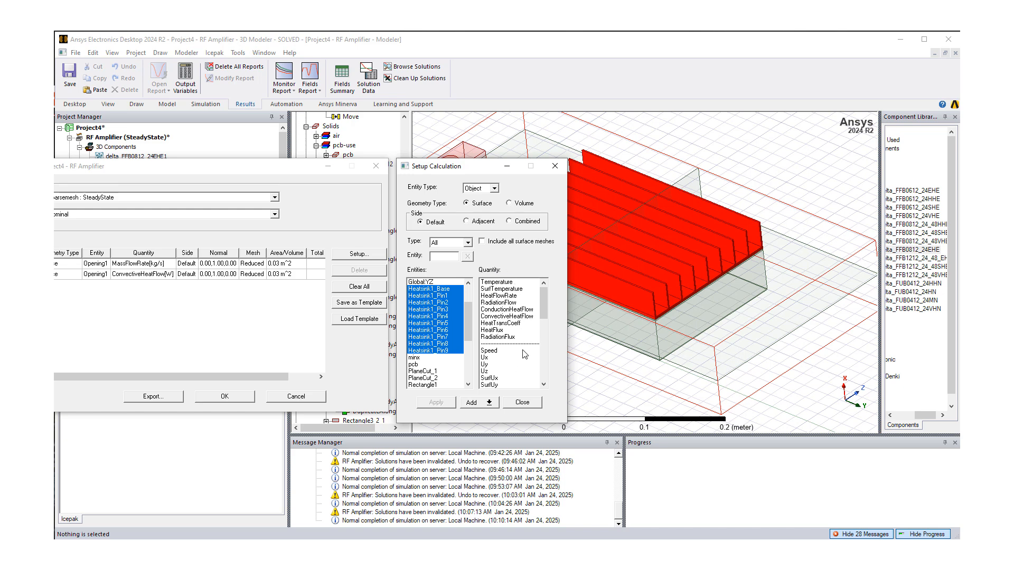
{"action": "left_click", "coordinate": [501, 331]}
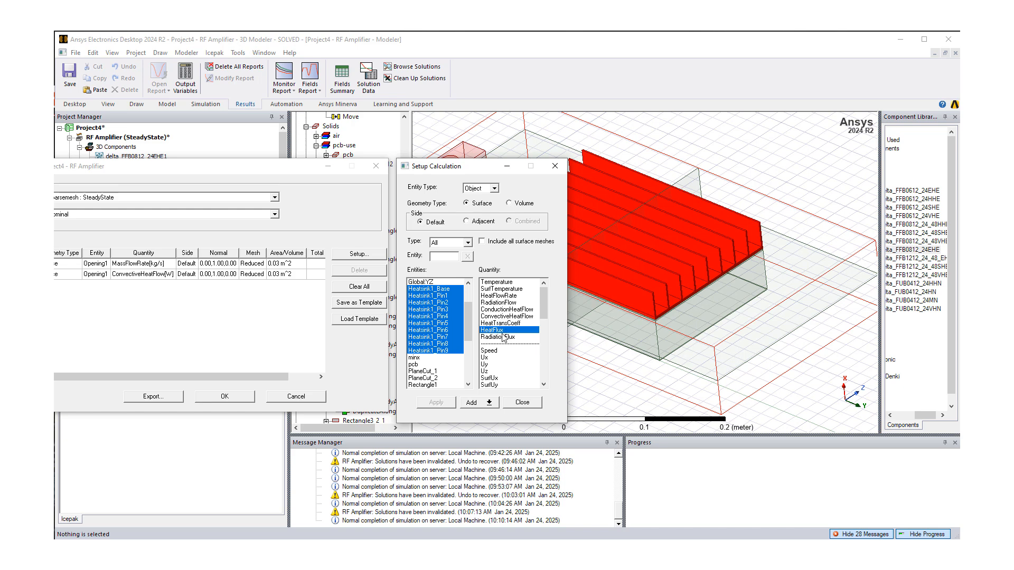
{"action": "left_click", "coordinate": [486, 404]}
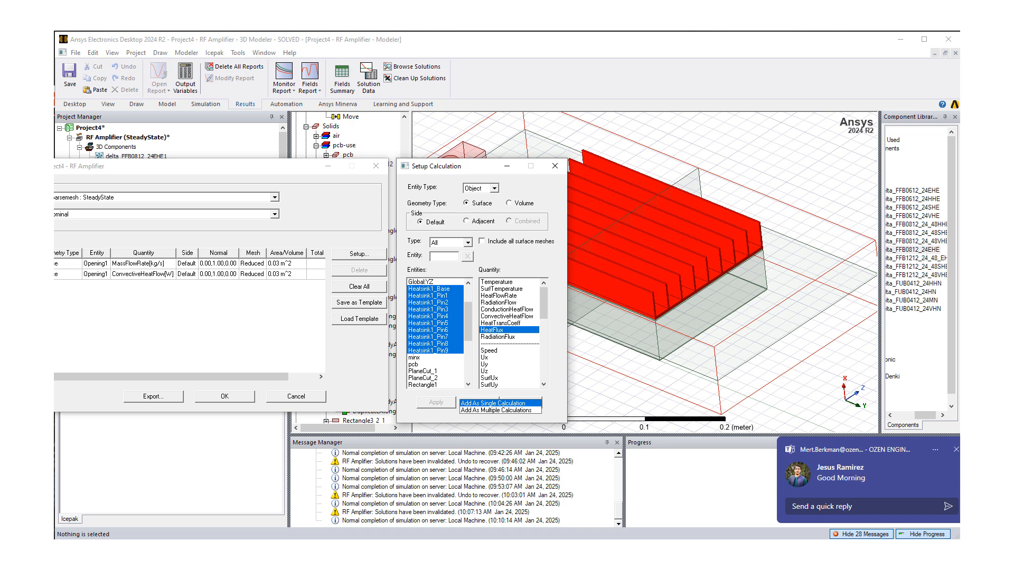
{"action": "left_click", "coordinate": [486, 403]}
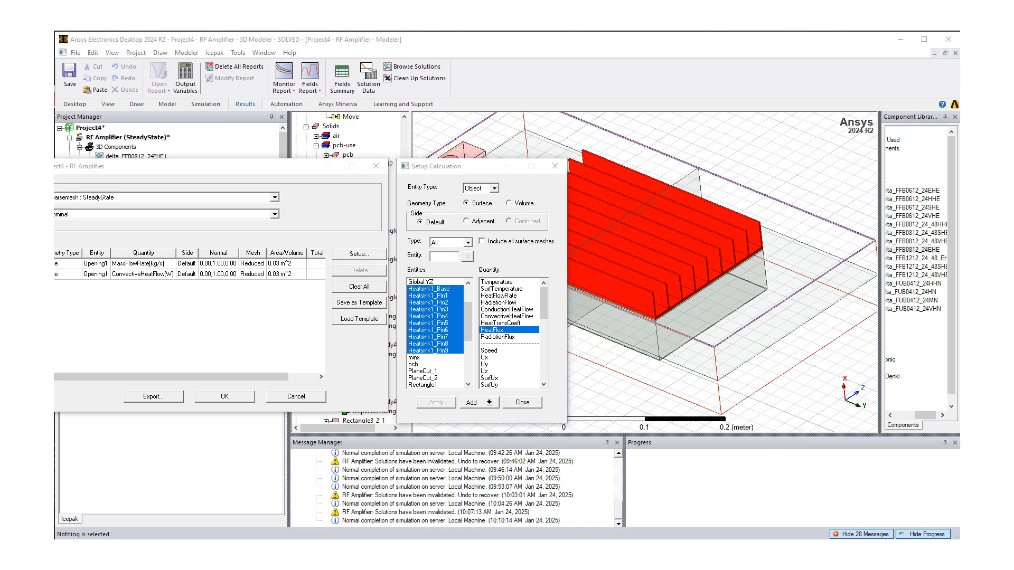
{"action": "left_click", "coordinate": [491, 406]}
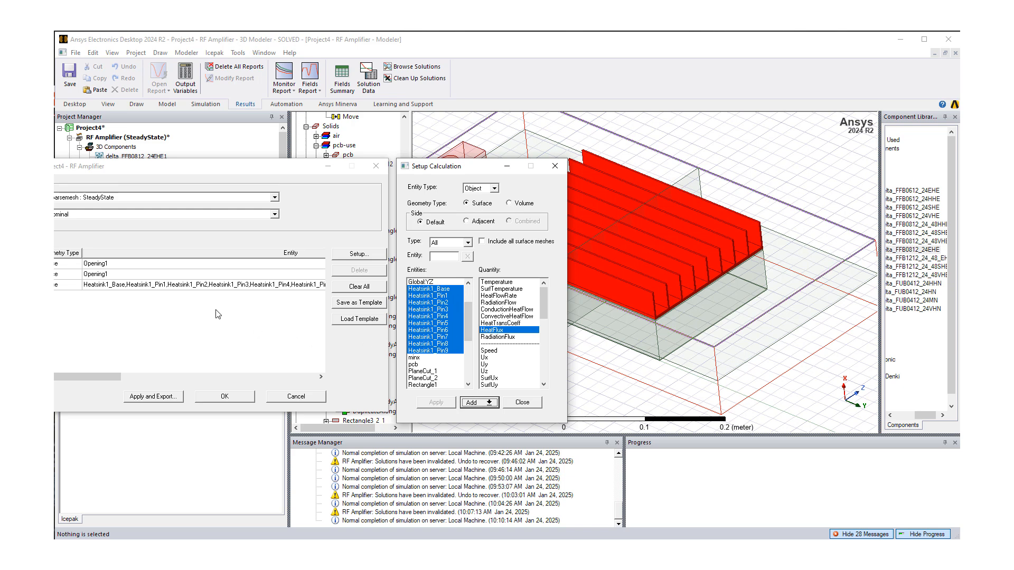
{"action": "left_click_drag", "start_coordinate": [79, 376], "coordinate": [270, 382]}
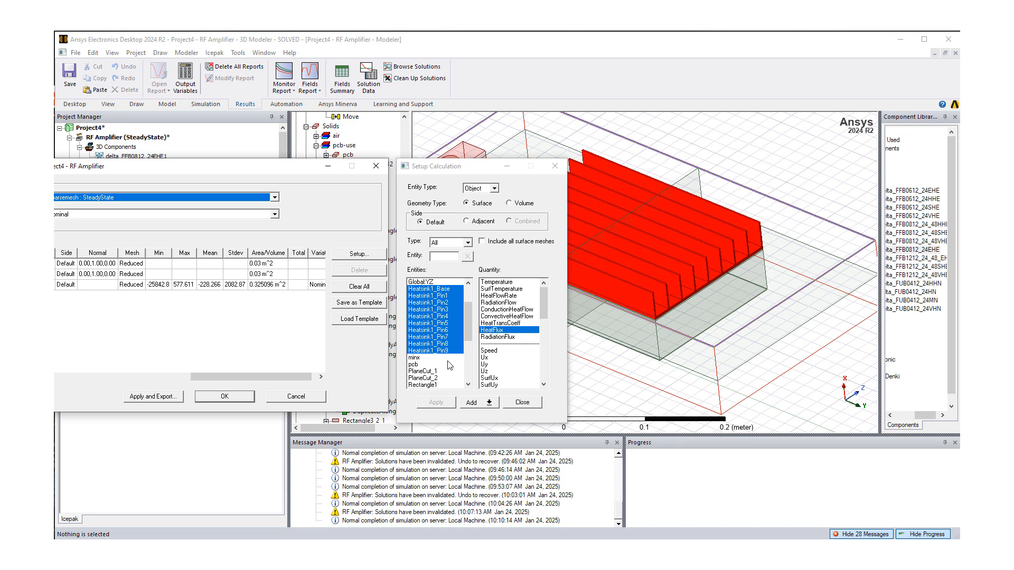
Add separate HeatFlux calculations for the heatsink base and each of the nine pins, compare their statistics, and accept the fields summary.
{"action": "left_click", "coordinate": [480, 403]}
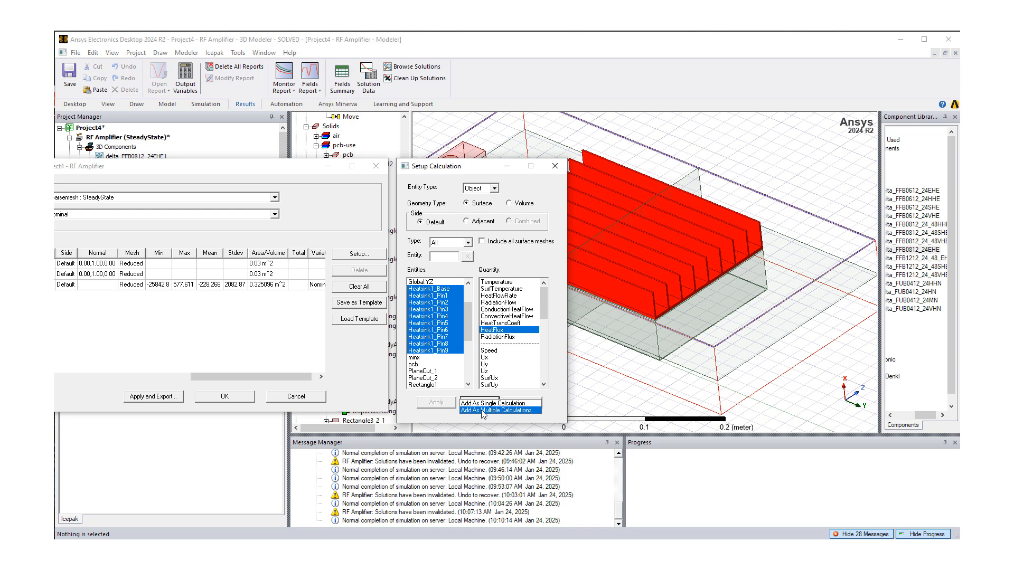
{"action": "left_click", "coordinate": [482, 411]}
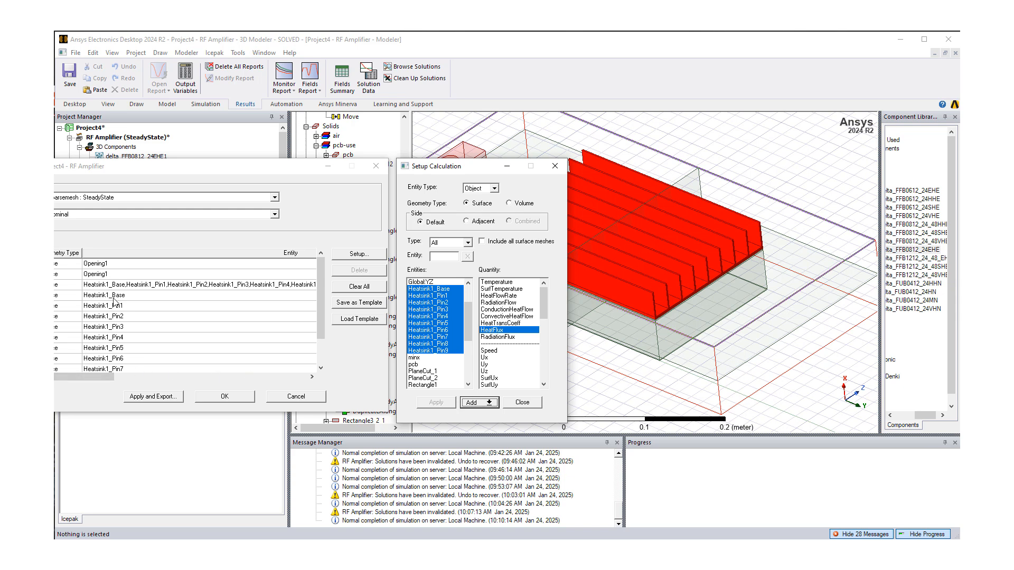
{"action": "left_click_drag", "start_coordinate": [88, 376], "coordinate": [266, 385]}
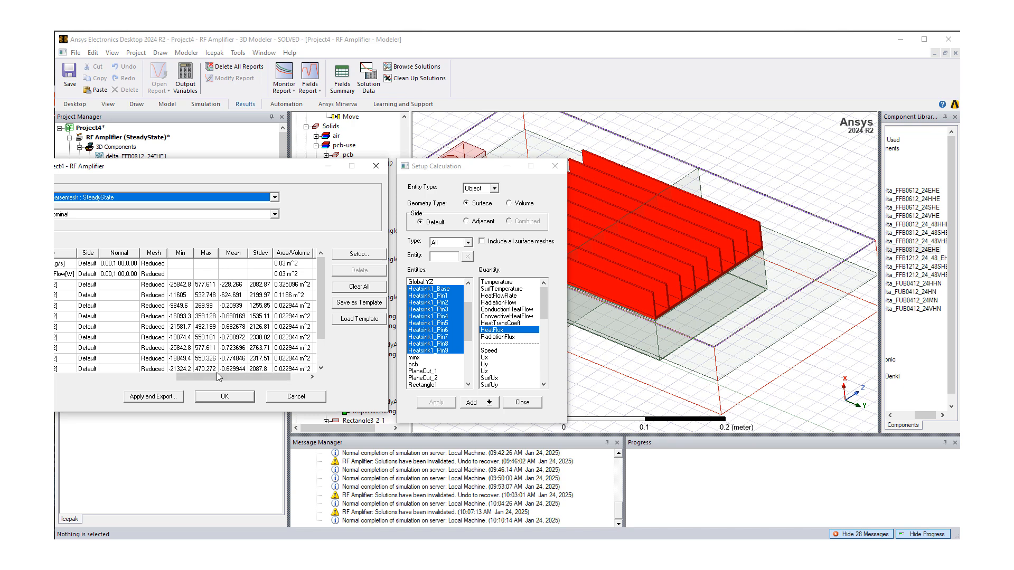
{"action": "left_click_drag", "start_coordinate": [217, 376], "coordinate": [92, 378]}
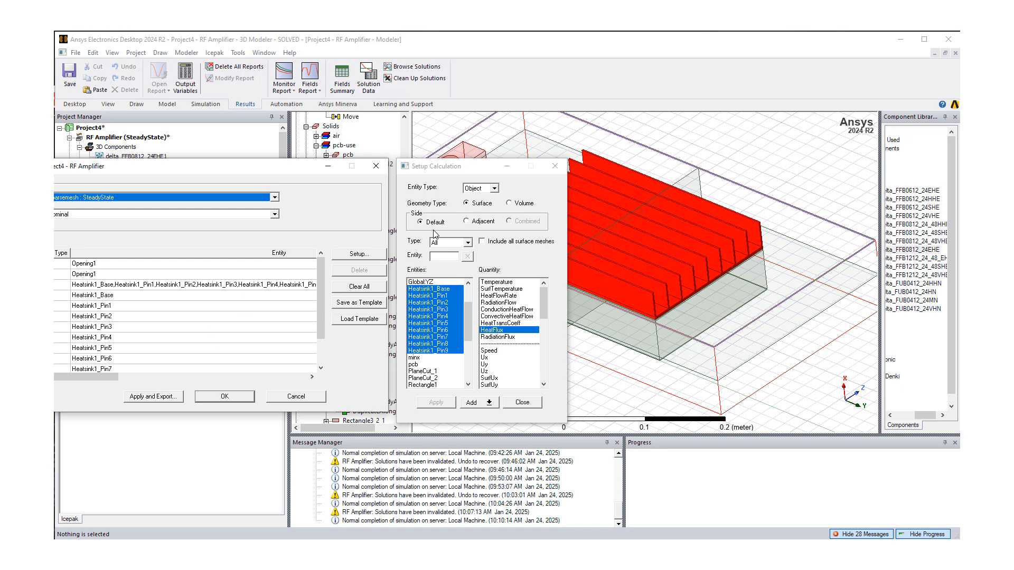
{"action": "left_click", "coordinate": [225, 397]}
{"action": "mouse_move", "coordinate": [531, 269]}
{"action": "left_mouse_down", "text": "alt"}
{"action": "mouse_move", "coordinate": [542, 249]}
{"action": "mouse_move", "coordinate": [539, 273]}
{"action": "left_mouse_up", "text": "alt"}
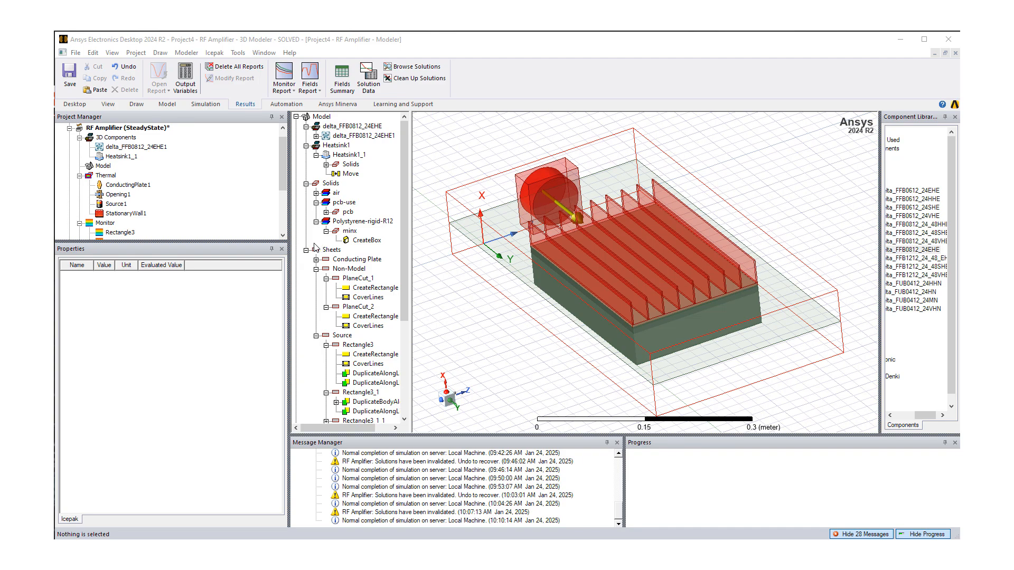
{"action": "mouse_move", "coordinate": [514, 259]}
{"action": "left_mouse_down", "text": "alt"}
{"action": "mouse_move", "coordinate": [513, 247]}
{"action": "mouse_move", "coordinate": [520, 257]}
{"action": "left_mouse_up", "text": "alt"}
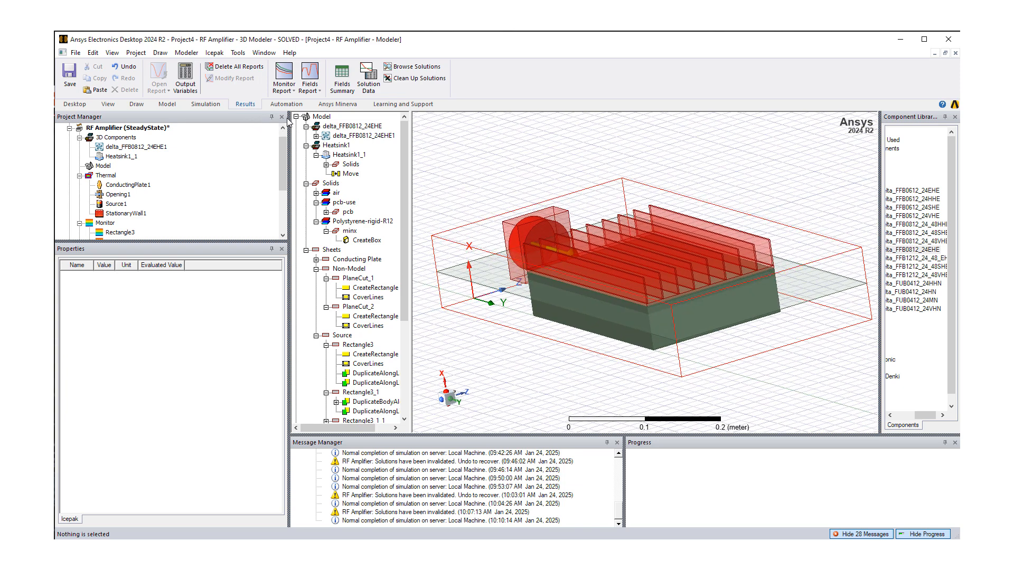
{"action": "scroll", "coordinate": [373, 221], "scroll_direction": "down", "scroll_amount": 1}
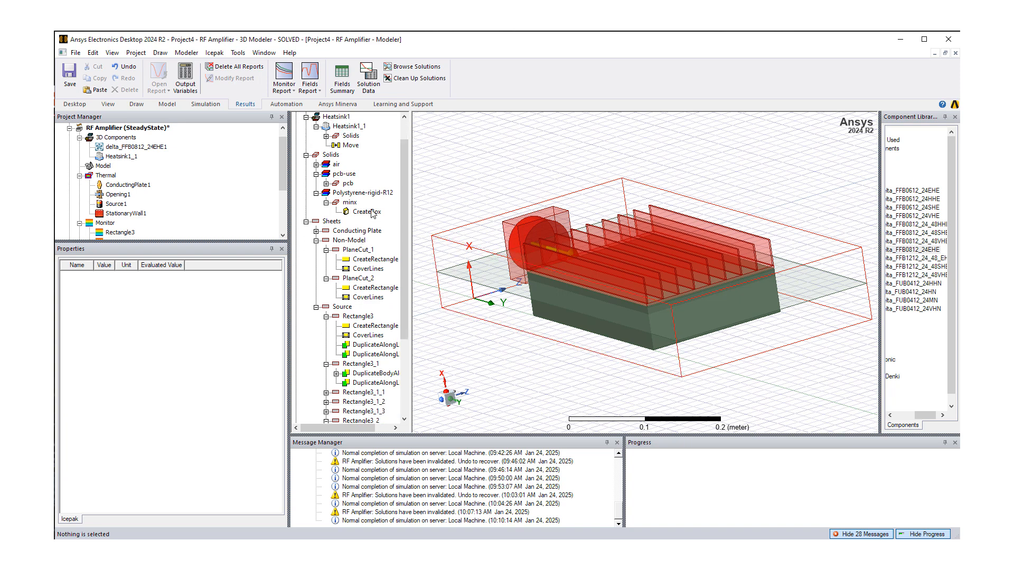
Plot Temperature on the surfaces only of Heatsink1_Base and all nine Heatsink1 pins, specifying the plot name Temperature1.
{"action": "scroll", "coordinate": [343, 157], "scroll_direction": "up", "scroll_amount": 1}
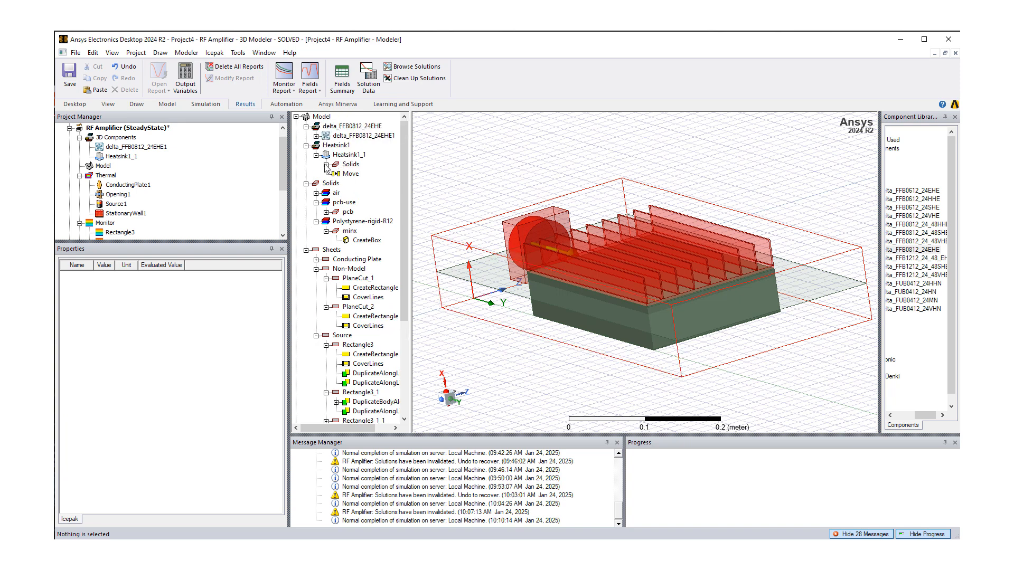
{"action": "left_click", "coordinate": [326, 164]}
{"action": "left_click", "coordinate": [336, 173]}
{"action": "left_click", "coordinate": [361, 183]}
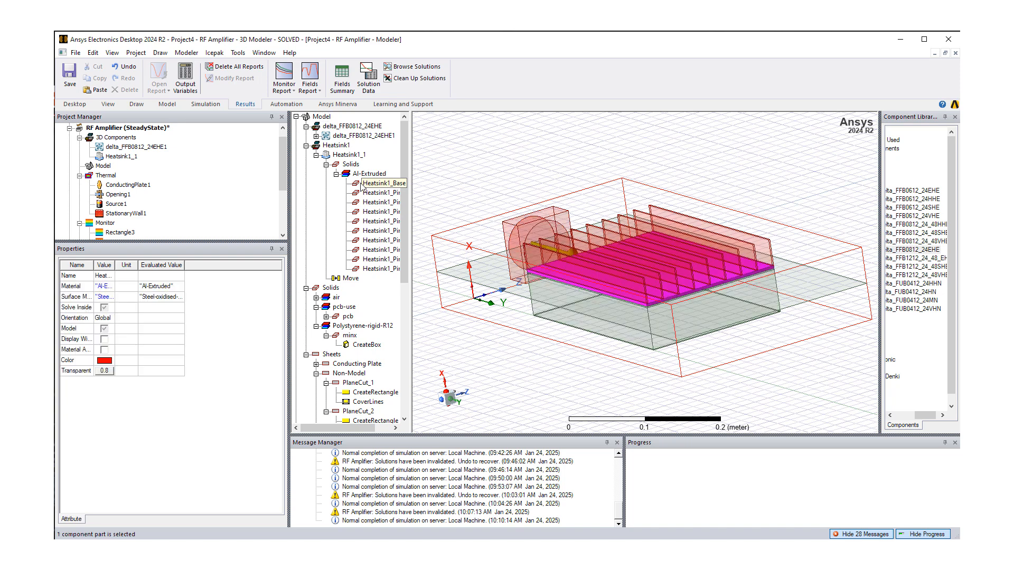
{"action": "left_click", "coordinate": [376, 268], "text": "shift"}
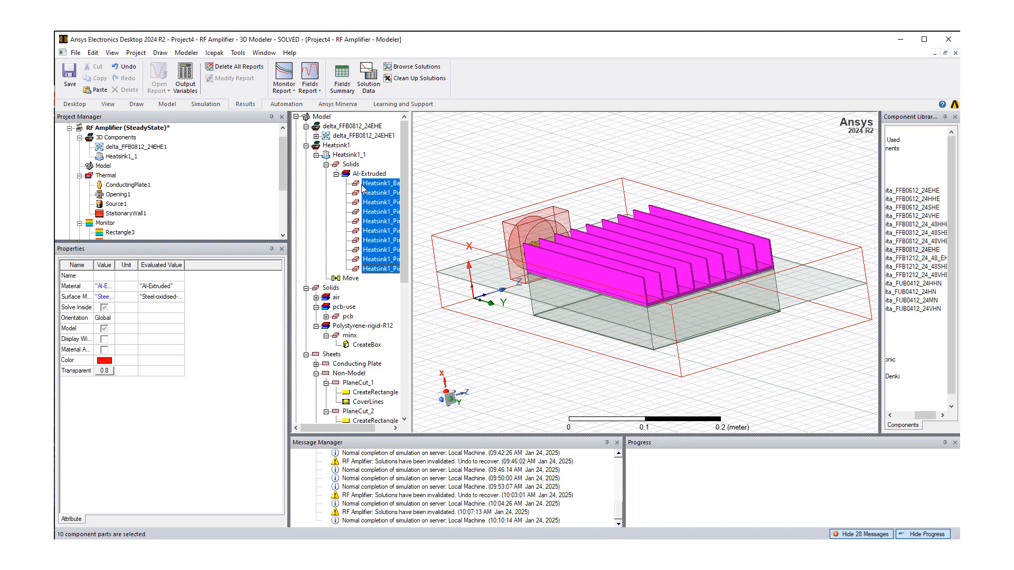
{"action": "right_click", "coordinate": [375, 214]}
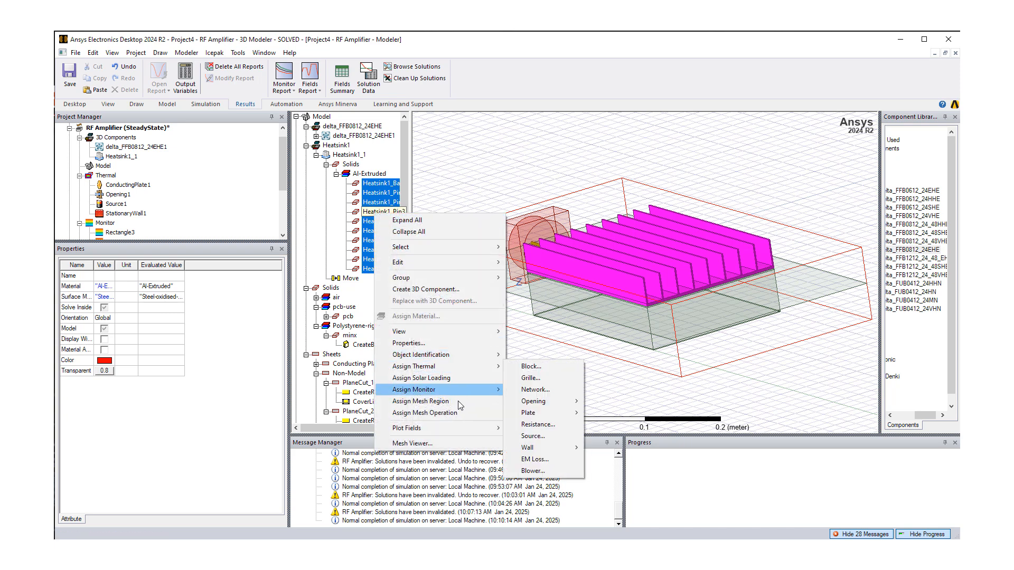
{"action": "mouse_move", "coordinate": [474, 431]}
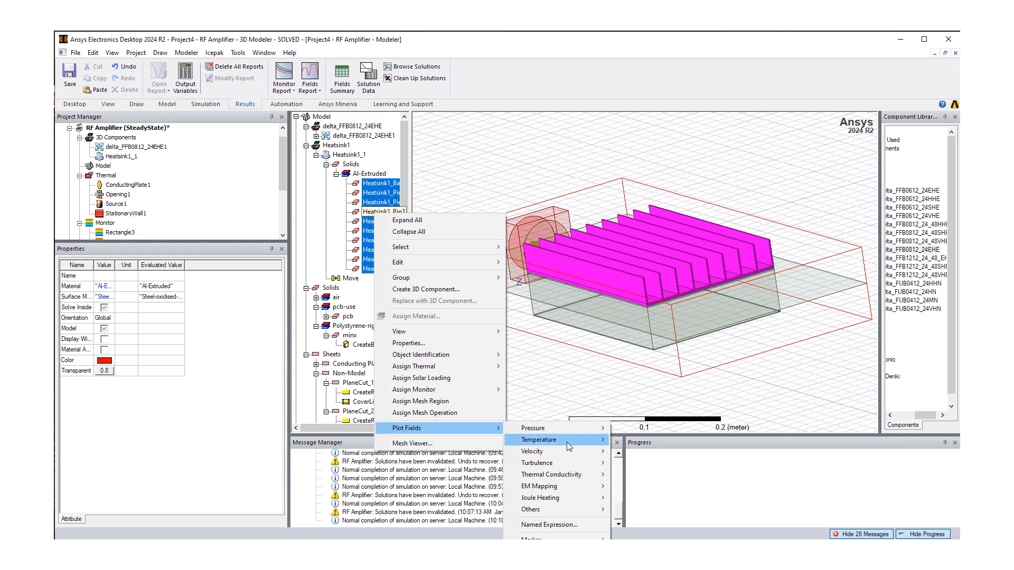
{"action": "mouse_move", "coordinate": [568, 446]}
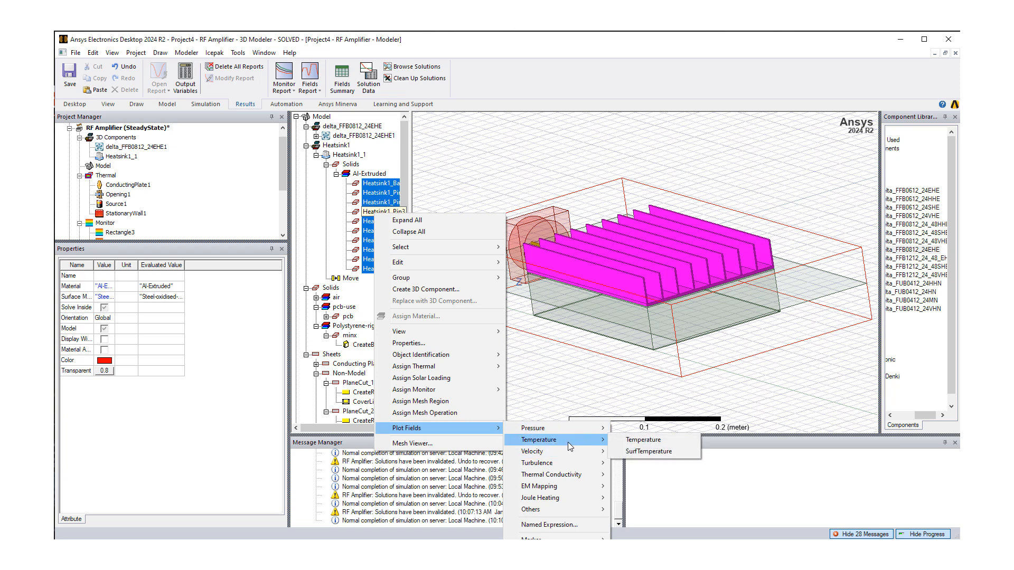
{"action": "left_click", "coordinate": [643, 440]}
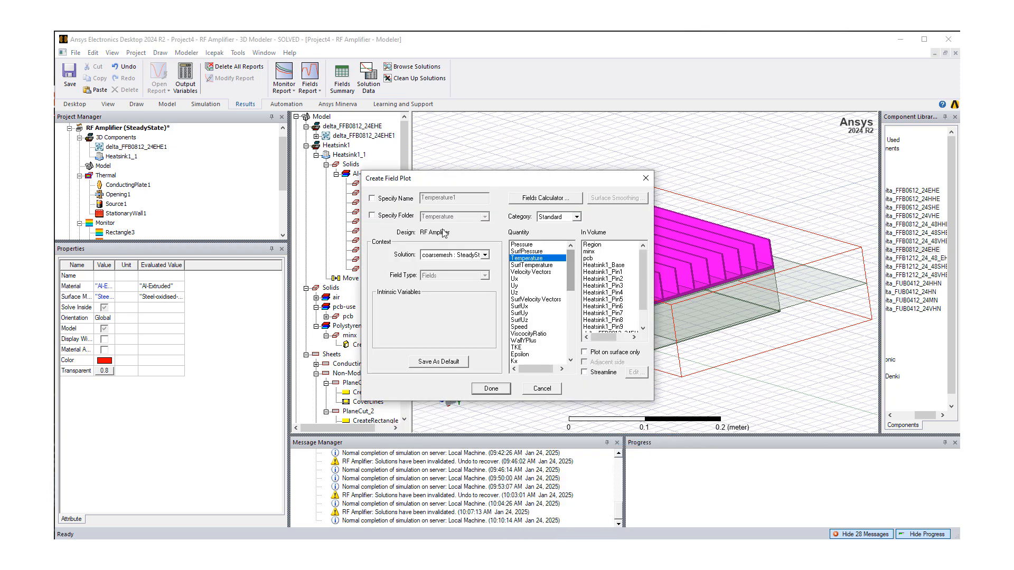
{"action": "left_click", "coordinate": [372, 198]}
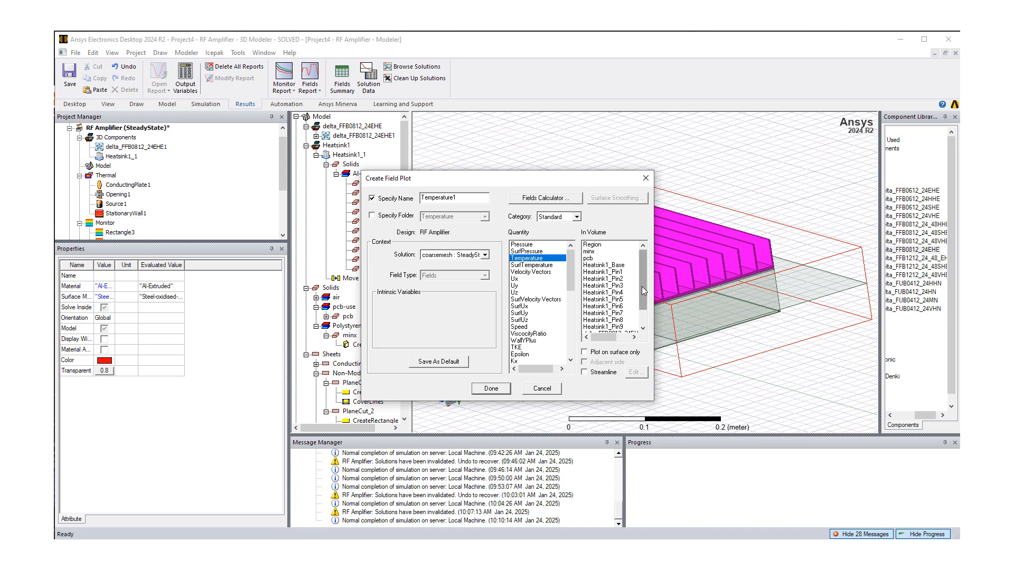
{"action": "left_click", "coordinate": [584, 352]}
{"action": "left_click", "coordinate": [487, 393]}
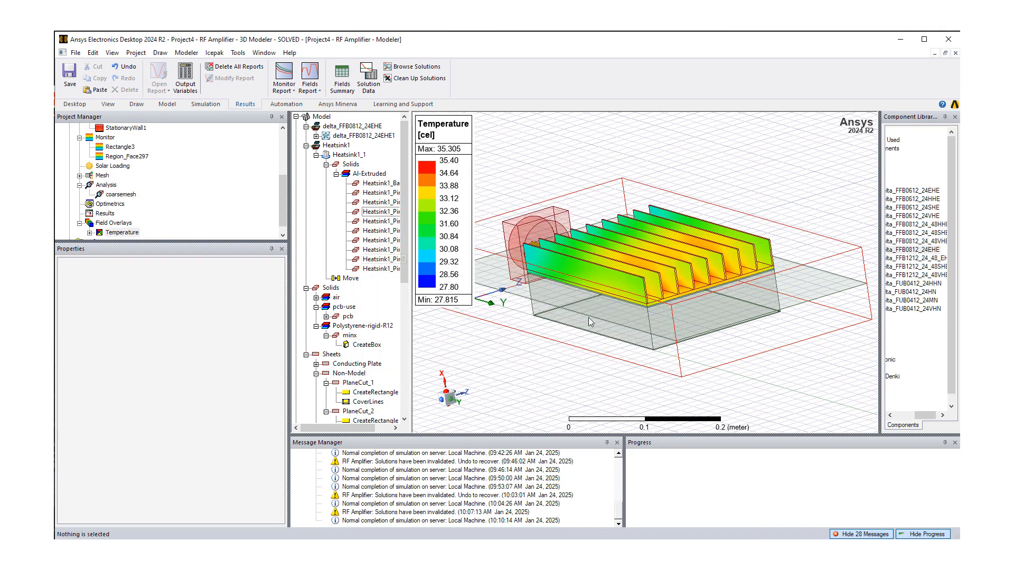
Examine the heatsink temperature contours on the underside at the sources, on the base between the fins and along the fins.
{"action": "mouse_move", "coordinate": [729, 290]}
{"action": "left_mouse_down", "text": "alt"}
{"action": "mouse_move", "coordinate": [742, 390]}
{"action": "mouse_move", "coordinate": [730, 428]}
{"action": "mouse_move", "coordinate": [665, 258]}
{"action": "mouse_move", "coordinate": [762, 450]}
{"action": "mouse_move", "coordinate": [741, 461]}
{"action": "mouse_move", "coordinate": [710, 465]}
{"action": "mouse_move", "coordinate": [703, 306]}
{"action": "left_mouse_up", "text": "alt"}
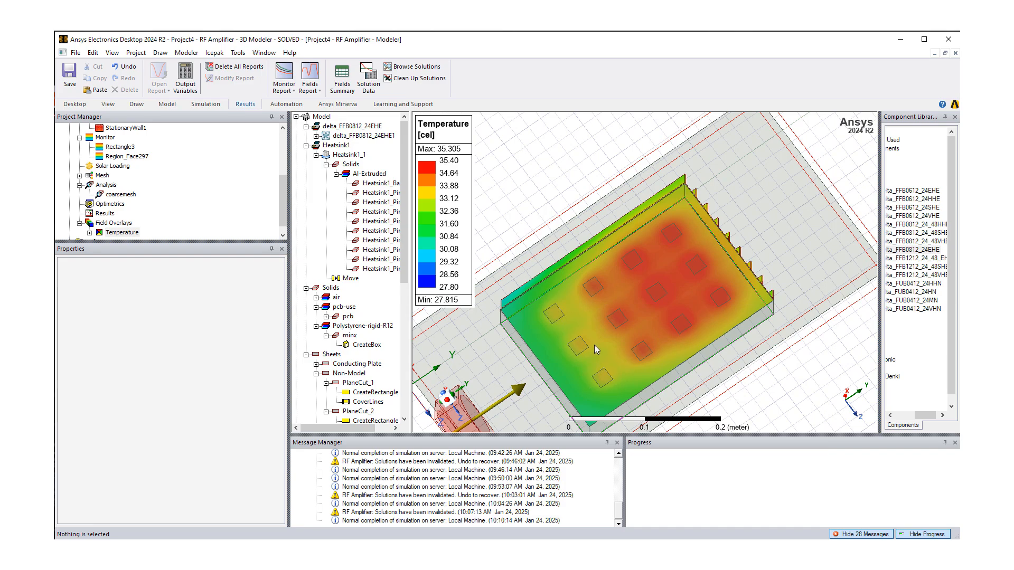
{"action": "middle_click_drag", "start_coordinate": [593, 341], "coordinate": [627, 358]}
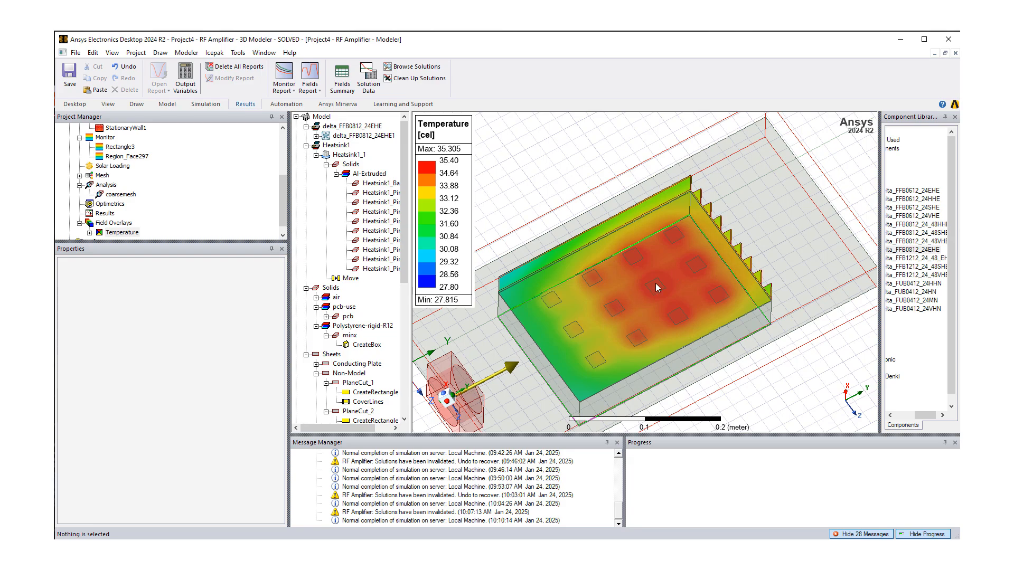
{"action": "mouse_move", "coordinate": [655, 283]}
{"action": "left_mouse_down", "text": "alt"}
{"action": "mouse_move", "coordinate": [701, 403]}
{"action": "mouse_move", "coordinate": [698, 488]}
{"action": "left_mouse_up", "text": "alt"}
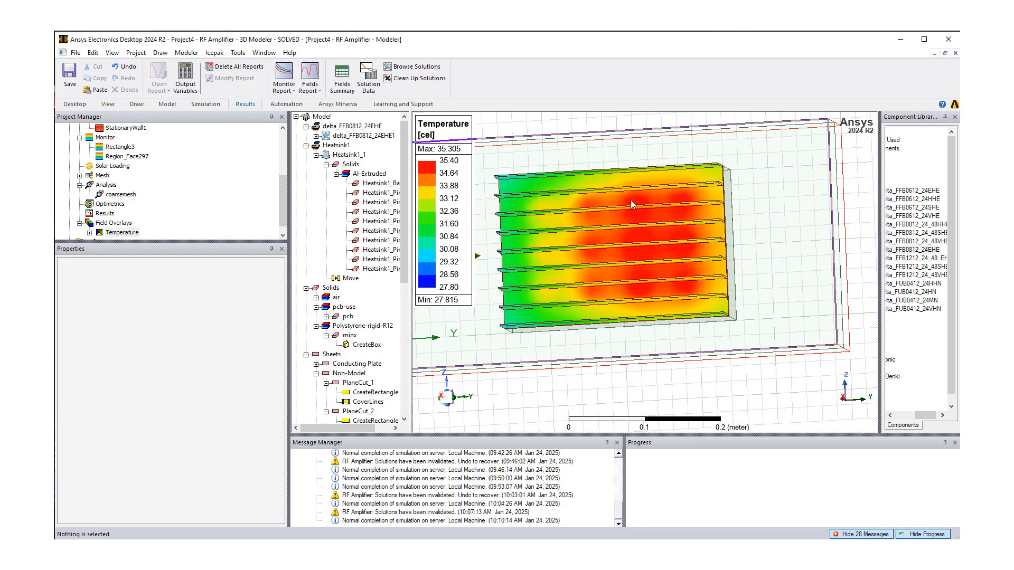
{"action": "left_click_drag", "start_coordinate": [648, 265], "coordinate": [693, 211], "text": "alt"}
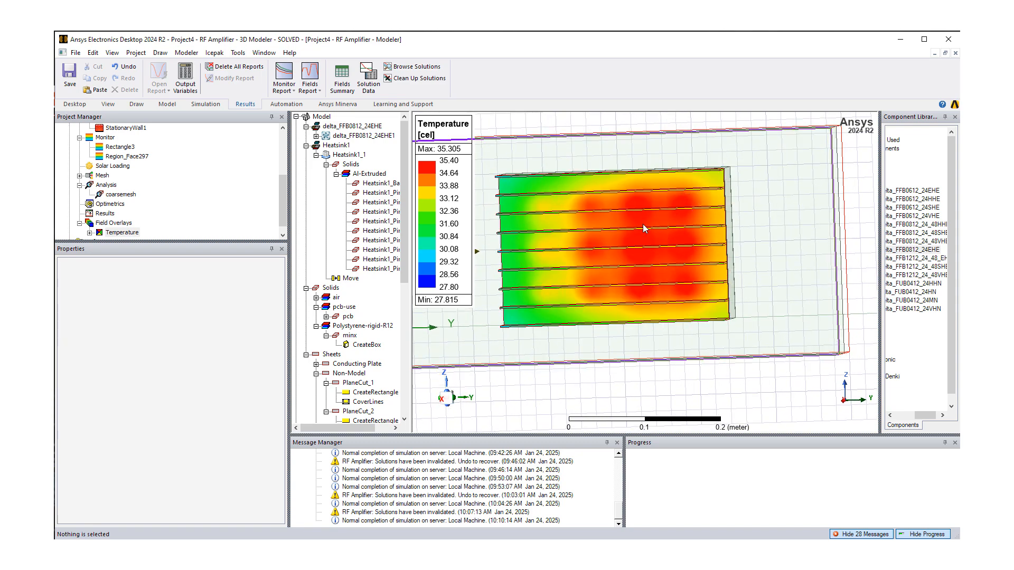
{"action": "mouse_move", "coordinate": [643, 224]}
{"action": "left_mouse_down", "text": "alt"}
{"action": "mouse_move", "coordinate": [650, 197]}
{"action": "mouse_move", "coordinate": [675, 287]}
{"action": "left_mouse_up", "text": "alt"}
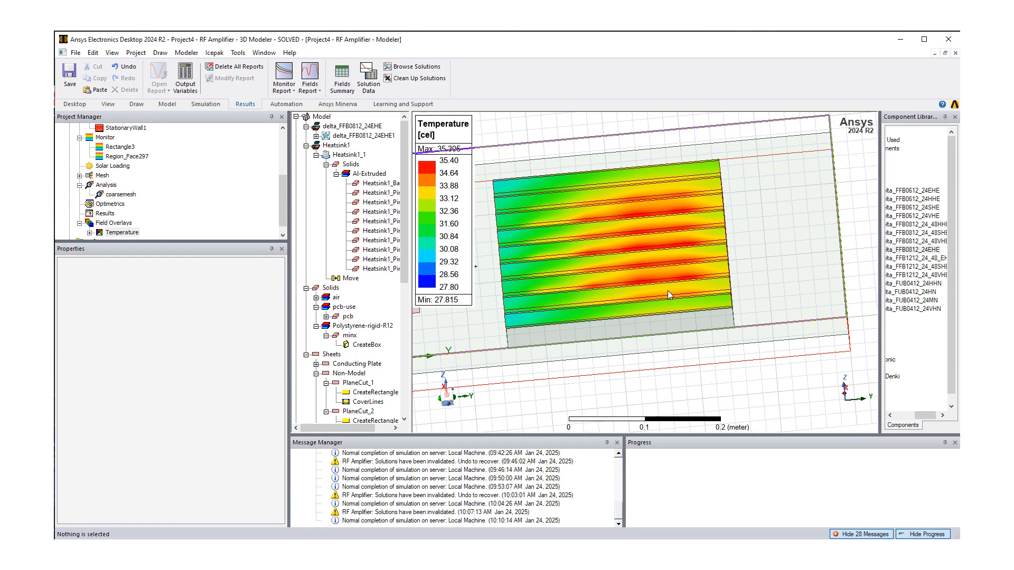
{"action": "left_click_drag", "start_coordinate": [663, 248], "coordinate": [674, 220], "text": "alt"}
{"action": "mouse_move", "coordinate": [632, 291]}
{"action": "left_mouse_down", "text": "alt"}
{"action": "mouse_move", "coordinate": [619, 264]}
{"action": "mouse_move", "coordinate": [601, 278]}
{"action": "left_mouse_up", "text": "alt"}
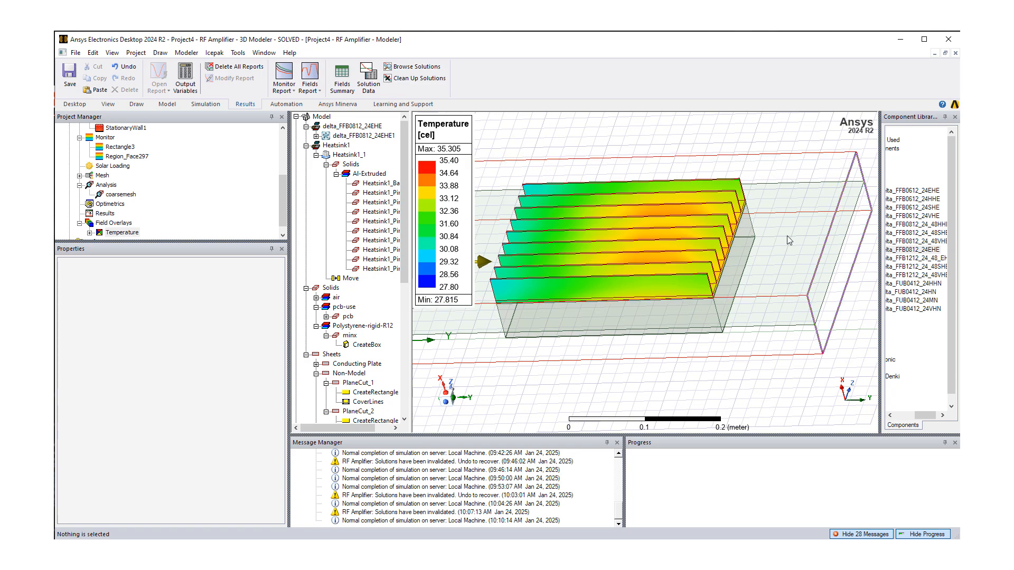
{"action": "mouse_move", "coordinate": [597, 227]}
{"action": "left_mouse_down", "text": "alt"}
{"action": "mouse_move", "coordinate": [583, 256]}
{"action": "mouse_move", "coordinate": [523, 260]}
{"action": "mouse_move", "coordinate": [554, 266]}
{"action": "mouse_move", "coordinate": [532, 290]}
{"action": "mouse_move", "coordinate": [591, 261]}
{"action": "mouse_move", "coordinate": [595, 147]}
{"action": "mouse_move", "coordinate": [544, 157]}
{"action": "mouse_move", "coordinate": [555, 204]}
{"action": "mouse_move", "coordinate": [662, 254]}
{"action": "mouse_move", "coordinate": [622, 266]}
{"action": "mouse_move", "coordinate": [651, 237]}
{"action": "mouse_move", "coordinate": [459, 160]}
{"action": "mouse_move", "coordinate": [584, 186]}
{"action": "mouse_move", "coordinate": [635, 285]}
{"action": "mouse_move", "coordinate": [663, 266]}
{"action": "mouse_move", "coordinate": [724, 311]}
{"action": "left_mouse_up", "text": "alt"}
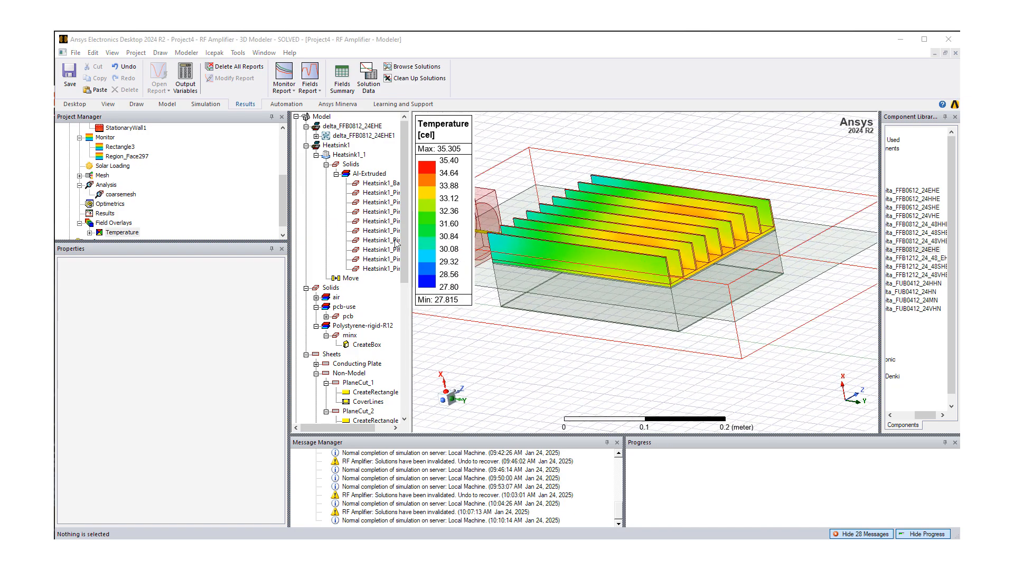
{"action": "left_click_drag", "start_coordinate": [615, 270], "coordinate": [589, 283], "text": "alt"}
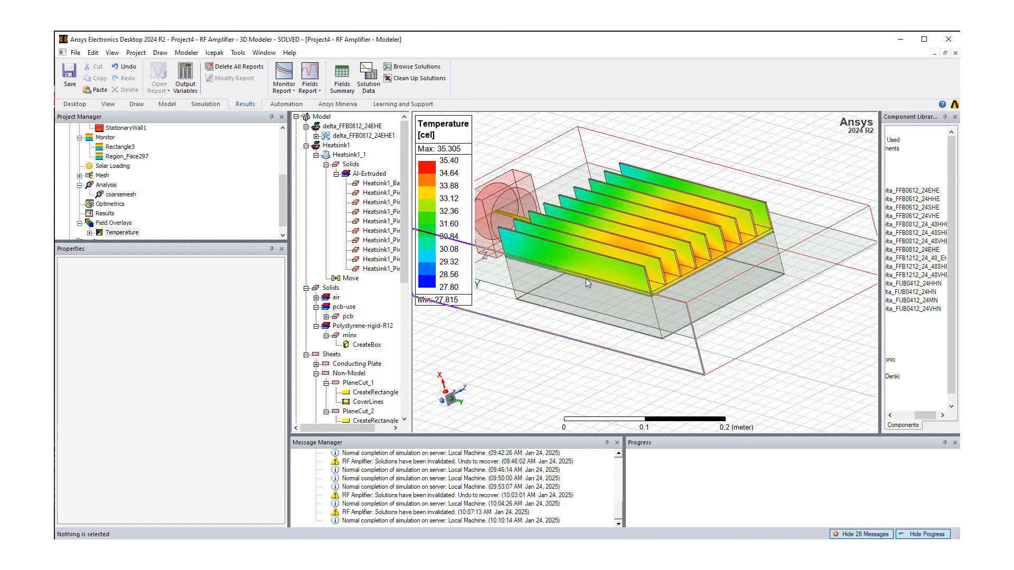
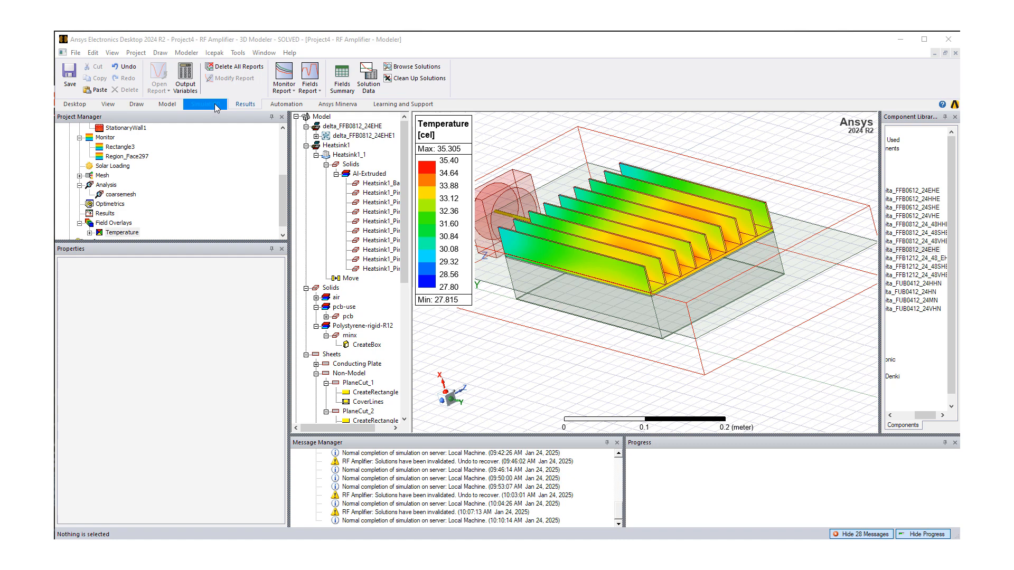
Start a new plane cut from the reporting toolkit, name it yplane and position it as Y Plane through Center.
{"action": "left_click", "coordinate": [213, 53]}
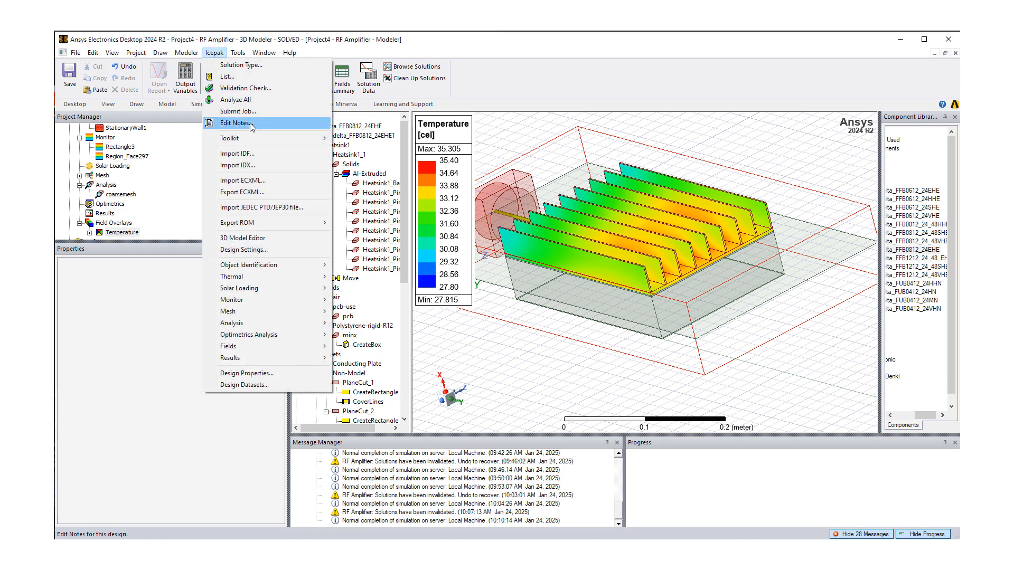
{"action": "mouse_move", "coordinate": [249, 141]}
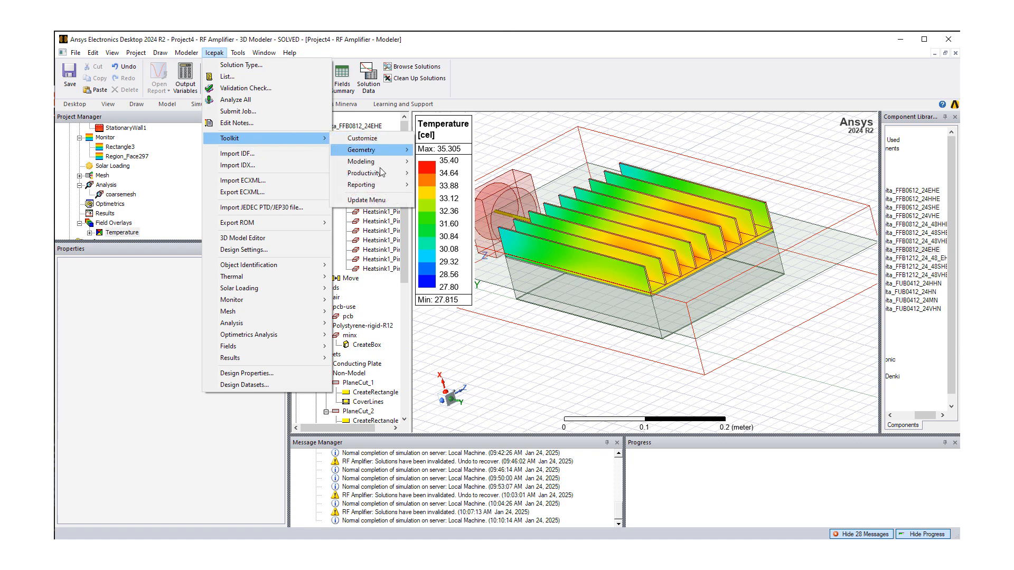
{"action": "mouse_move", "coordinate": [380, 188]}
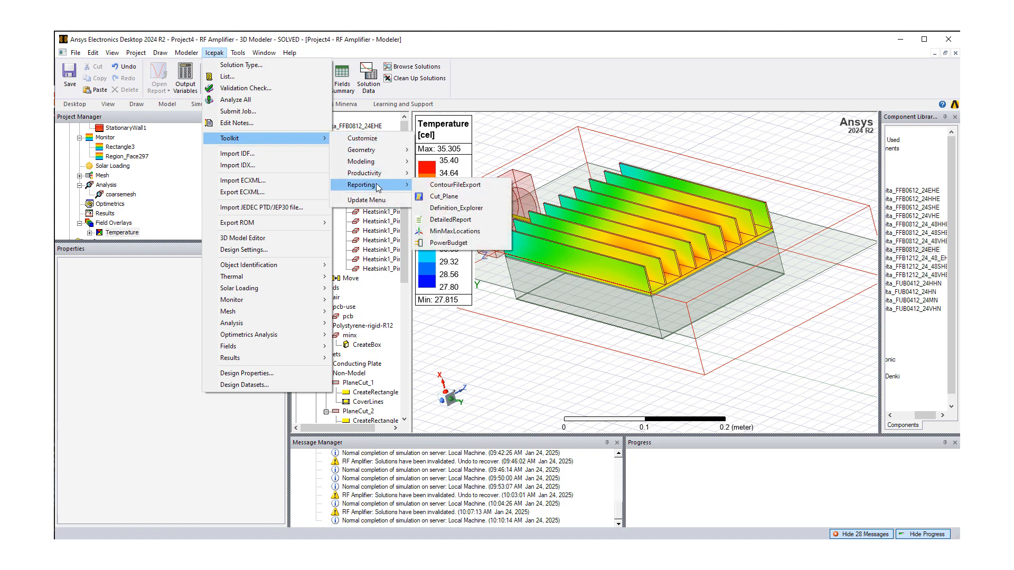
{"action": "left_click", "coordinate": [440, 199]}
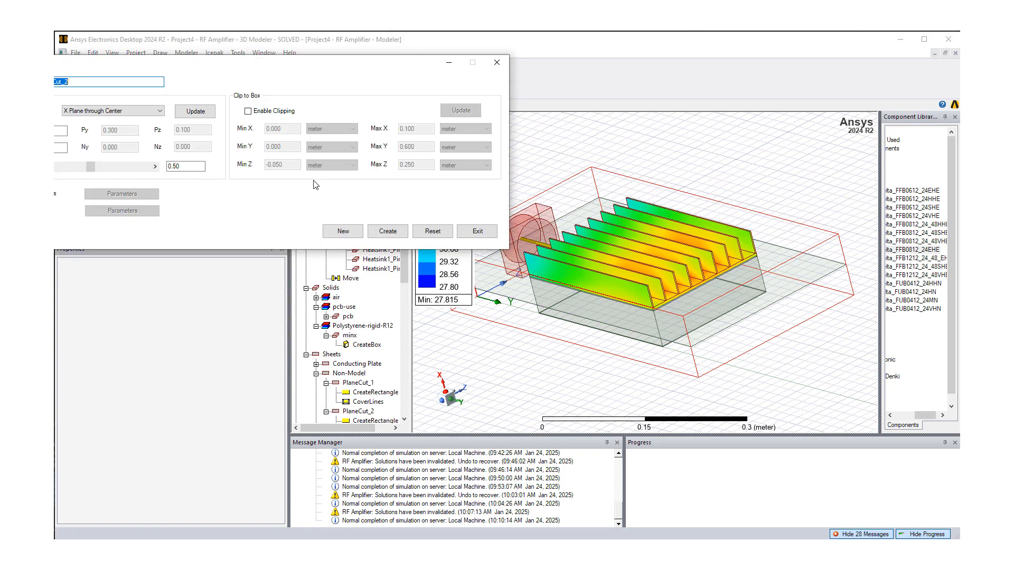
{"action": "left_click_drag", "start_coordinate": [182, 68], "coordinate": [334, 149]}
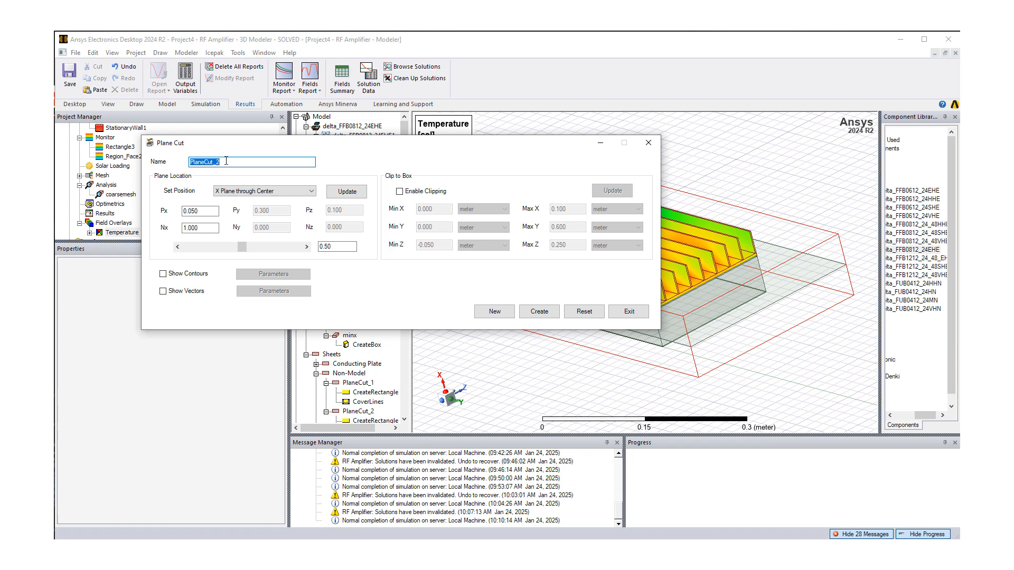
{"action": "type", "text": "yplane"}
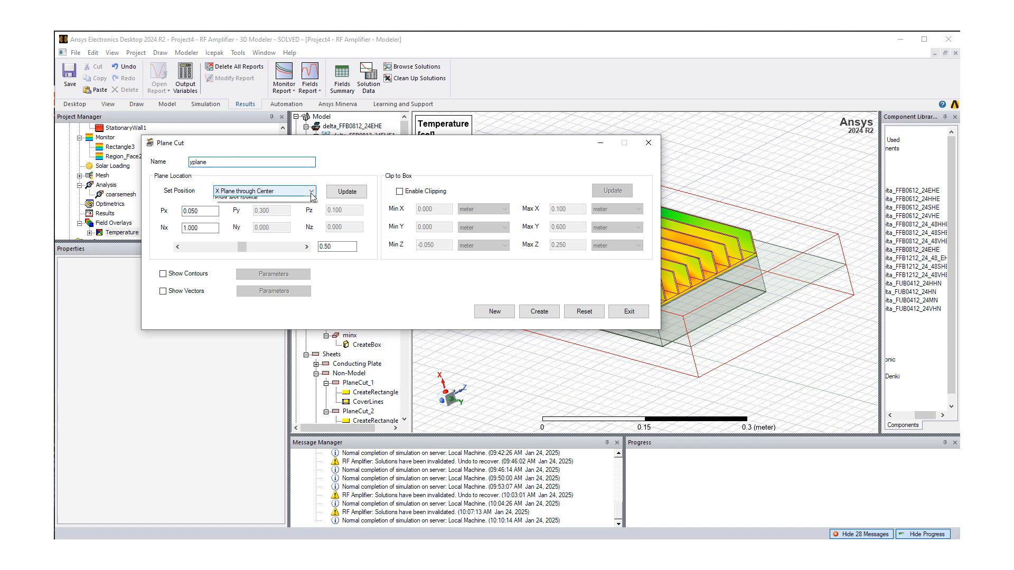
{"action": "left_click", "coordinate": [290, 192]}
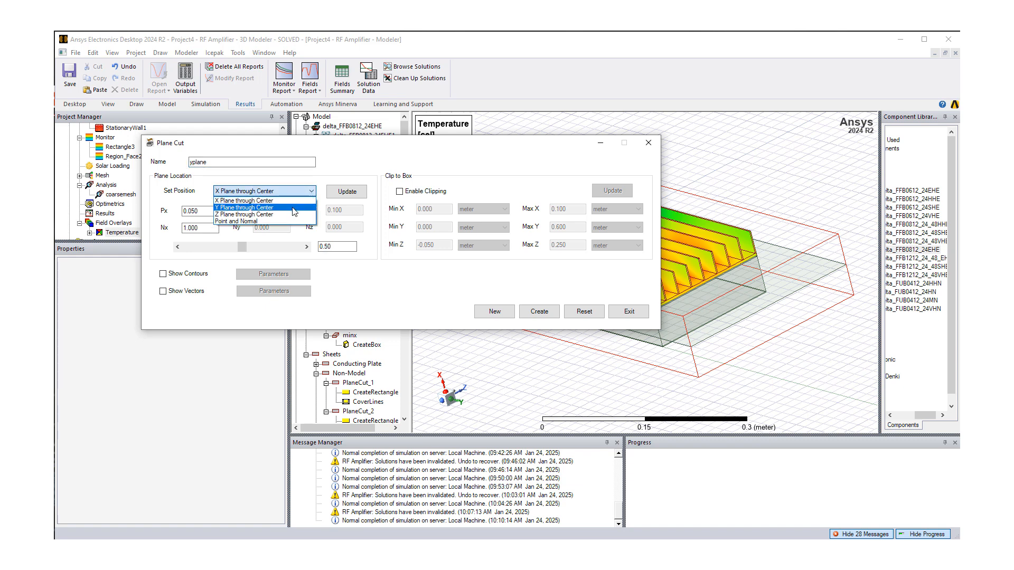
{"action": "left_click", "coordinate": [294, 208]}
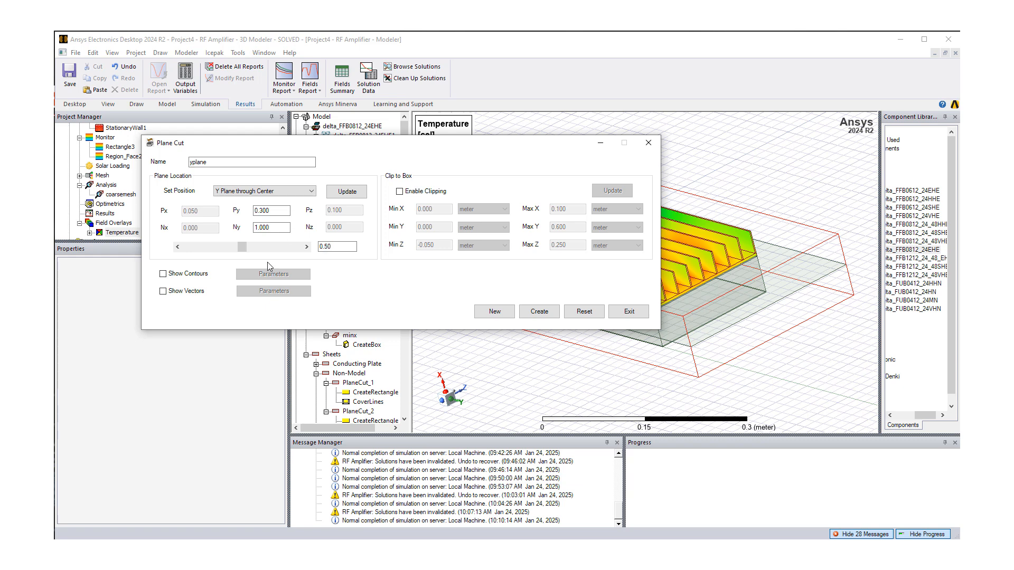
Enable Temperature contours for the yplane cut, create it and exit the plane cut tool.
{"action": "left_click", "coordinate": [163, 275]}
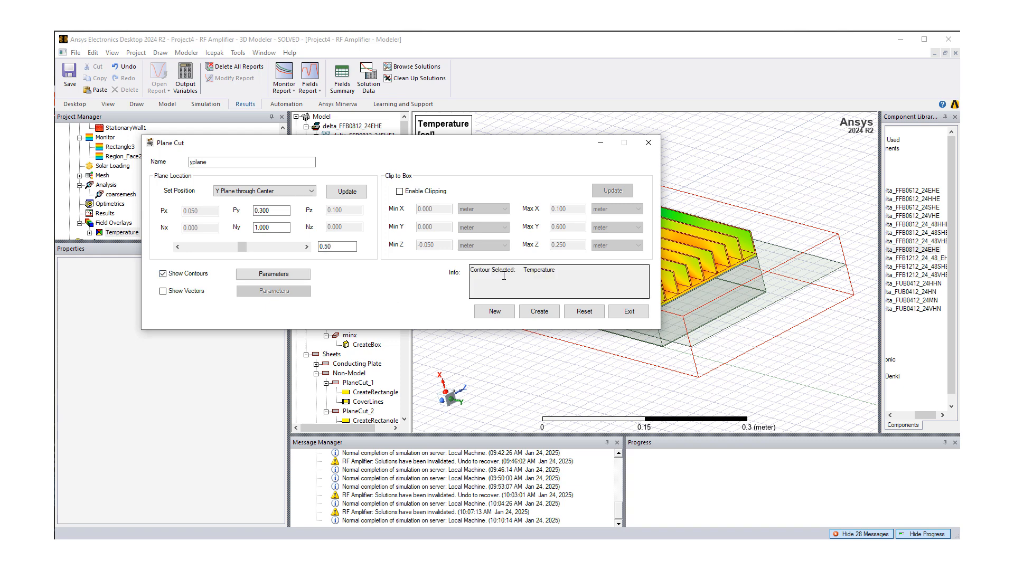
{"action": "left_click", "coordinate": [528, 273]}
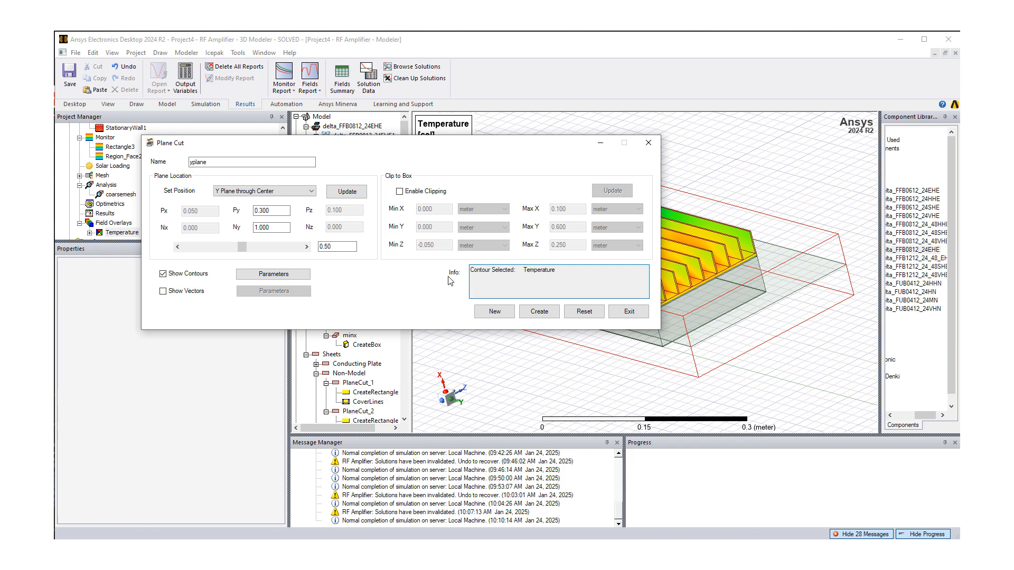
{"action": "left_click", "coordinate": [536, 312]}
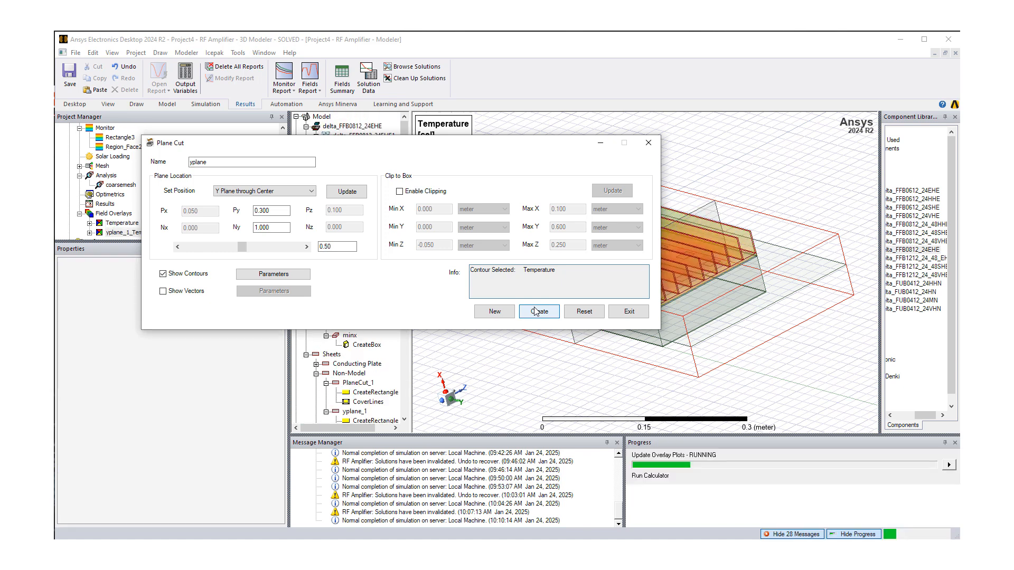
{"action": "left_click_drag", "start_coordinate": [452, 143], "coordinate": [361, 371]}
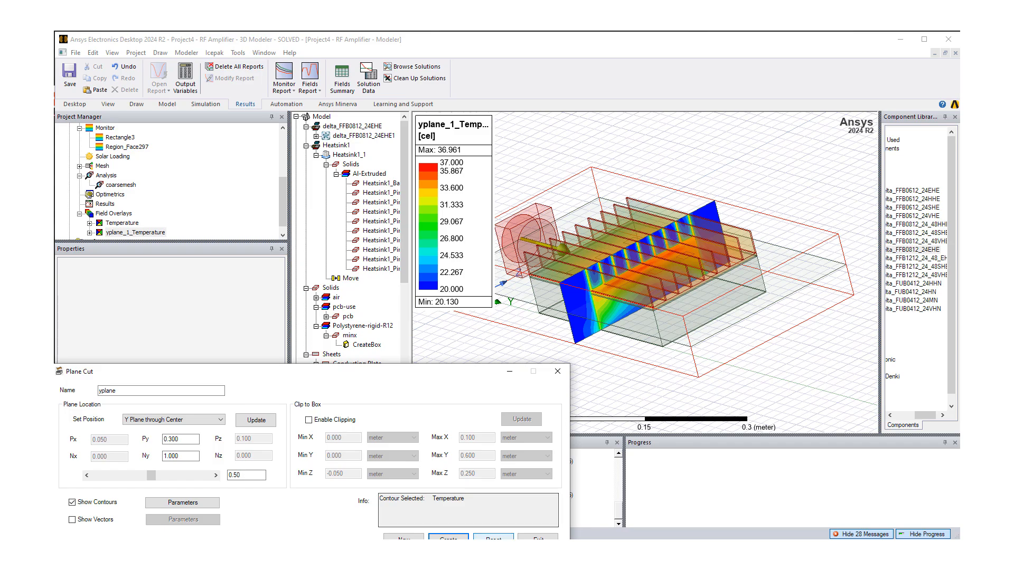
{"action": "left_click", "coordinate": [538, 537]}
Examine the temperature contours on the Y plane cut through the fins, base and enclosure below, face-on and from above.
{"action": "left_click_drag", "start_coordinate": [608, 243], "coordinate": [622, 357], "text": "alt"}
{"action": "scroll", "coordinate": [622, 358], "scroll_direction": "up", "scroll_amount": 5}
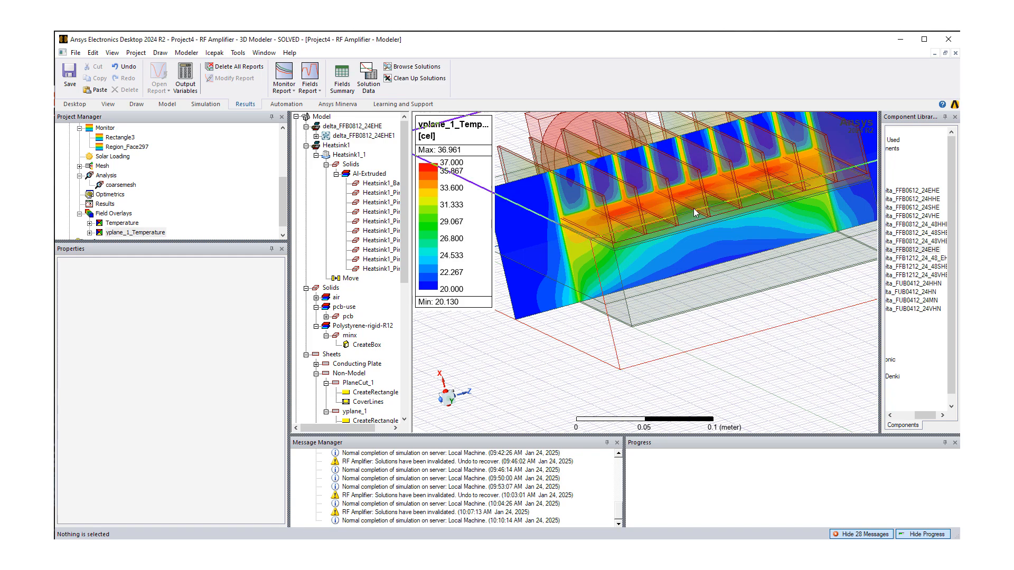
{"action": "left_click_drag", "start_coordinate": [765, 245], "coordinate": [723, 261], "text": "alt"}
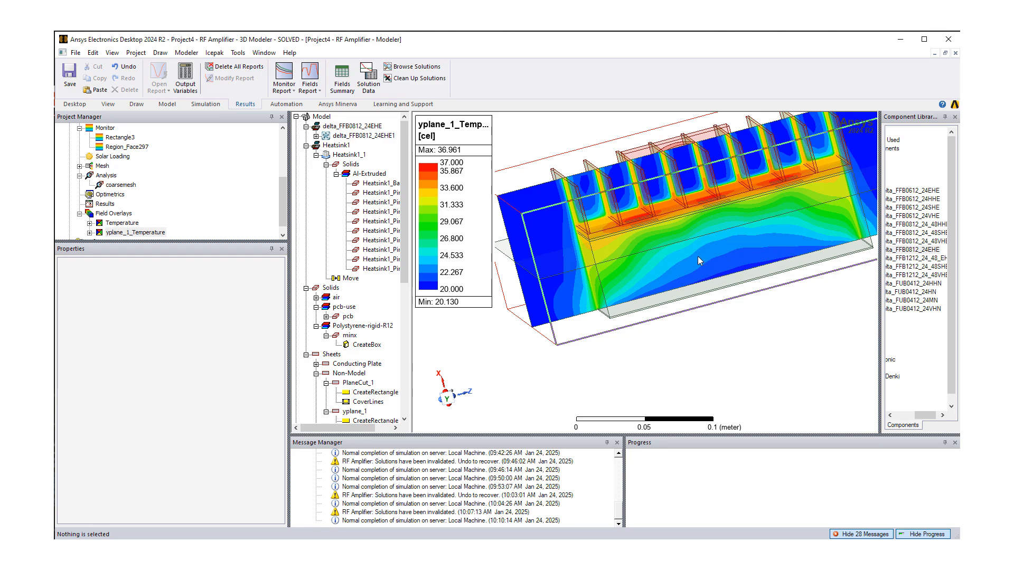
{"action": "mouse_move", "coordinate": [698, 255]}
{"action": "left_mouse_down", "text": "alt"}
{"action": "mouse_move", "coordinate": [692, 265]}
{"action": "mouse_move", "coordinate": [681, 259]}
{"action": "left_mouse_up", "text": "alt"}
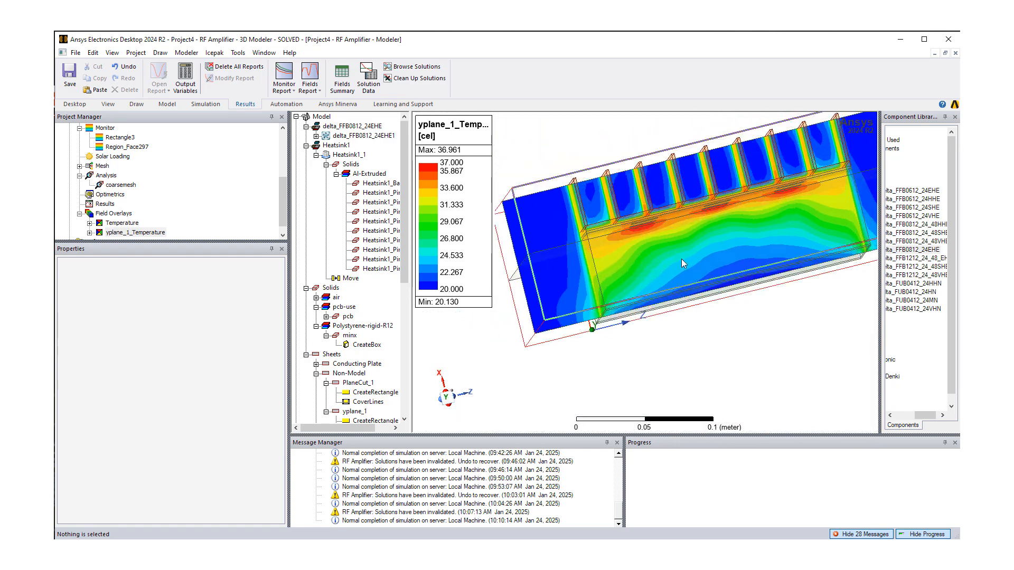
{"action": "left_click_drag", "start_coordinate": [643, 223], "coordinate": [642, 224], "text": "alt"}
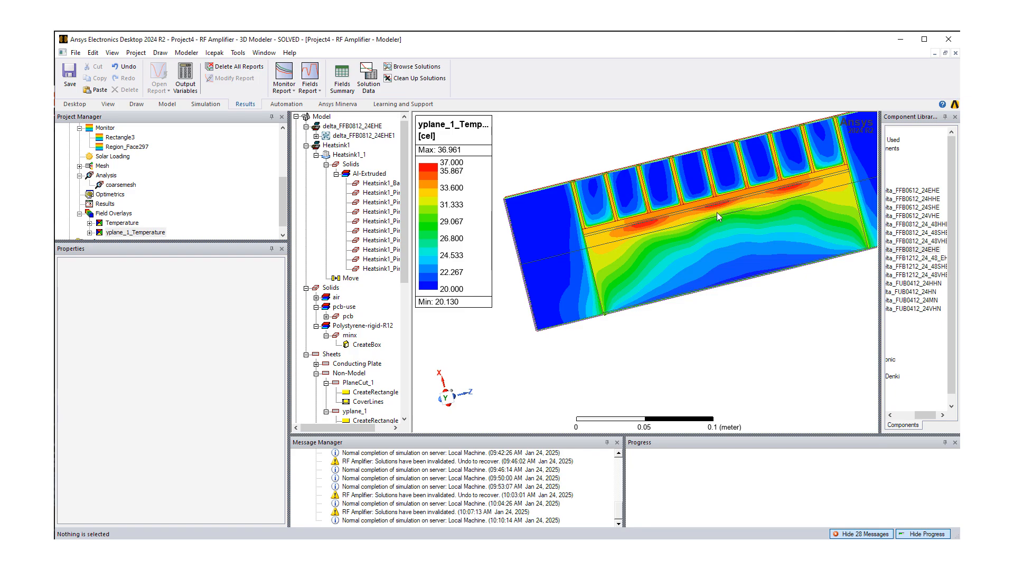
{"action": "left_click_drag", "start_coordinate": [717, 212], "coordinate": [560, 199], "text": "alt"}
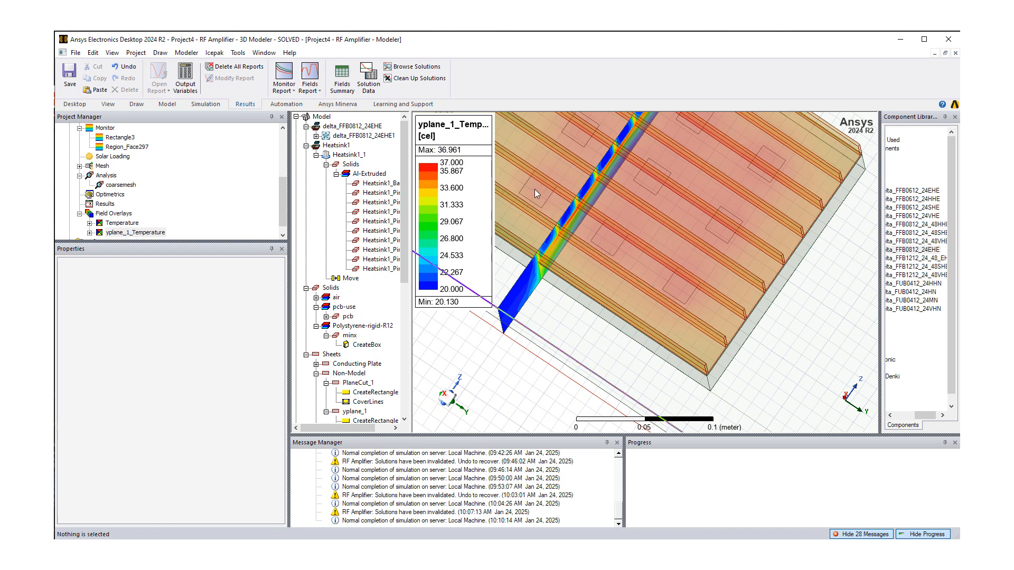
Examine the Y plane temperature contours in the heatsink base near the sources and around the fin roots, close up and in overall view.
{"action": "left_click_drag", "start_coordinate": [575, 223], "coordinate": [637, 275], "text": "alt"}
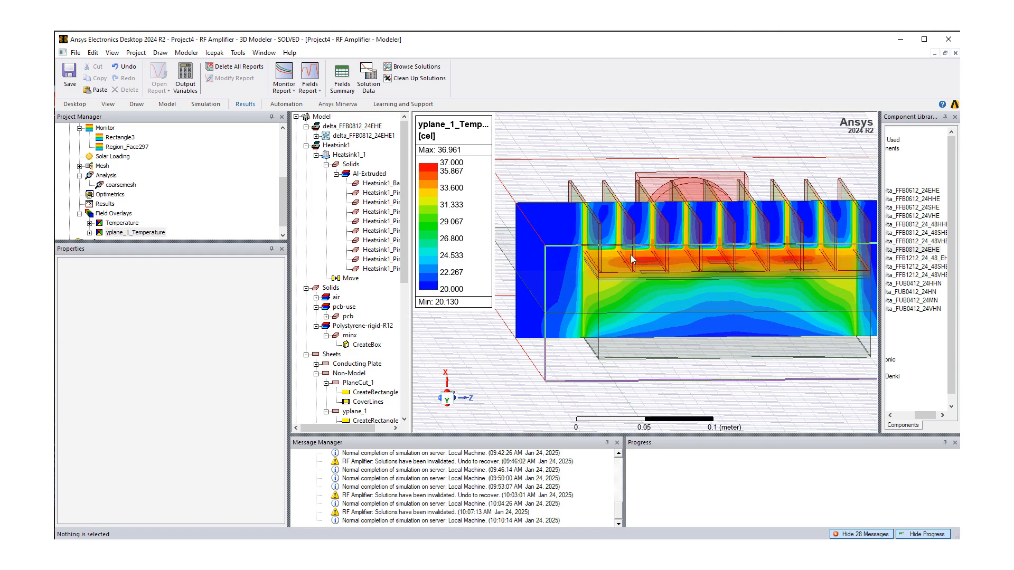
{"action": "scroll", "coordinate": [619, 272], "scroll_direction": "up", "scroll_amount": 5}
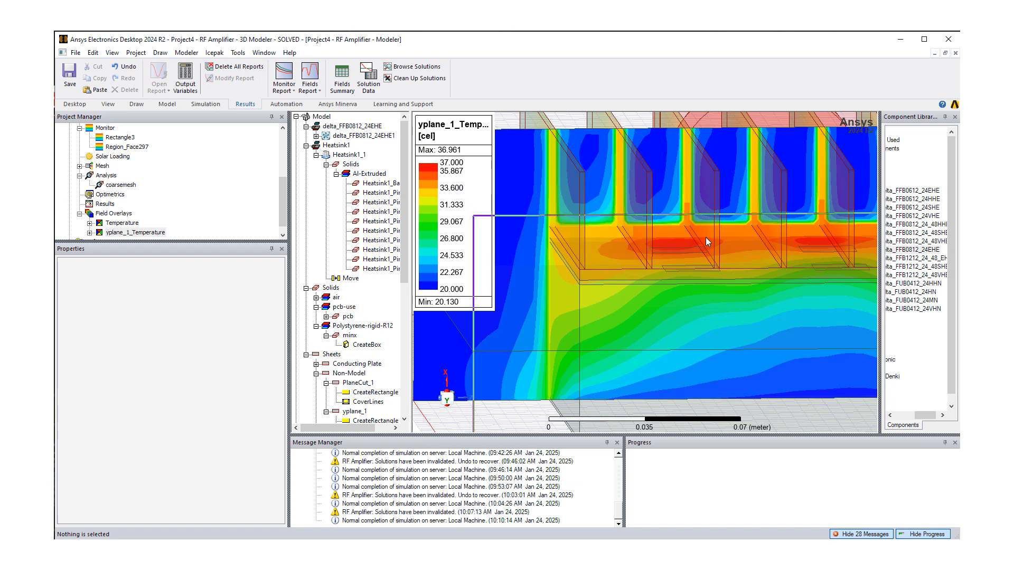
{"action": "scroll", "coordinate": [705, 238], "scroll_direction": "down", "scroll_amount": 4}
{"action": "middle_click_drag", "start_coordinate": [703, 235], "coordinate": [713, 291]}
{"action": "scroll", "coordinate": [732, 270], "scroll_direction": "down", "scroll_amount": 5}
{"action": "scroll", "coordinate": [695, 289], "scroll_direction": "down", "scroll_amount": 3}
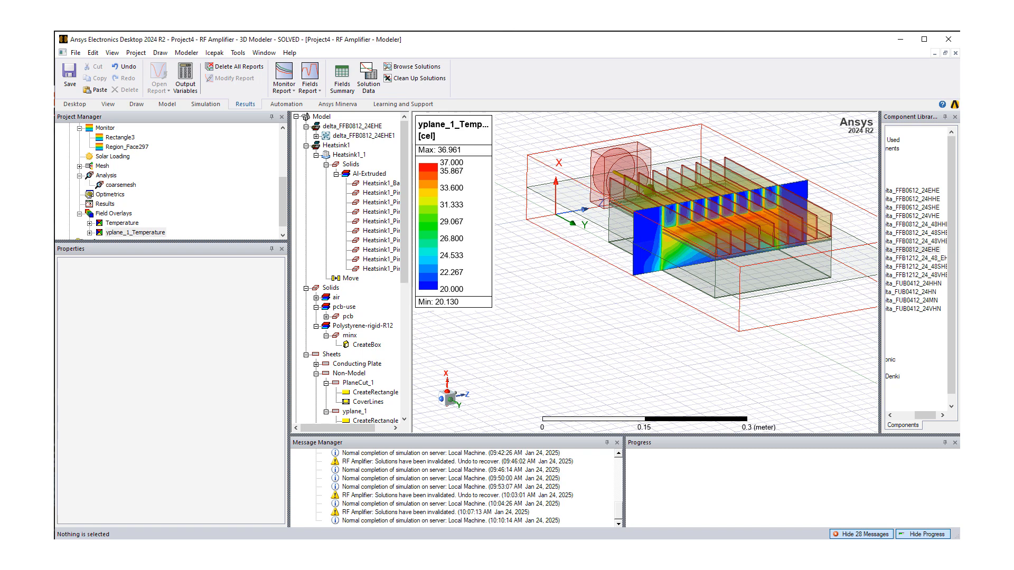
{"action": "scroll", "coordinate": [206, 224], "scroll_direction": "down", "scroll_amount": 1}
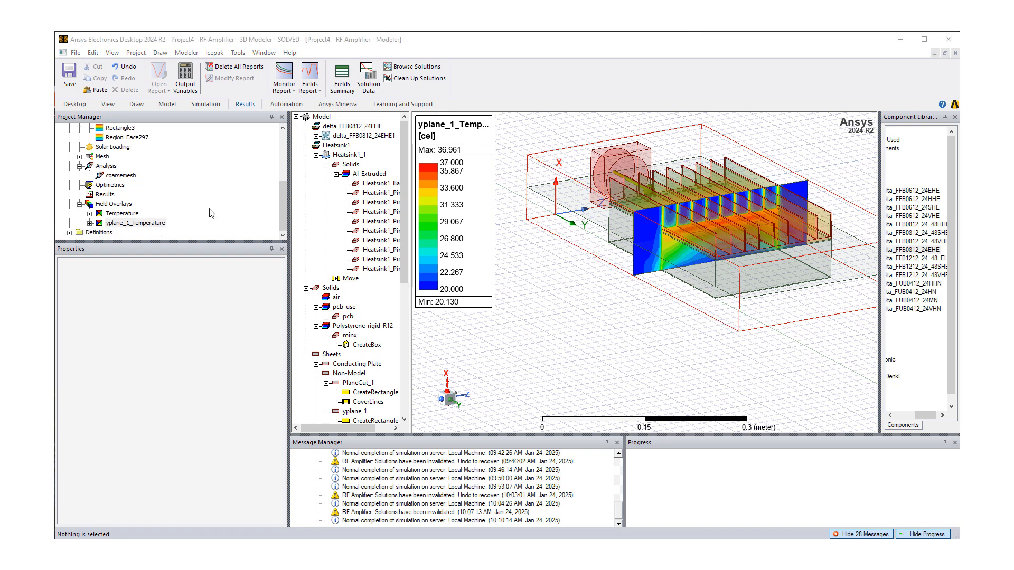
Compare the heatsink surface temperature plot with the yplane temperature plot by displaying each overlay in turn.
{"action": "left_click", "coordinate": [90, 213]}
{"action": "left_click", "coordinate": [132, 222]}
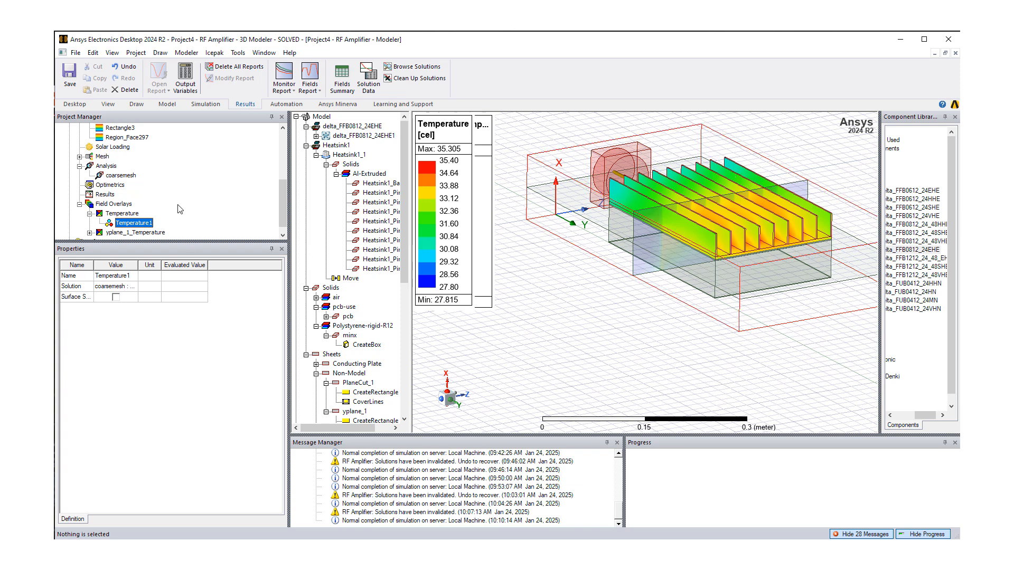
{"action": "scroll", "coordinate": [180, 209], "scroll_direction": "down", "scroll_amount": 1}
{"action": "left_click", "coordinate": [90, 223]}
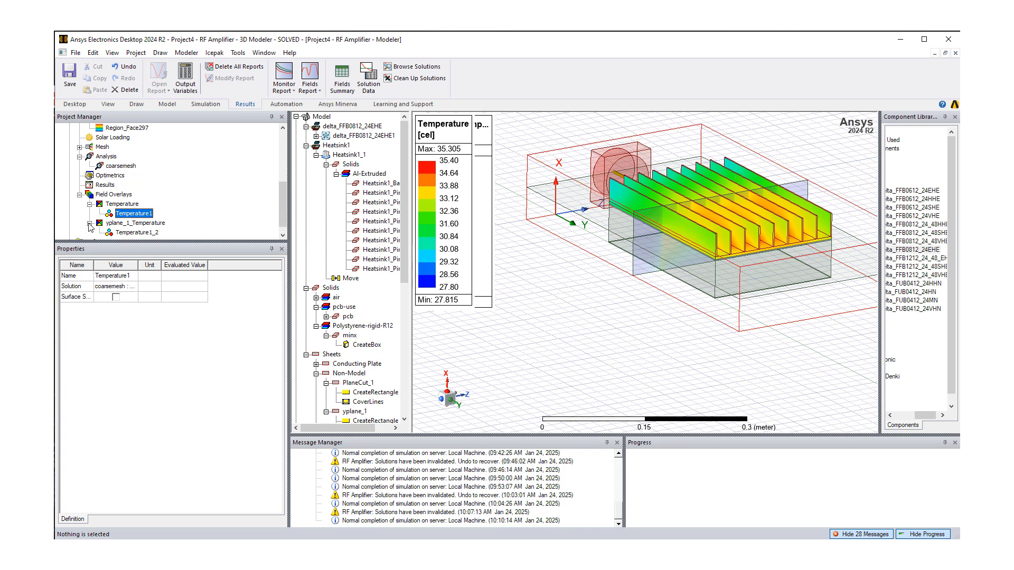
{"action": "left_click", "coordinate": [137, 233]}
{"action": "left_click_drag", "start_coordinate": [713, 248], "coordinate": [687, 281], "text": "alt"}
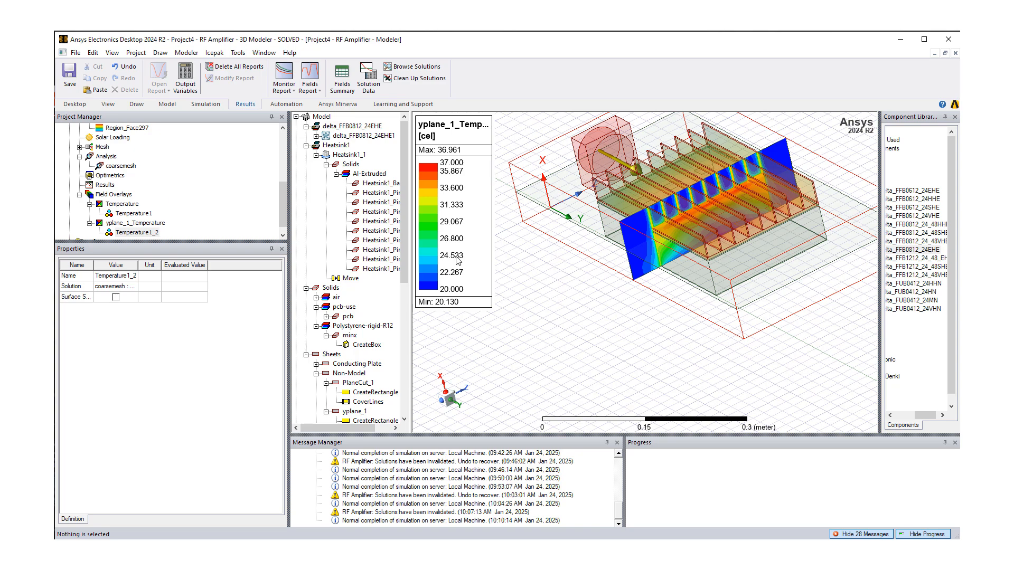
{"action": "scroll", "coordinate": [634, 312], "scroll_direction": "up", "scroll_amount": 3}
{"action": "scroll", "coordinate": [631, 307], "scroll_direction": "down", "scroll_amount": 5}
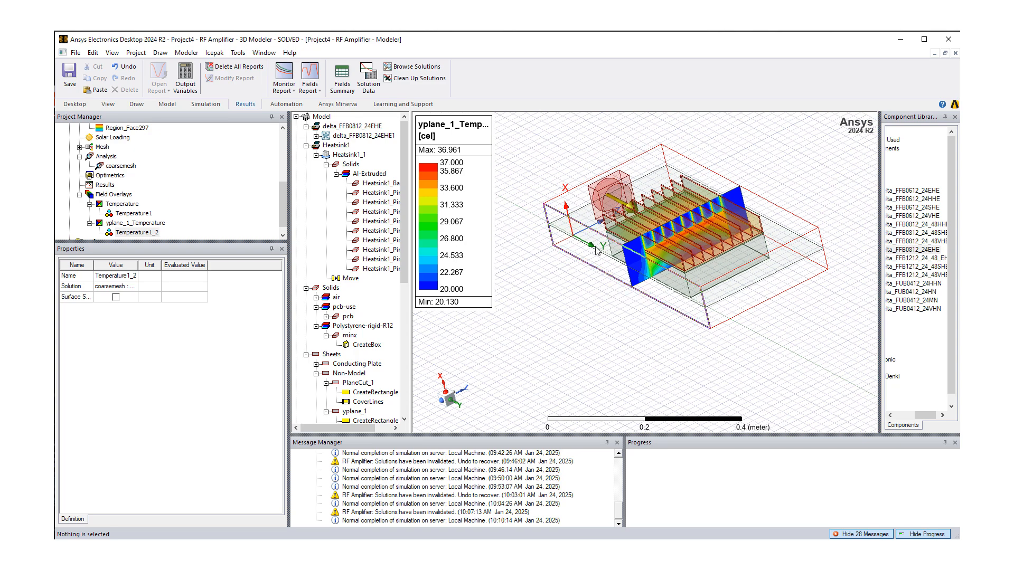
{"action": "scroll", "coordinate": [597, 243], "scroll_direction": "up", "scroll_amount": 1}
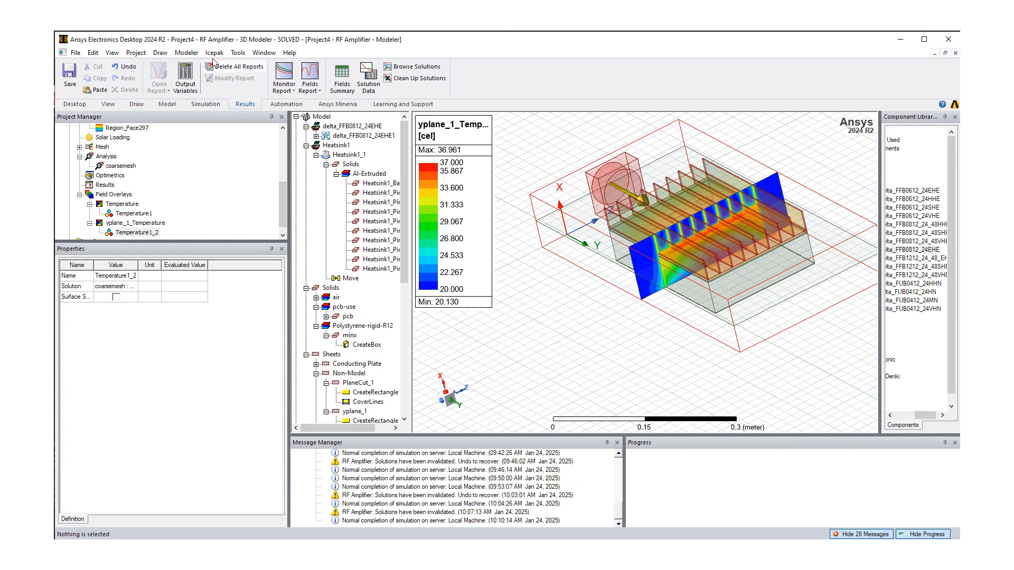
Try to create a plane cut named xplane at X Plane through Center with Velocity Vector vectors, and exit the plane cut tool.
{"action": "left_click", "coordinate": [213, 52]}
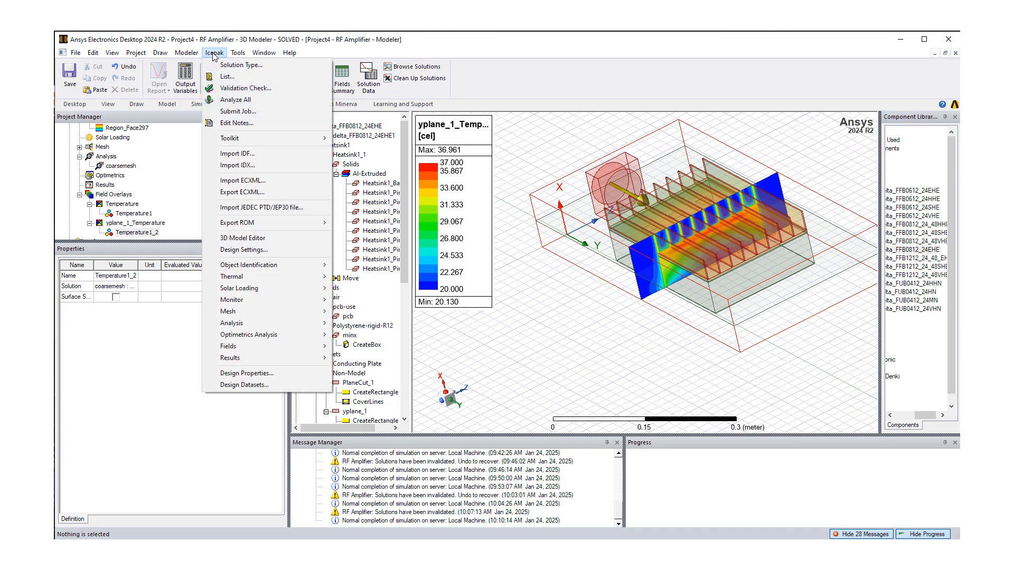
{"action": "mouse_move", "coordinate": [288, 138]}
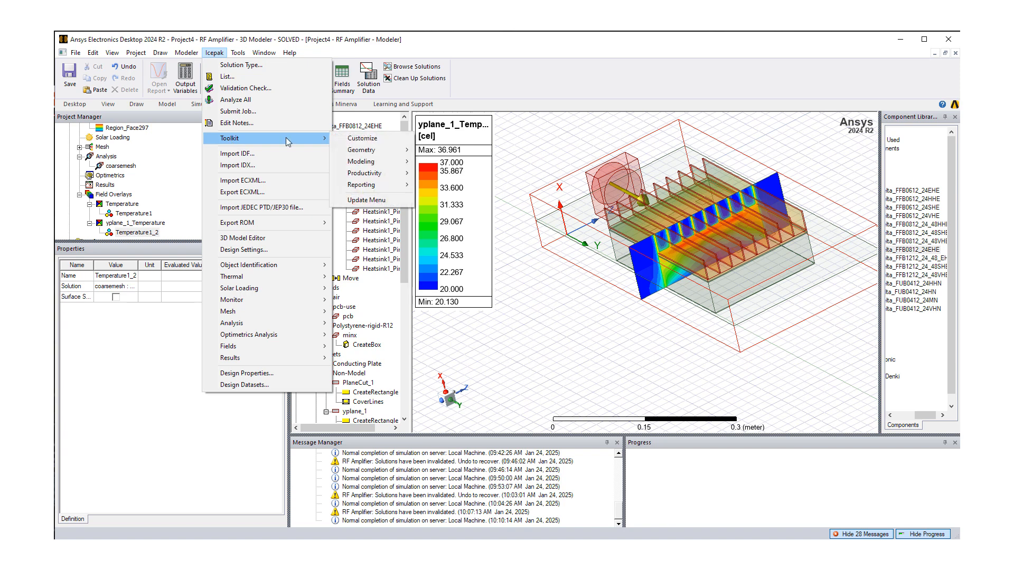
{"action": "mouse_move", "coordinate": [387, 192]}
{"action": "left_click", "coordinate": [446, 198]}
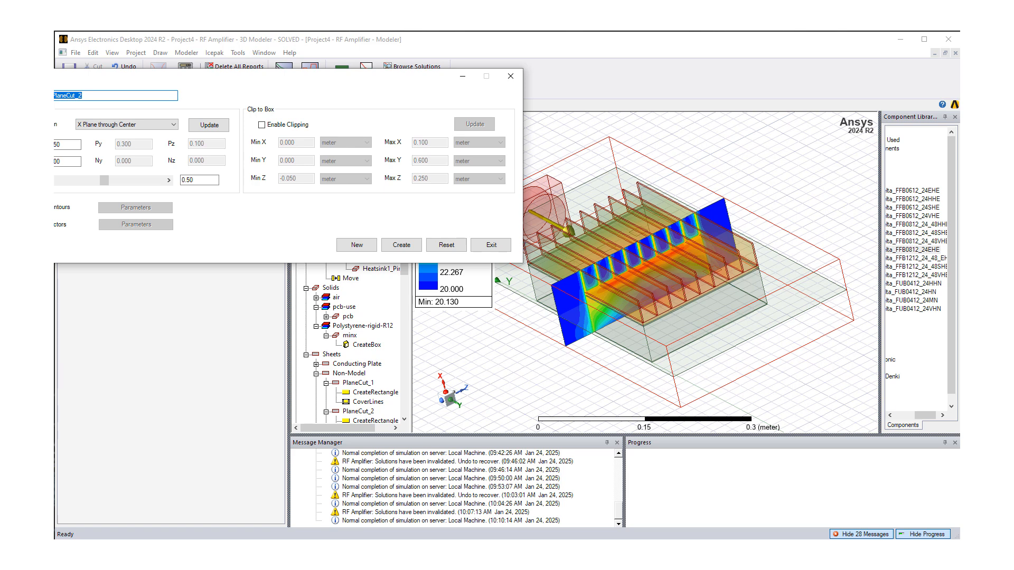
{"action": "key", "text": "BackSpace"}
{"action": "left_click", "coordinate": [55, 224]}
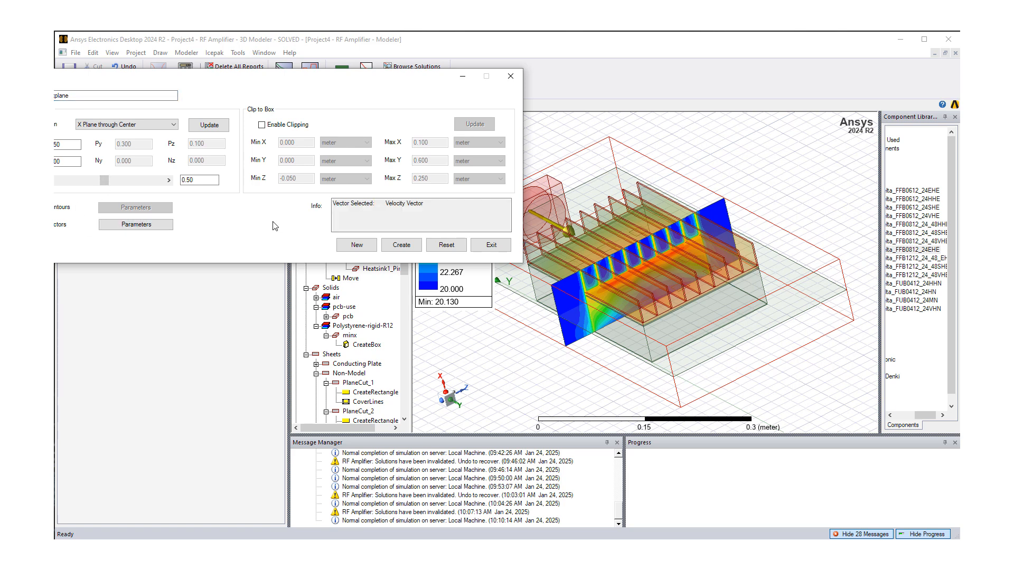
{"action": "left_click", "coordinate": [393, 249]}
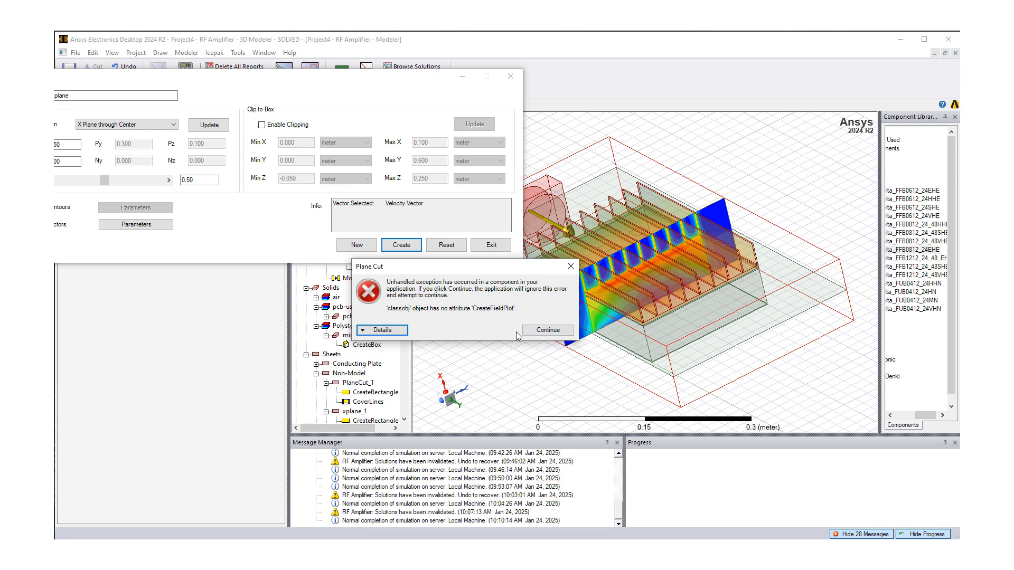
{"action": "left_click", "coordinate": [536, 331]}
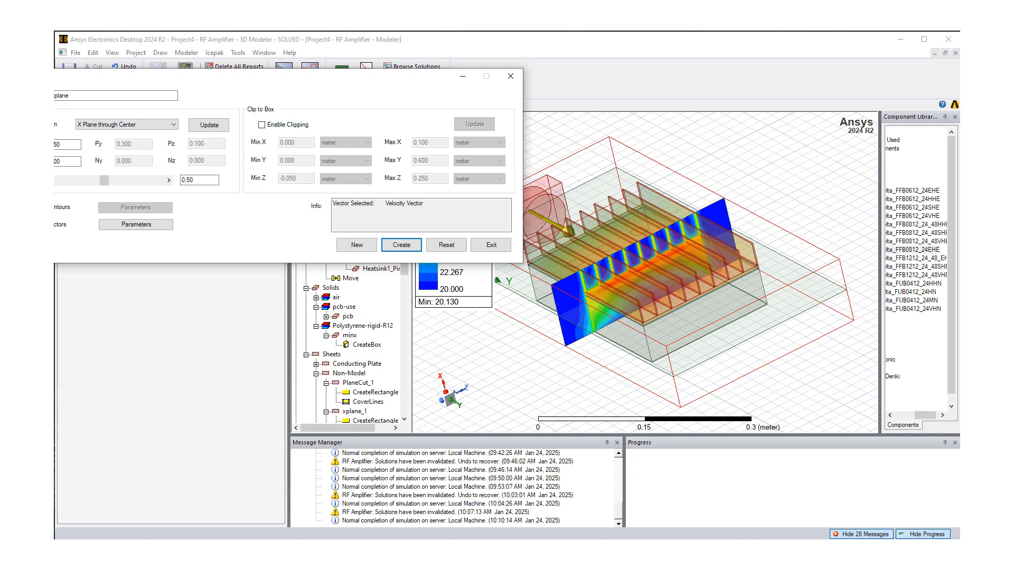
{"action": "left_click", "coordinate": [357, 245]}
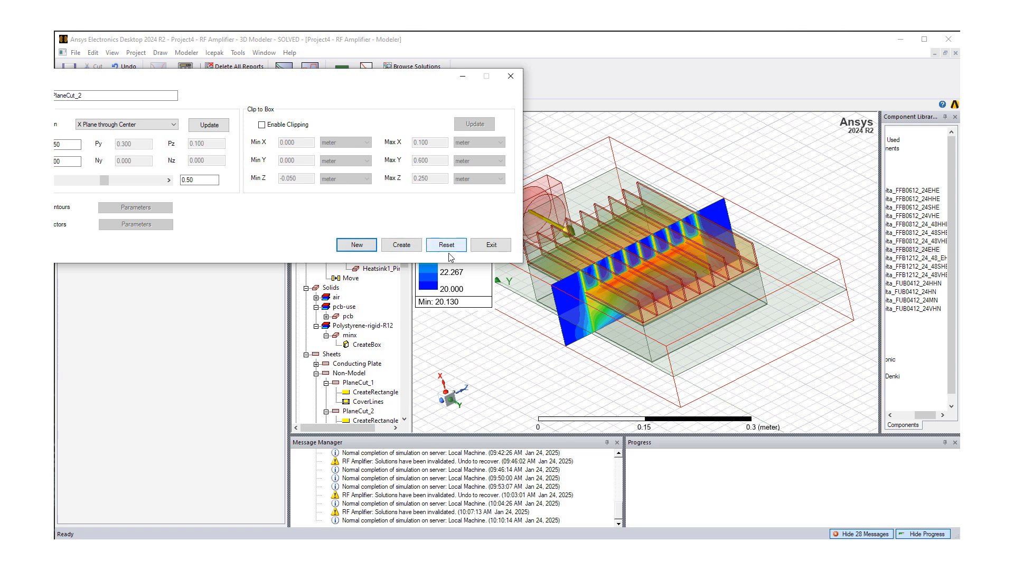
{"action": "left_click", "coordinate": [491, 245]}
Turn off the plot visibility of the heatsink surface temperature plot and the yplane temperature plot.
{"action": "scroll", "coordinate": [201, 218], "scroll_direction": "down", "scroll_amount": 1}
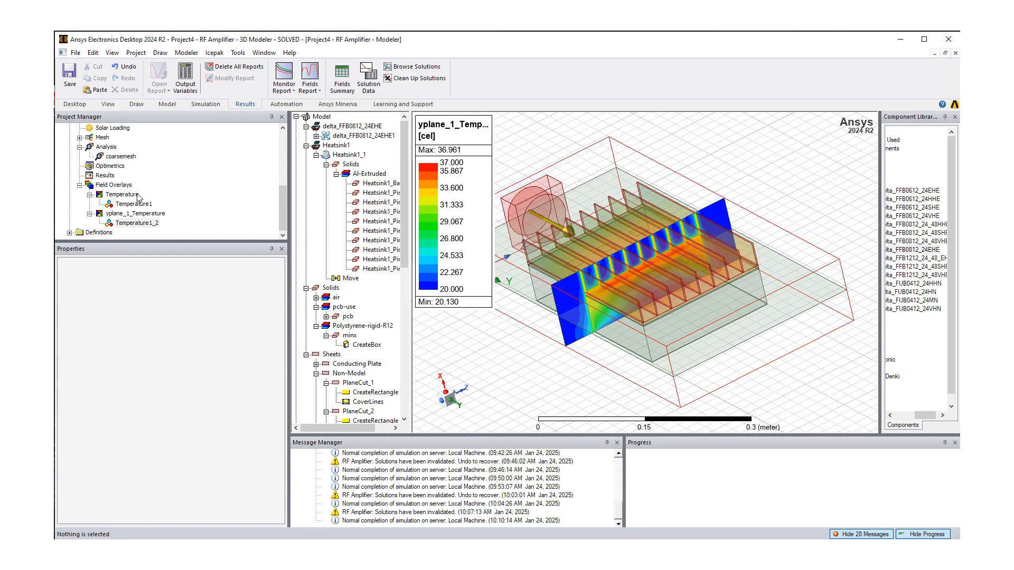
{"action": "left_click_drag", "start_coordinate": [657, 308], "coordinate": [718, 346], "text": "alt"}
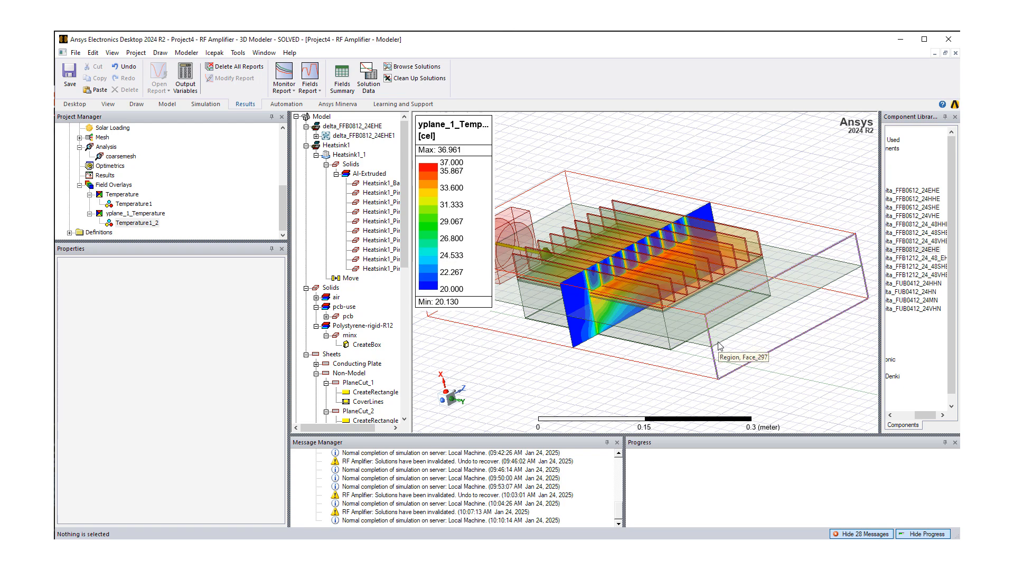
{"action": "right_click", "coordinate": [135, 205]}
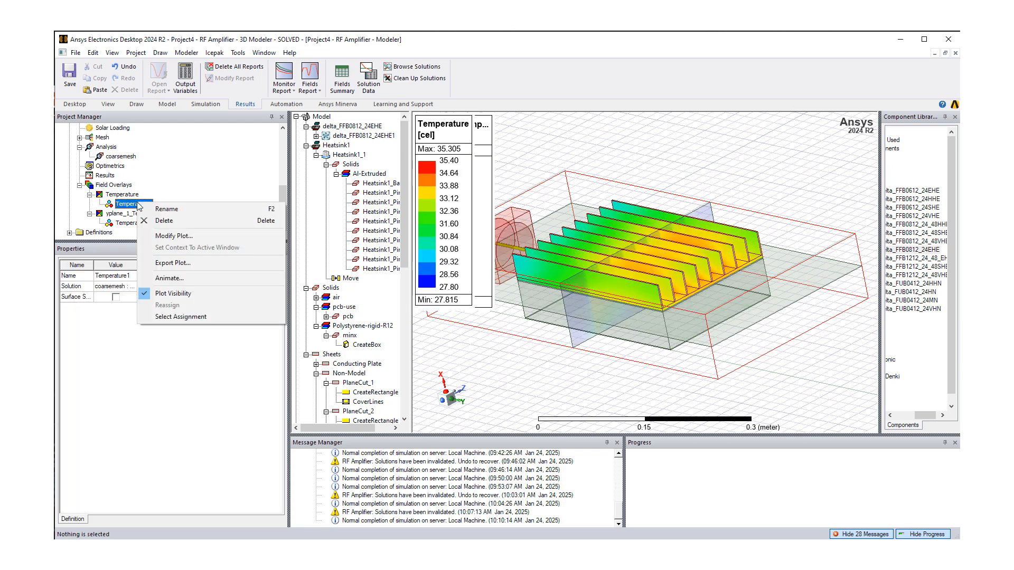
{"action": "left_click", "coordinate": [174, 294]}
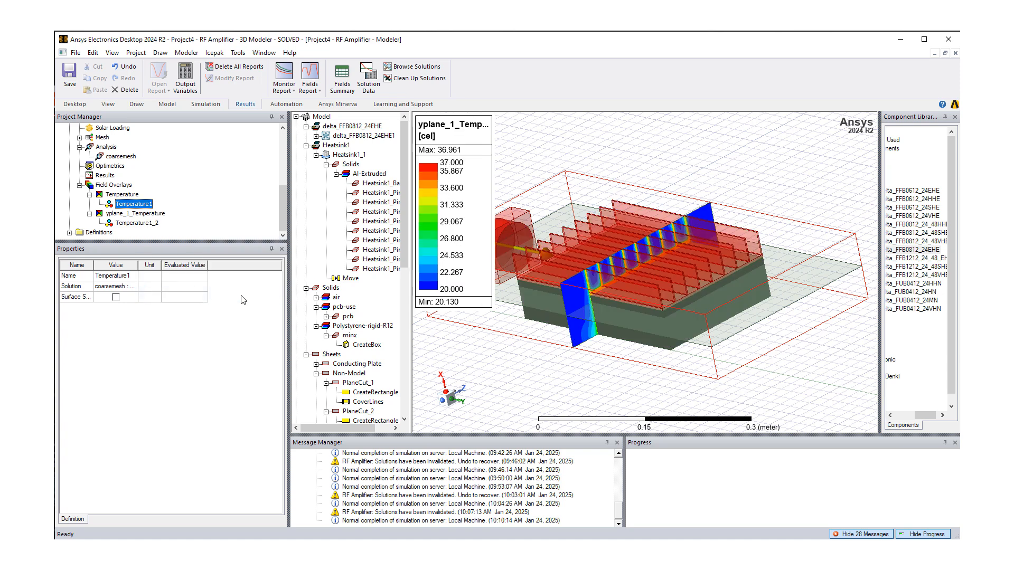
{"action": "right_click", "coordinate": [137, 224]}
{"action": "left_click", "coordinate": [173, 313]}
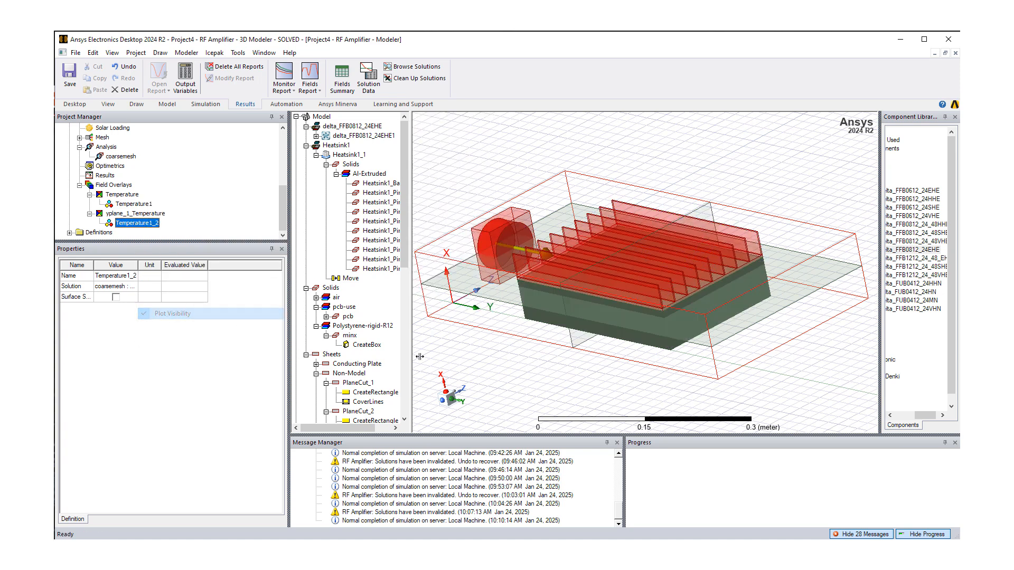
{"action": "left_click", "coordinate": [501, 370]}
{"action": "left_click_drag", "start_coordinate": [492, 351], "coordinate": [505, 228], "text": "alt"}
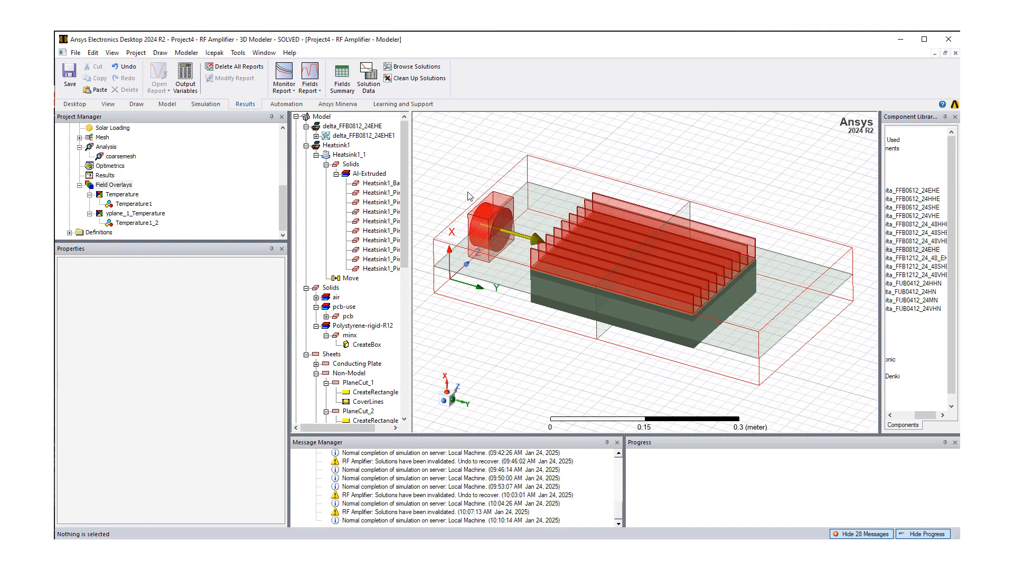
Start a new plane cut from the reporting toolkit at X Plane through Center.
{"action": "left_click", "coordinate": [215, 53]}
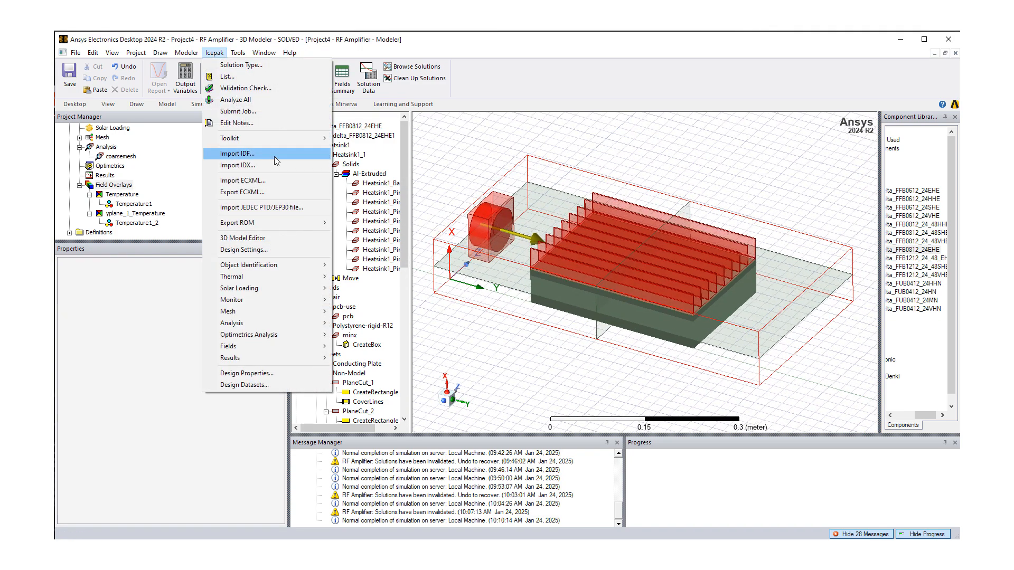
{"action": "mouse_move", "coordinate": [284, 138]}
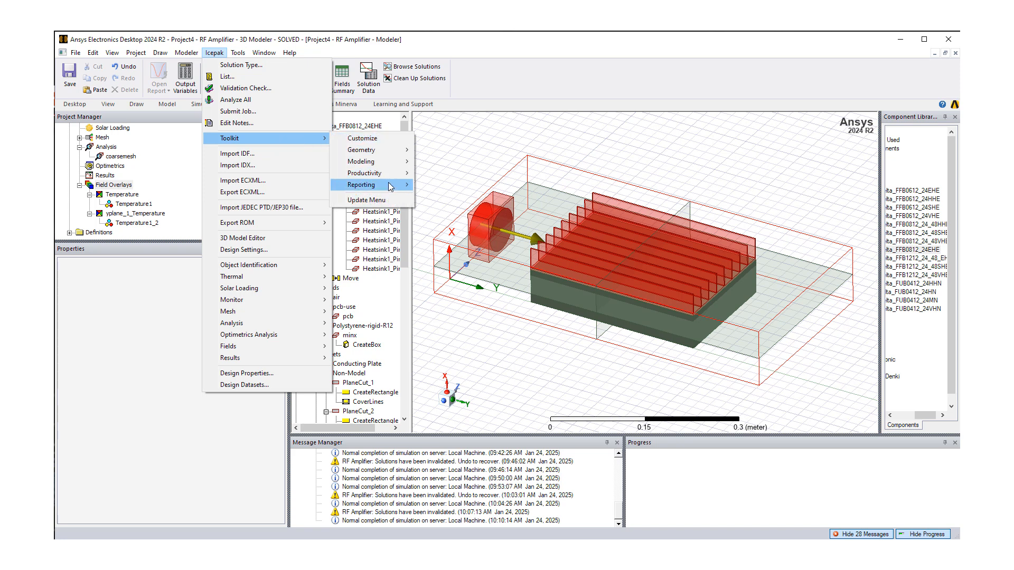
{"action": "mouse_move", "coordinate": [393, 189]}
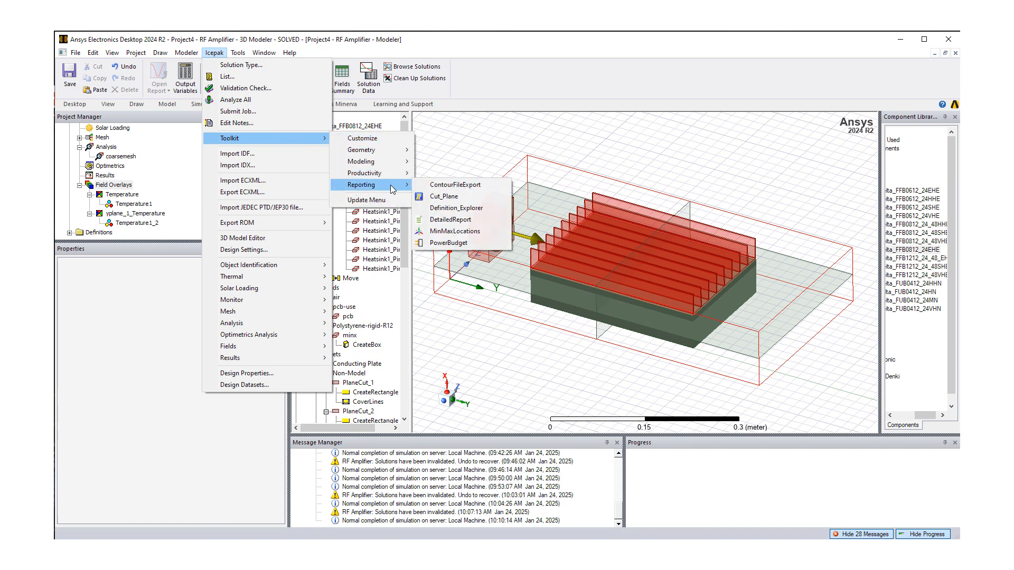
{"action": "left_click", "coordinate": [445, 197]}
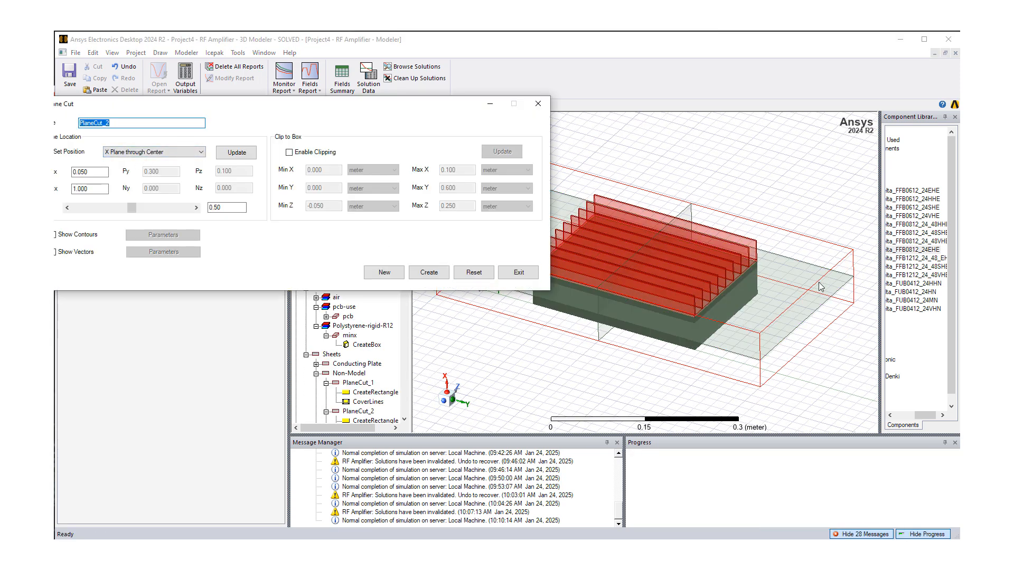
Enable contours for the X plane cut, set them to Velocity with component Ux, and create the plot.
{"action": "left_click", "coordinate": [80, 237]}
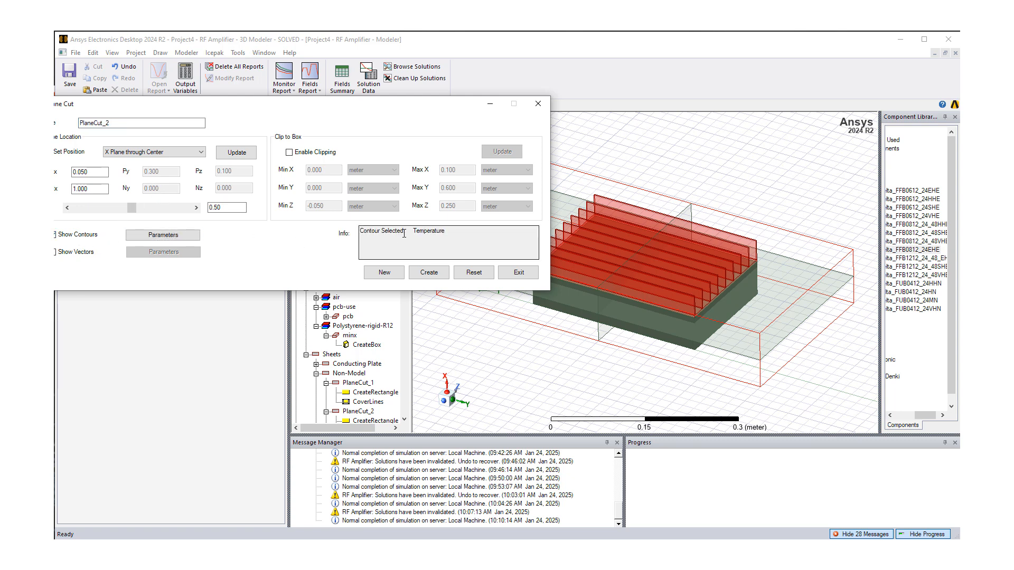
{"action": "left_click", "coordinate": [135, 235]}
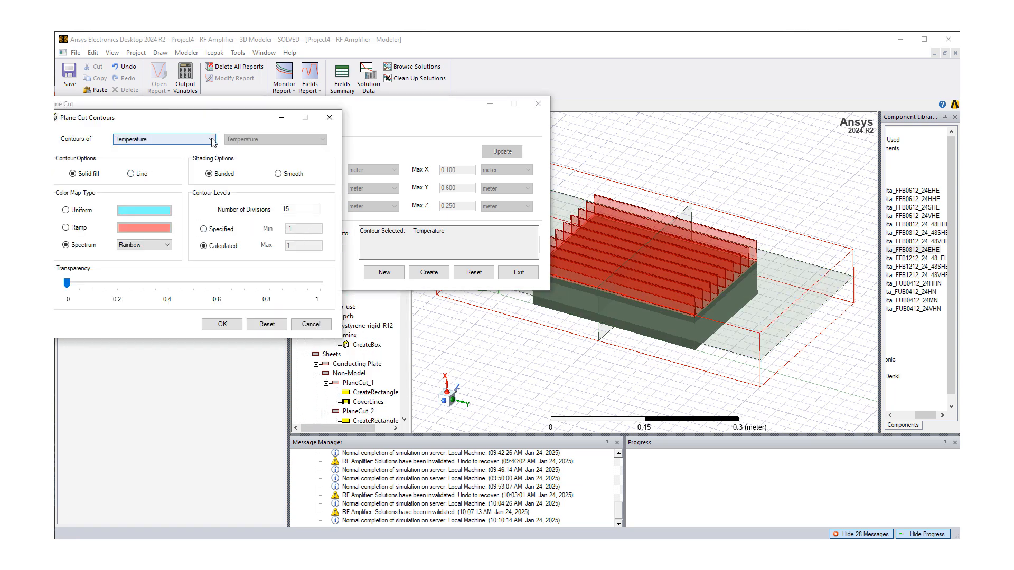
{"action": "left_click", "coordinate": [210, 140]}
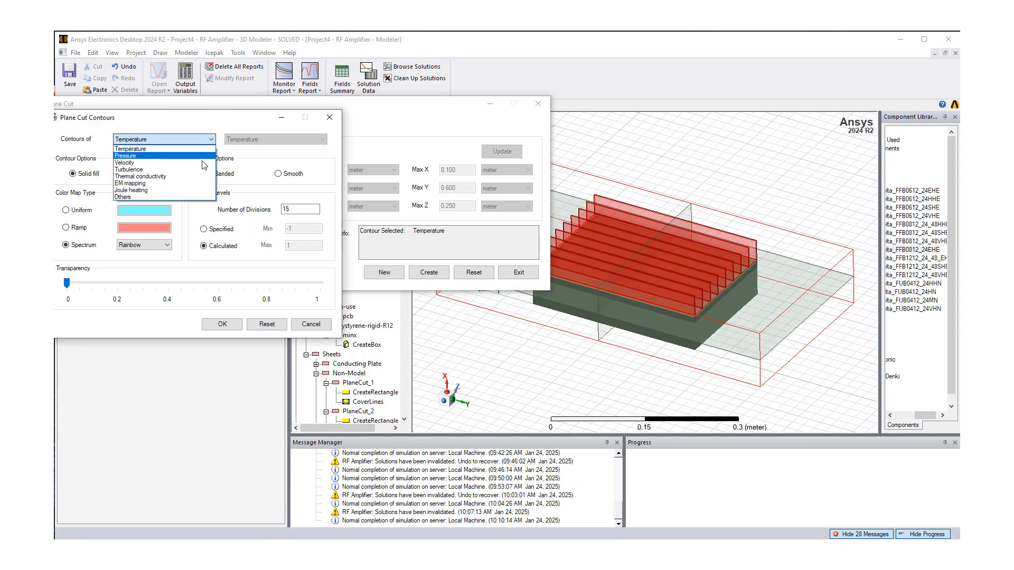
{"action": "left_click", "coordinate": [204, 164]}
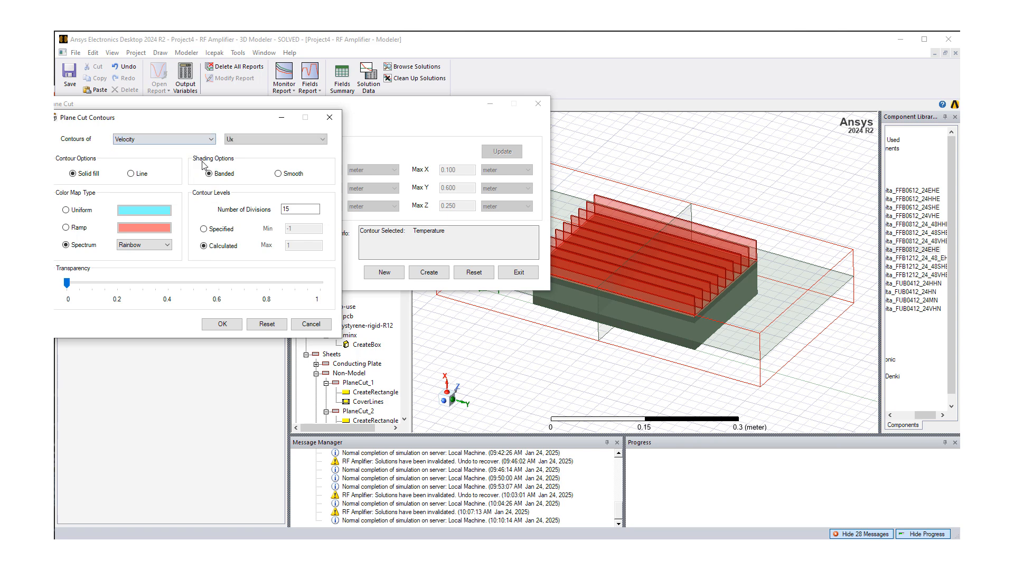
{"action": "left_click", "coordinate": [222, 324]}
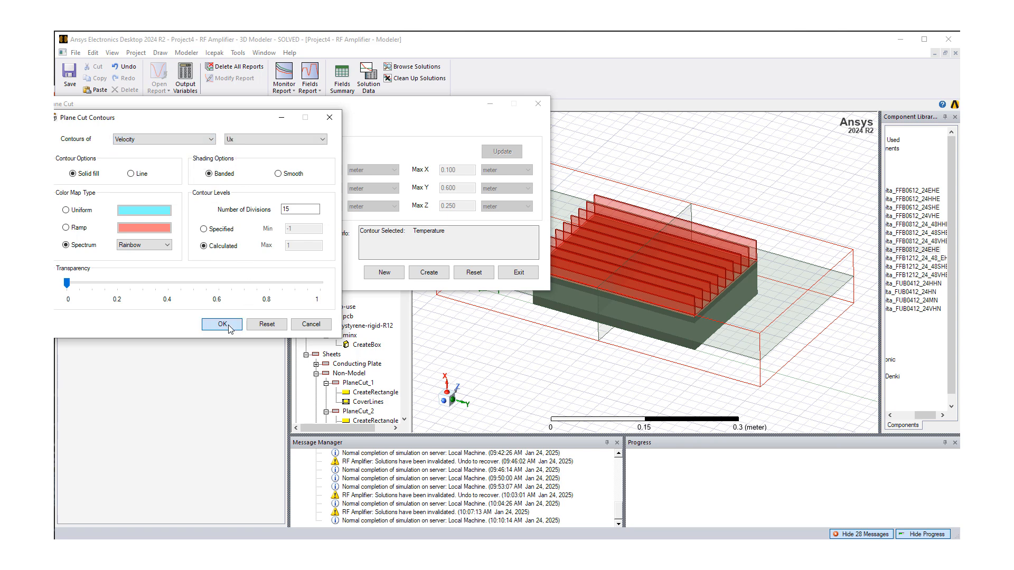
{"action": "left_click", "coordinate": [426, 275]}
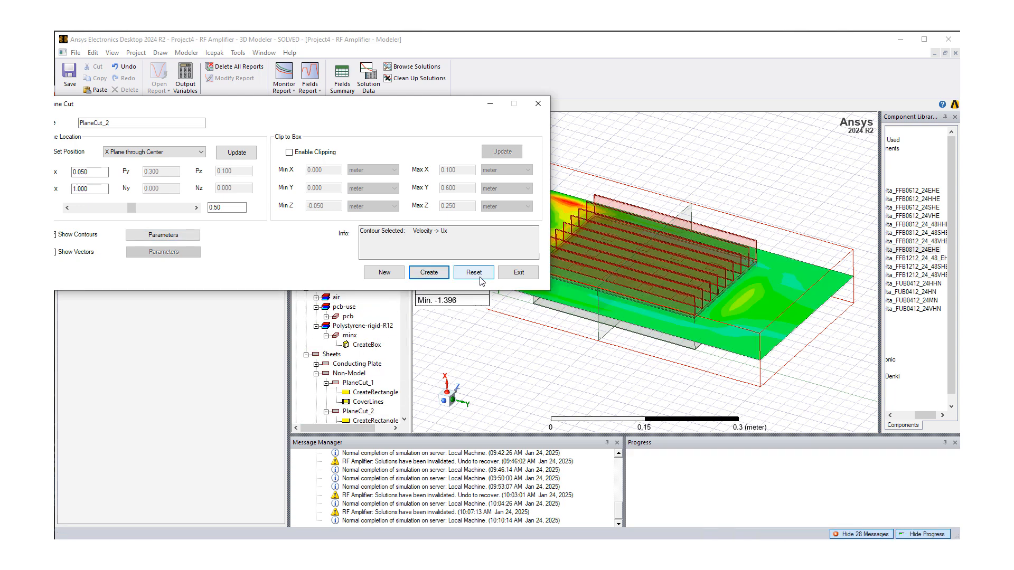
Try shifting the velocity plane cut along X with the position slider, and reset the plane cut.
{"action": "left_click_drag", "start_coordinate": [386, 103], "coordinate": [460, 345]}
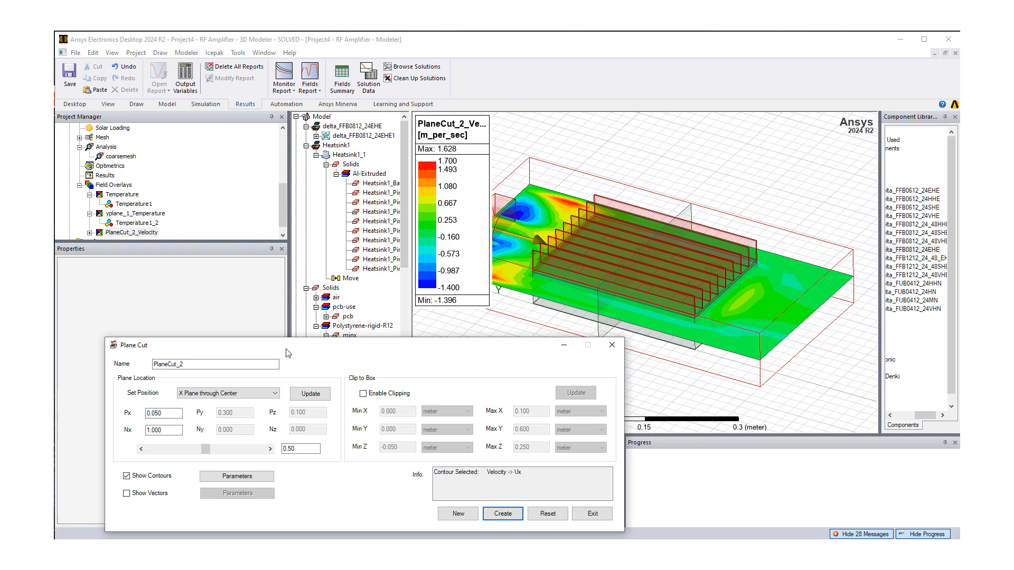
{"action": "left_click_drag", "start_coordinate": [280, 349], "coordinate": [255, 281]}
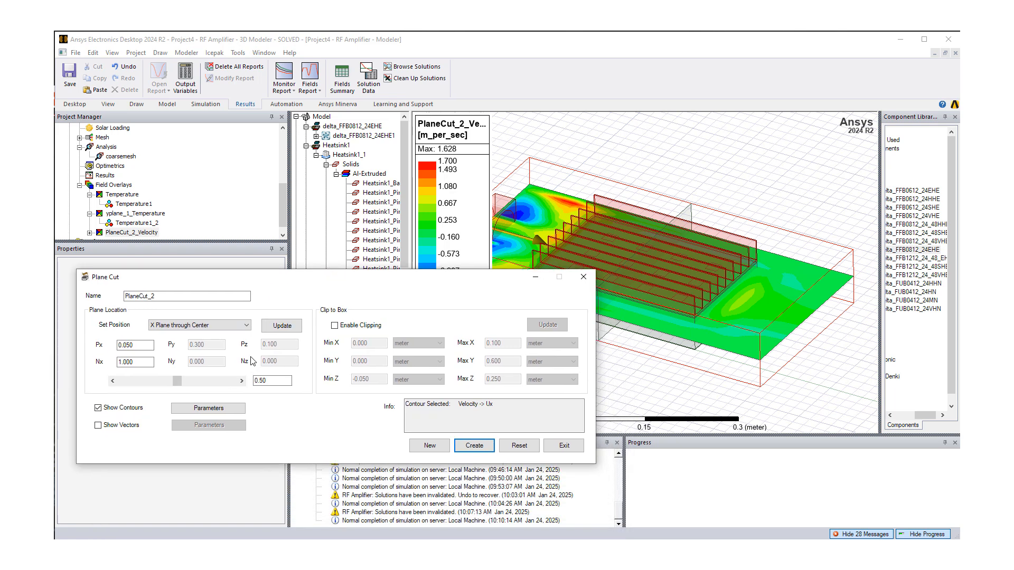
{"action": "left_click_drag", "start_coordinate": [177, 385], "coordinate": [202, 385]}
{"action": "left_click", "coordinate": [518, 447]}
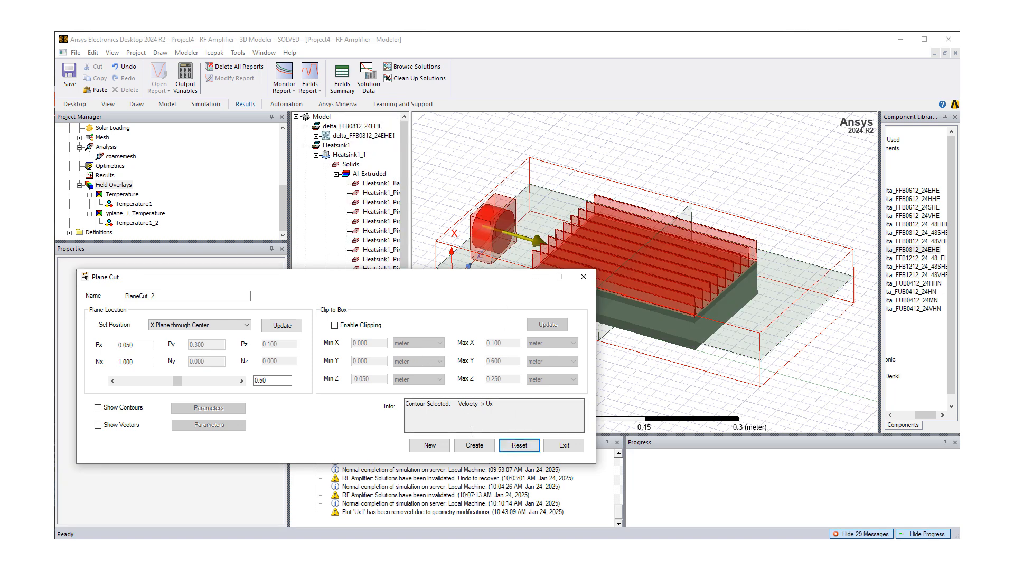
Move the X plane cut to relative position 0.86 and create the plane.
{"action": "left_click_drag", "start_coordinate": [178, 383], "coordinate": [219, 388]}
{"action": "left_click", "coordinate": [470, 448]}
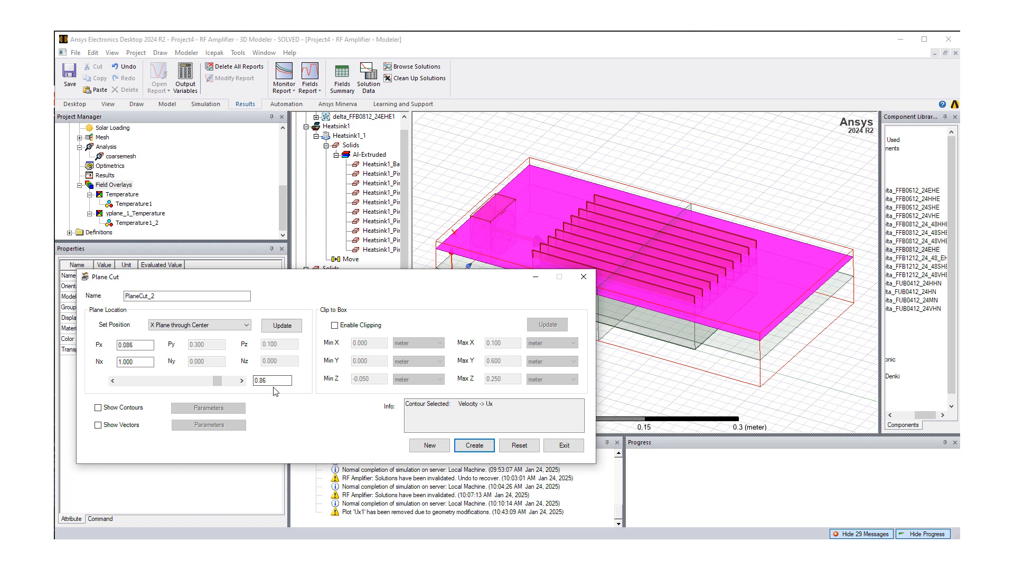
Enable contours for the X plane cut, set them to Velocity with component Uy, create the plot, and close the plane cut settings.
{"action": "left_click", "coordinate": [99, 409]}
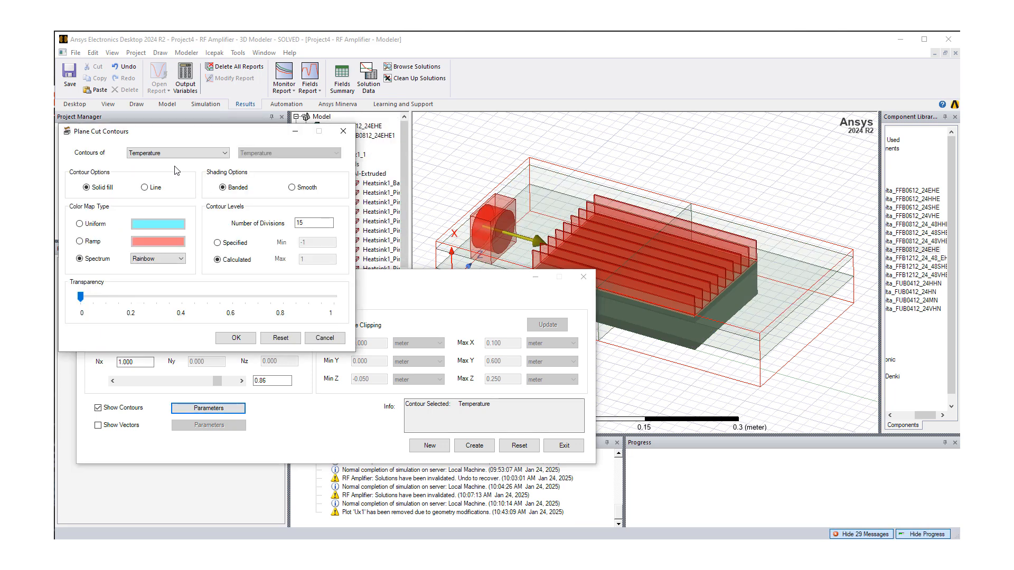
{"action": "left_click", "coordinate": [186, 155]}
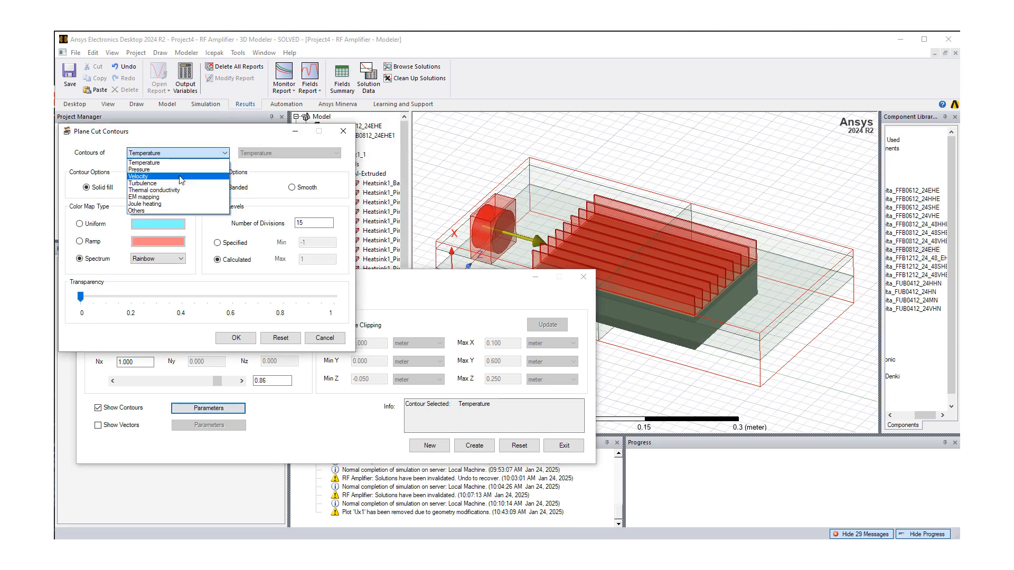
{"action": "left_click", "coordinate": [153, 176]}
{"action": "left_click", "coordinate": [337, 154]}
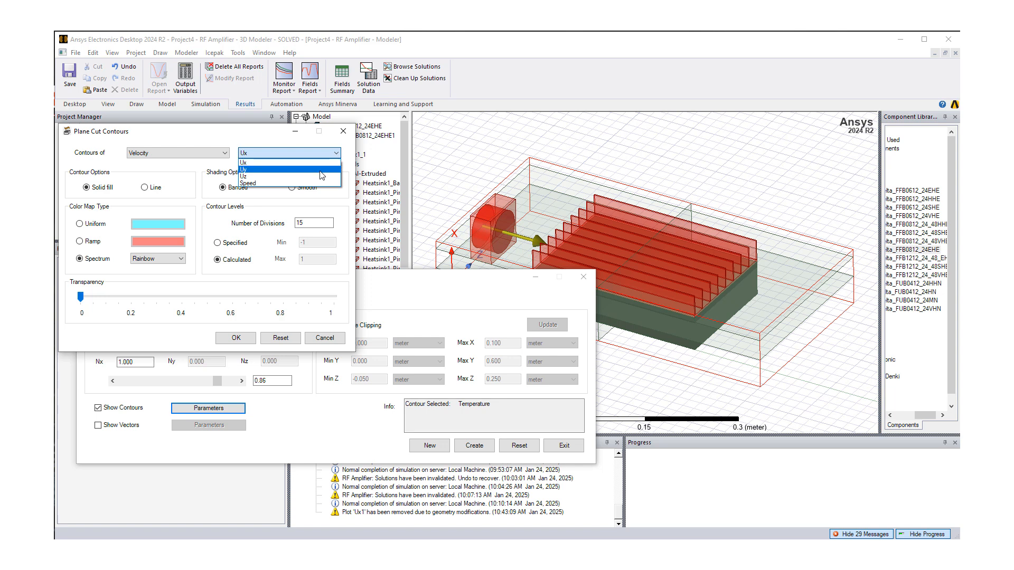
{"action": "left_click", "coordinate": [317, 169]}
{"action": "left_click", "coordinate": [236, 338]}
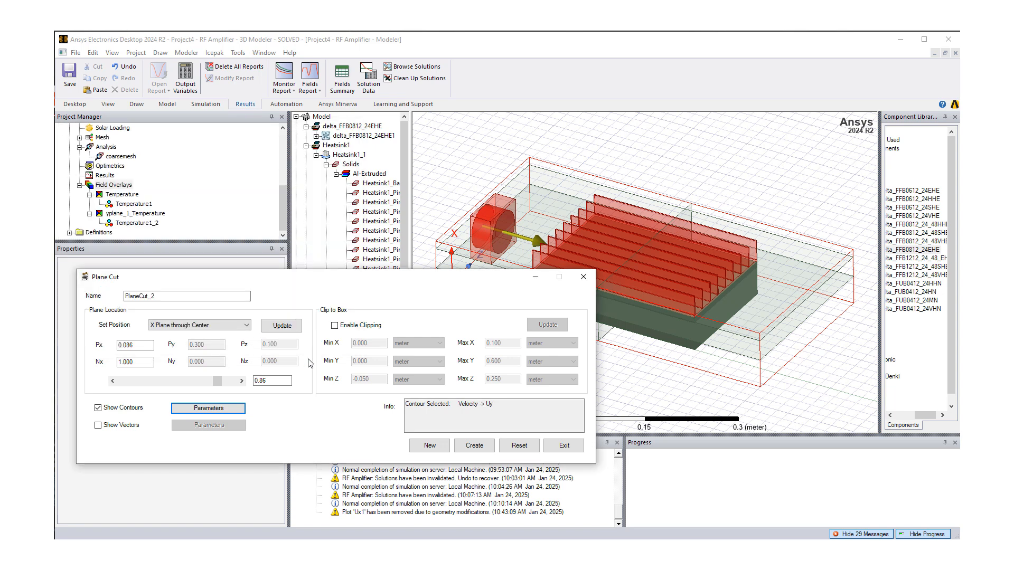
{"action": "left_click", "coordinate": [474, 445]}
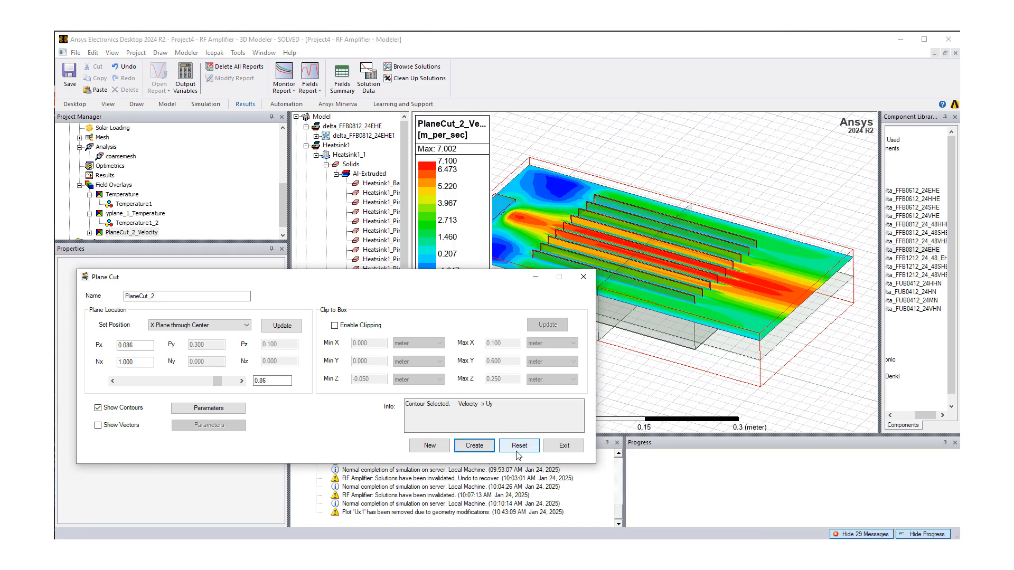
{"action": "left_click", "coordinate": [562, 445]}
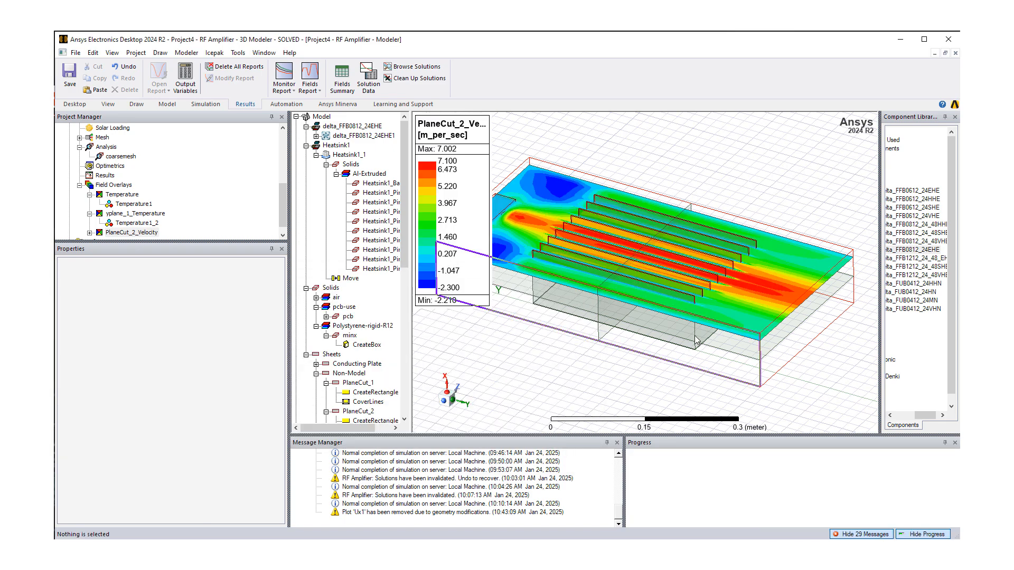
{"action": "left_click_drag", "start_coordinate": [687, 346], "coordinate": [648, 372], "text": "alt"}
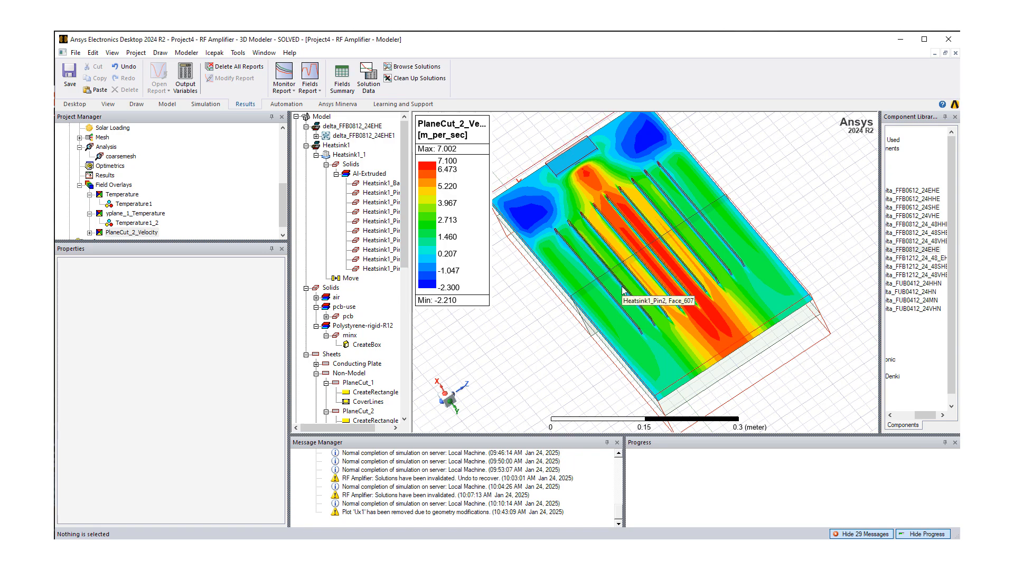
{"action": "left_click_drag", "start_coordinate": [648, 274], "coordinate": [601, 230], "text": "alt"}
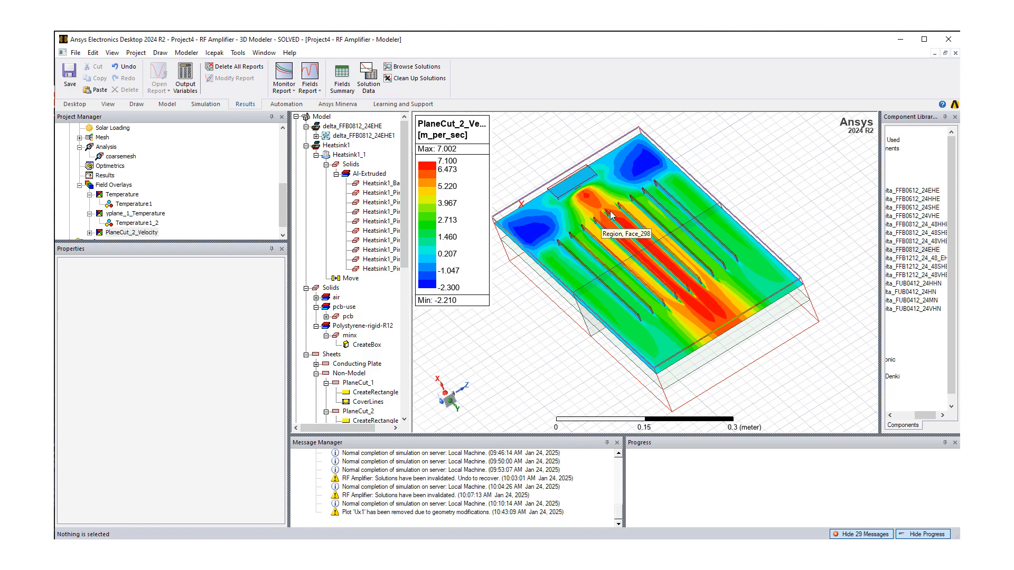
{"action": "left_click_drag", "start_coordinate": [611, 216], "coordinate": [603, 243], "text": "alt"}
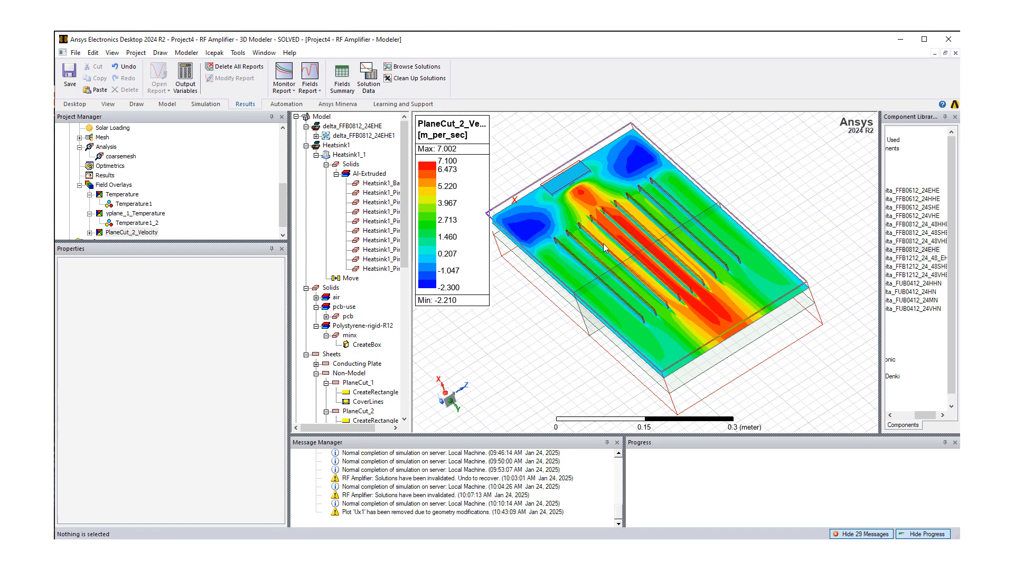